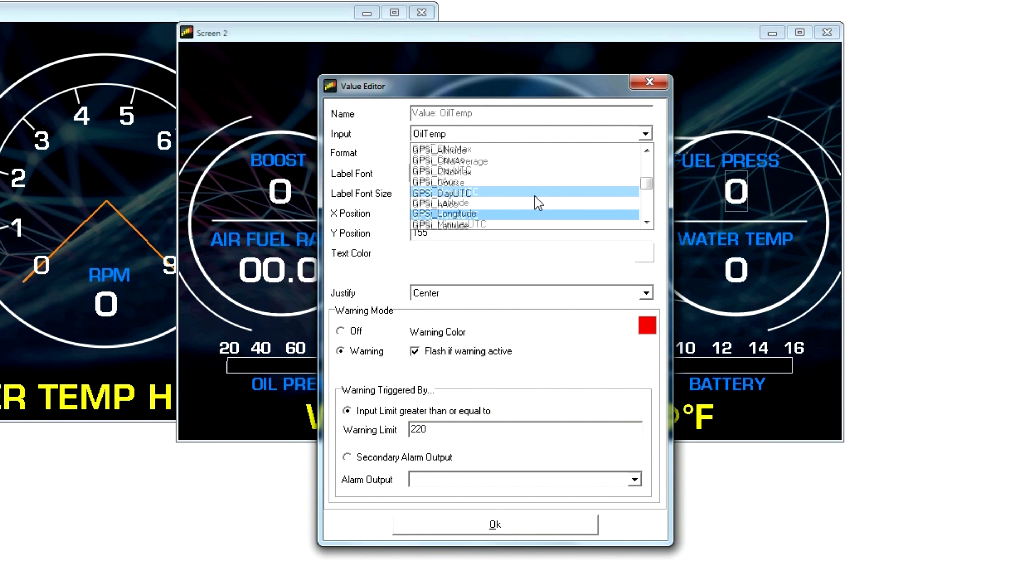
Set the input of the value below the FUEL PRESS label on Screen 2 to FuelPress
{"action": "scroll", "coordinate": [529, 203], "scroll_direction": "up", "scroll_amount": 1}
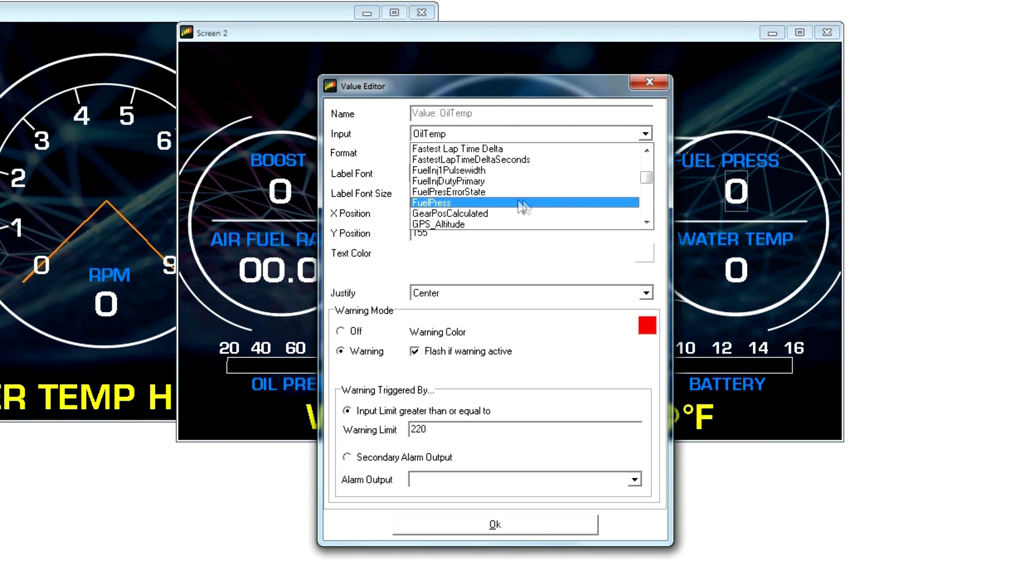
{"action": "left_click", "coordinate": [487, 201]}
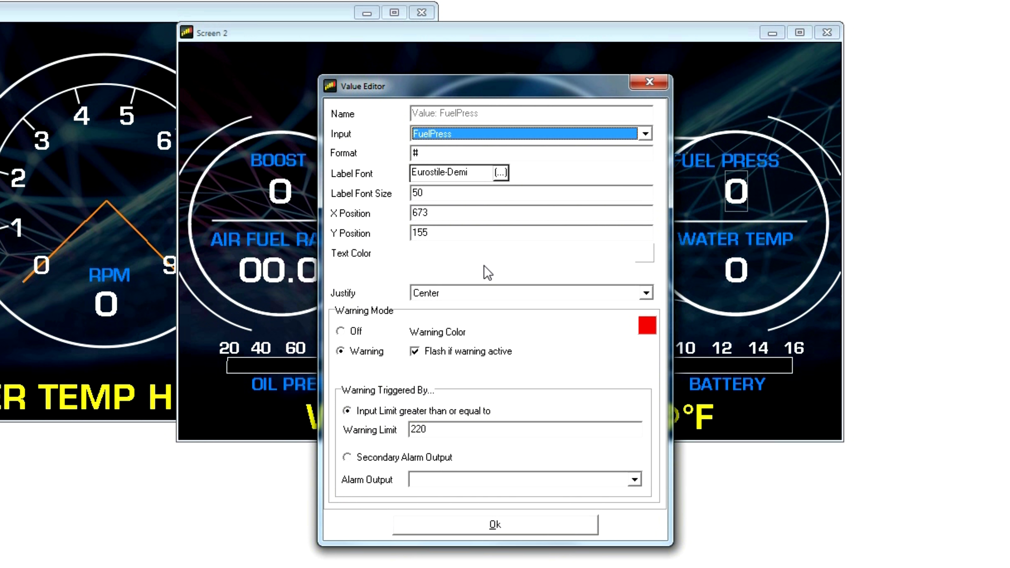
{"action": "left_click", "coordinate": [473, 526]}
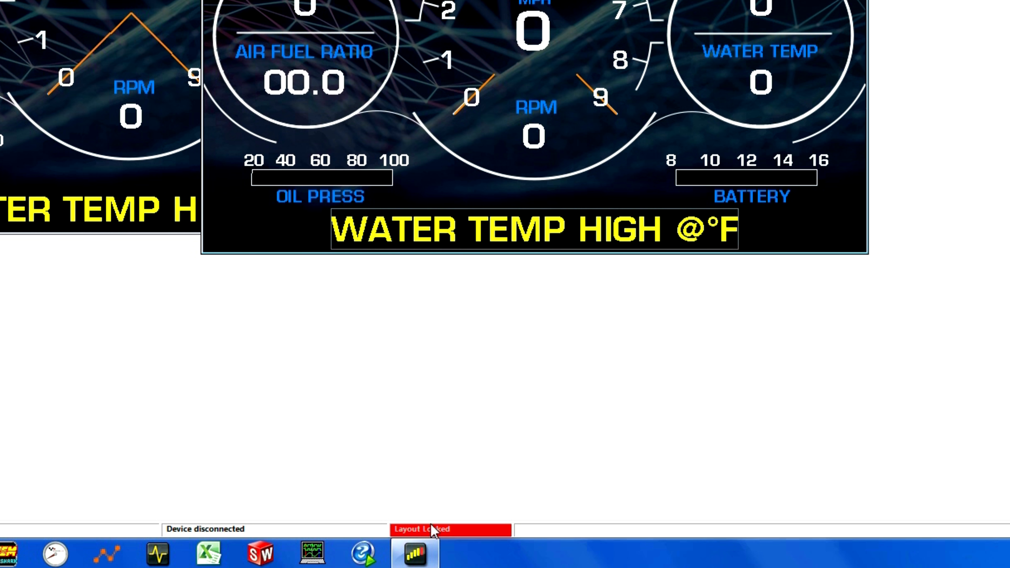
Unlock the layout and nudge the FUEL PRESS label right until it is centred above its value
{"action": "left_click", "coordinate": [434, 529]}
{"action": "key", "text": "Right"}
{"action": "key", "text": "Right"}
{"action": "key", "text": "Right"}
{"action": "key", "text": "Right"}
{"action": "key", "text": "Right"}
{"action": "key", "text": "Right"}
{"action": "key", "text": "Right"}
{"action": "key", "text": "Right"}
{"action": "key", "text": "Right"}
{"action": "key", "text": "Right"}
{"action": "key", "text": "Right"}
{"action": "key", "text": "Right"}
{"action": "key", "text": "Right"}
{"action": "key", "text": "Right"}
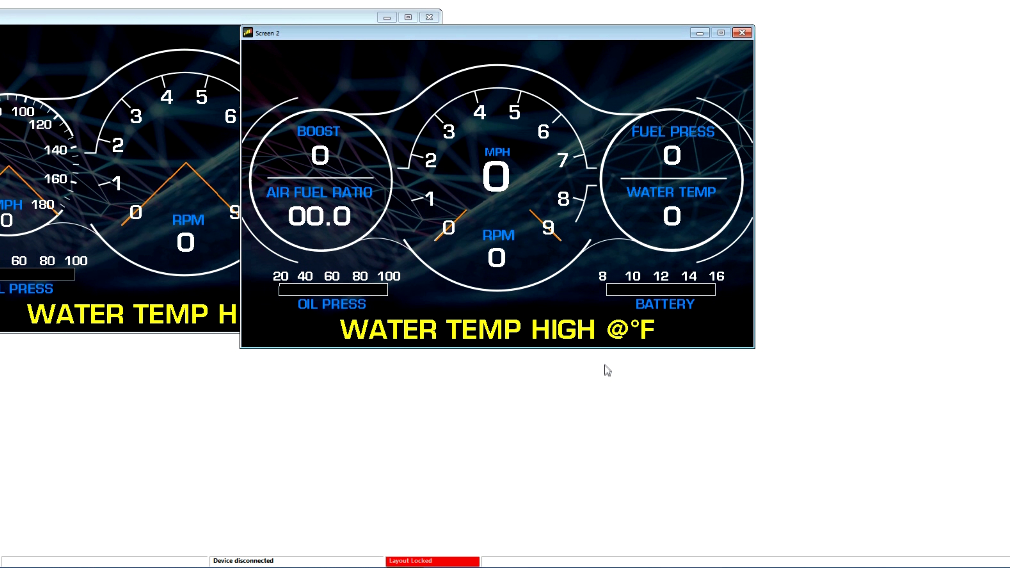
Change the text of the BOOST label on Screen 2 to AFR BANK 1
{"action": "double_click", "coordinate": [320, 130]}
{"action": "type", "text": "afr"}
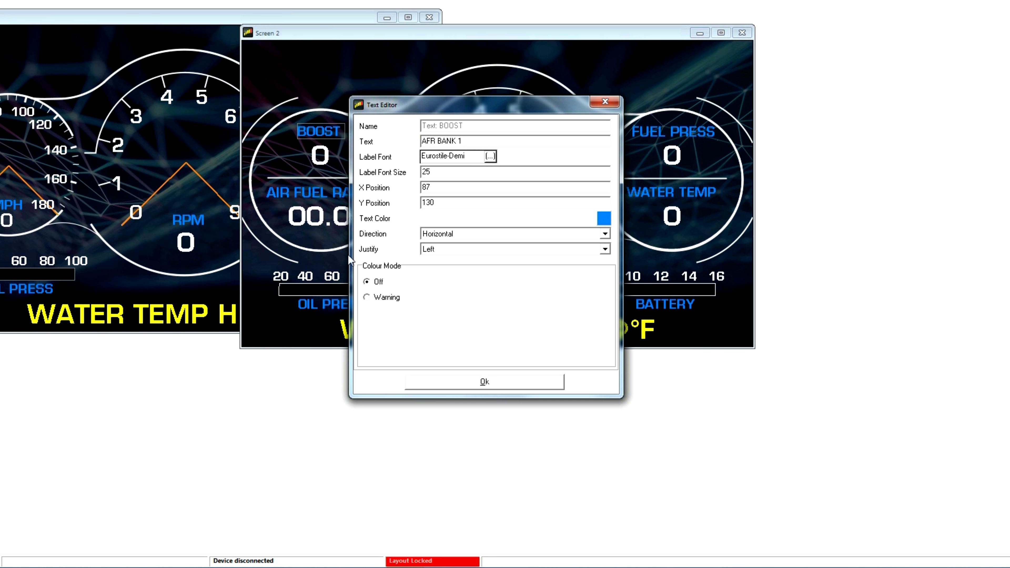
{"action": "left_click", "coordinate": [435, 384]}
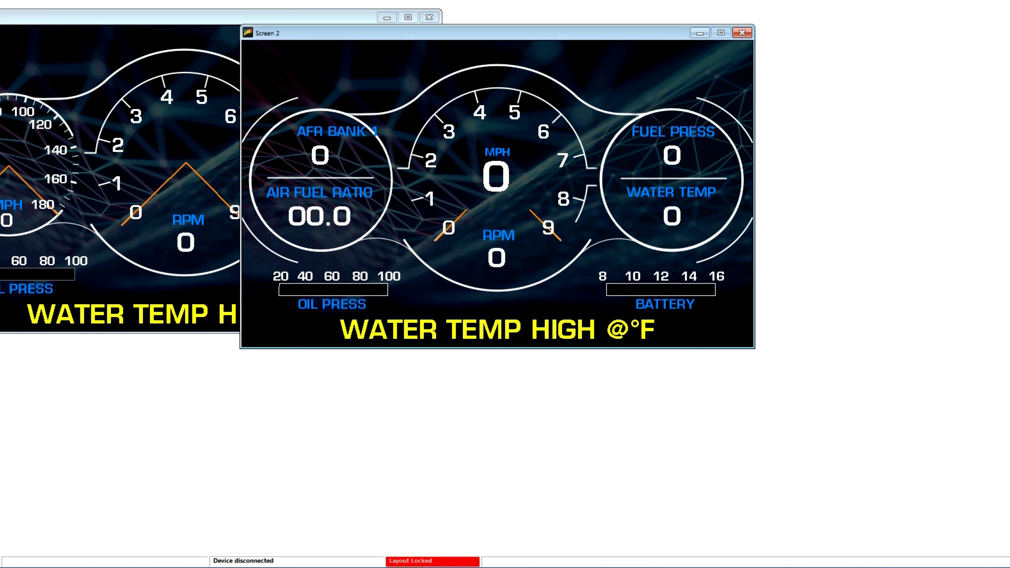
Unlock the layout, nudge the AFR BANK 1 label left until it is centred above its value, and lock the layout again
{"action": "left_click", "coordinate": [460, 562]}
{"action": "left_click", "coordinate": [320, 152]}
{"action": "key", "text": "Left"}
{"action": "key", "text": "Left"}
{"action": "key", "text": "Left"}
{"action": "key", "text": "Left"}
{"action": "key", "text": "Left"}
{"action": "key", "text": "Left"}
{"action": "key", "text": "Left"}
{"action": "key", "text": "Left"}
{"action": "key", "text": "Left"}
{"action": "key", "text": "Left"}
{"action": "key", "text": "Left"}
{"action": "key", "text": "Left"}
{"action": "key", "text": "Left"}
{"action": "key", "text": "Left"}
{"action": "key", "text": "Left"}
{"action": "key", "text": "Left"}
{"action": "key", "text": "Left"}
{"action": "key", "text": "Left"}
{"action": "key", "text": "Left"}
{"action": "key", "text": "Left"}
{"action": "key", "text": "Left"}
{"action": "key", "text": "Left"}
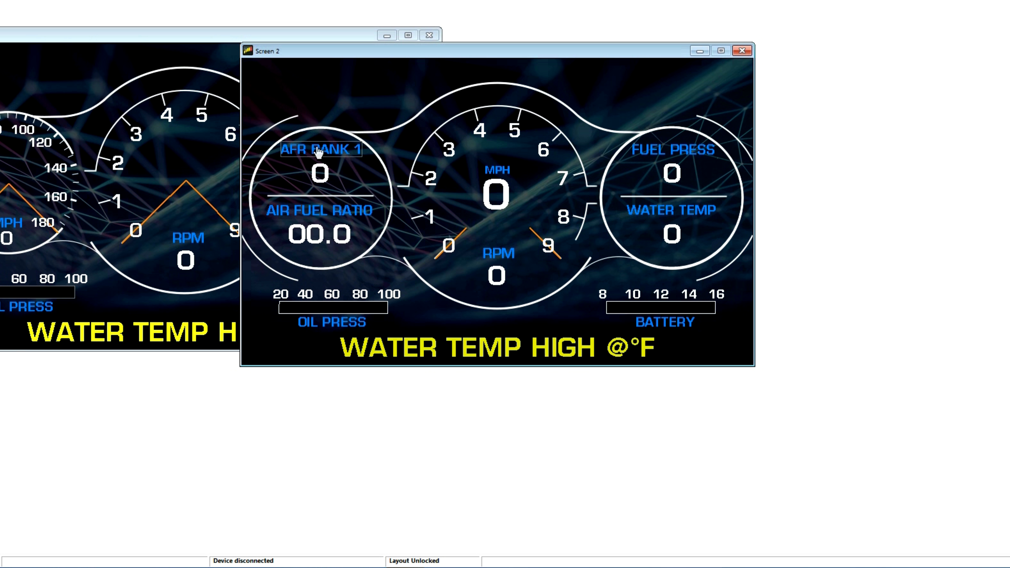
{"action": "left_click", "coordinate": [403, 563]}
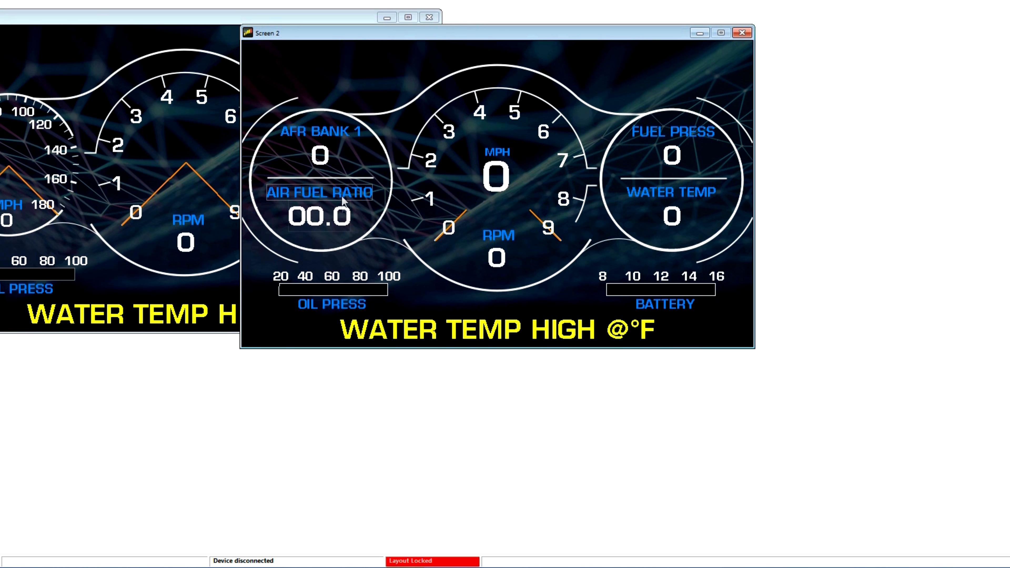
Reassign the value below the AFR BANK 1 label to the bank 1 air-fuel ratio input
{"action": "double_click", "coordinate": [323, 162]}
{"action": "left_click", "coordinate": [500, 113]}
{"action": "scroll", "coordinate": [500, 149], "scroll_direction": "up", "scroll_amount": 10}
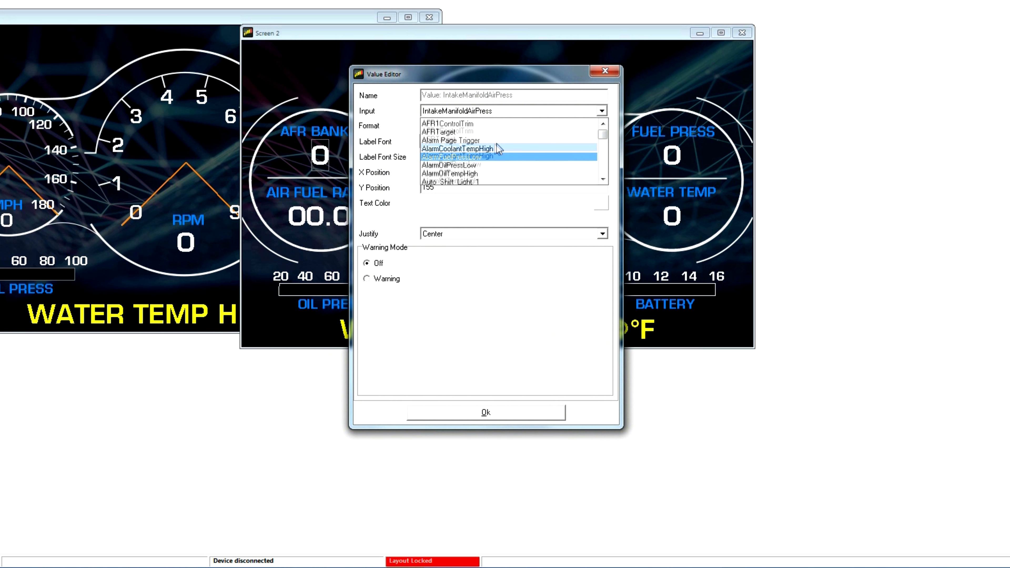
{"action": "left_click", "coordinate": [446, 124]}
{"action": "left_click", "coordinate": [484, 413]}
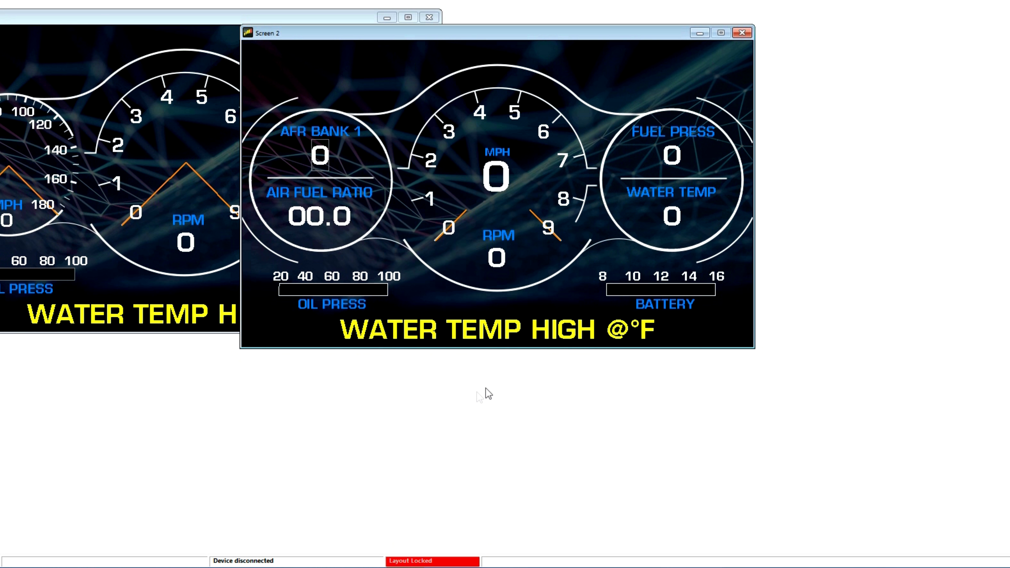
Change the text of the AIR FUEL RATIO label on Screen 2 to AFR TARGET
{"action": "double_click", "coordinate": [326, 195]}
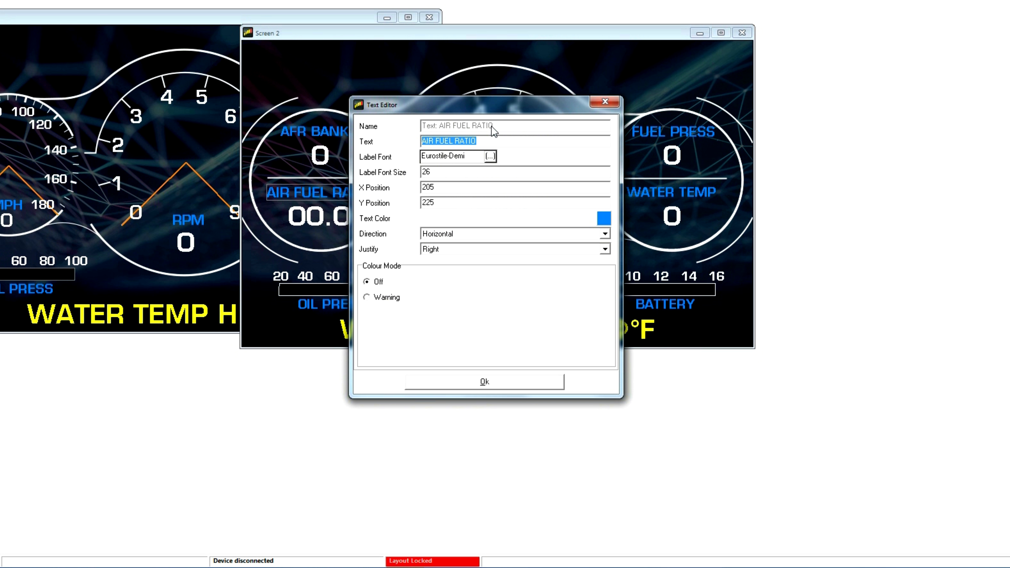
{"action": "type", "text": "AFR TARGET"}
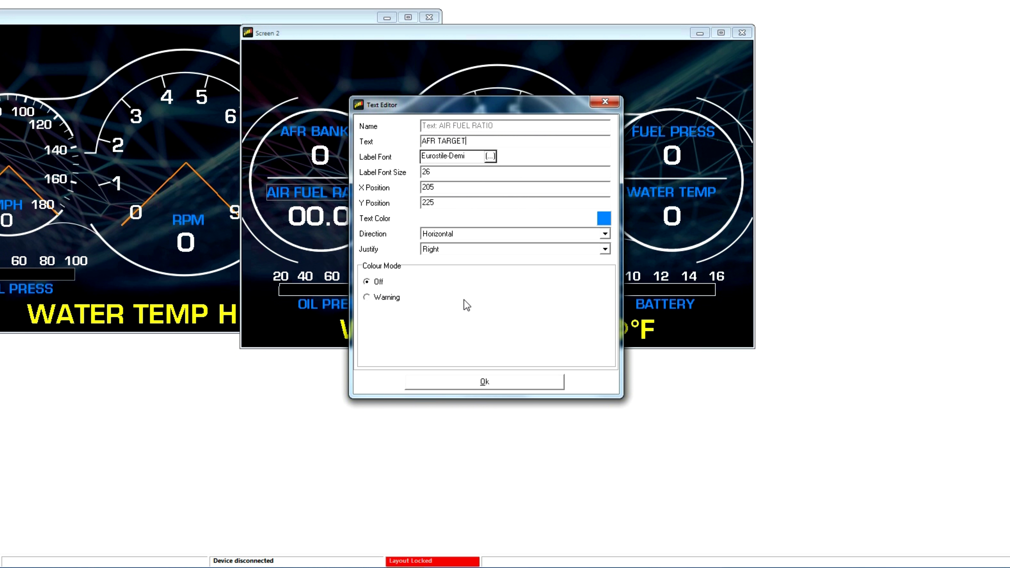
{"action": "left_click", "coordinate": [464, 387]}
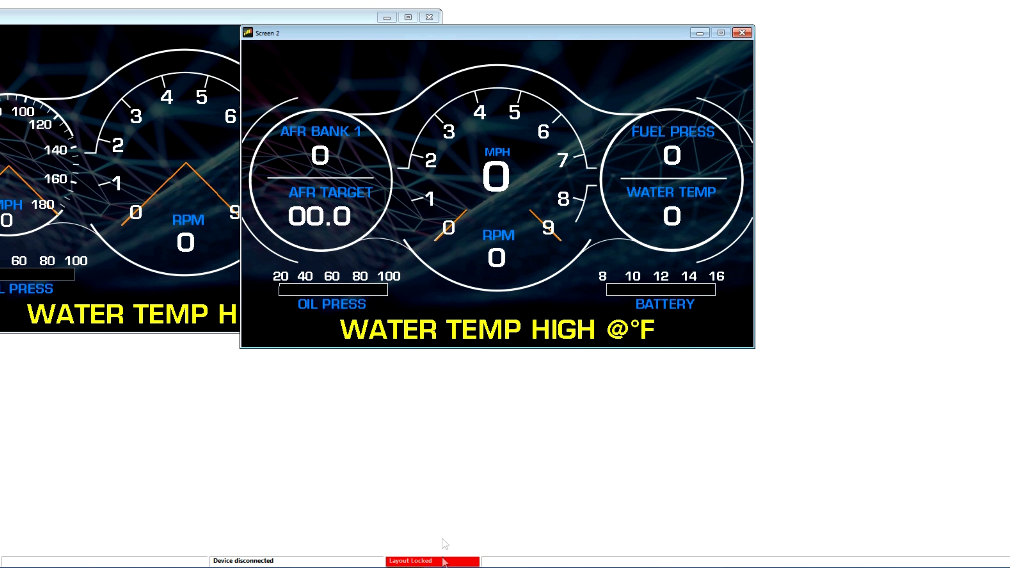
Unlock the layout, nudge the AFR TARGET label left until it is centred above its value, and relock the layout
{"action": "left_click", "coordinate": [444, 560]}
{"action": "key", "text": "Left"}
{"action": "key", "text": "Left"}
{"action": "key", "text": "Left"}
{"action": "key", "text": "Left"}
{"action": "key", "text": "Left"}
{"action": "key", "text": "Left"}
{"action": "key", "text": "Left"}
{"action": "key", "text": "Left"}
{"action": "key", "text": "Left"}
{"action": "key", "text": "Left"}
{"action": "key", "text": "Left"}
{"action": "key", "text": "Left"}
{"action": "key", "text": "Left"}
{"action": "key", "text": "Left"}
{"action": "key", "text": "Left"}
{"action": "key", "text": "Left"}
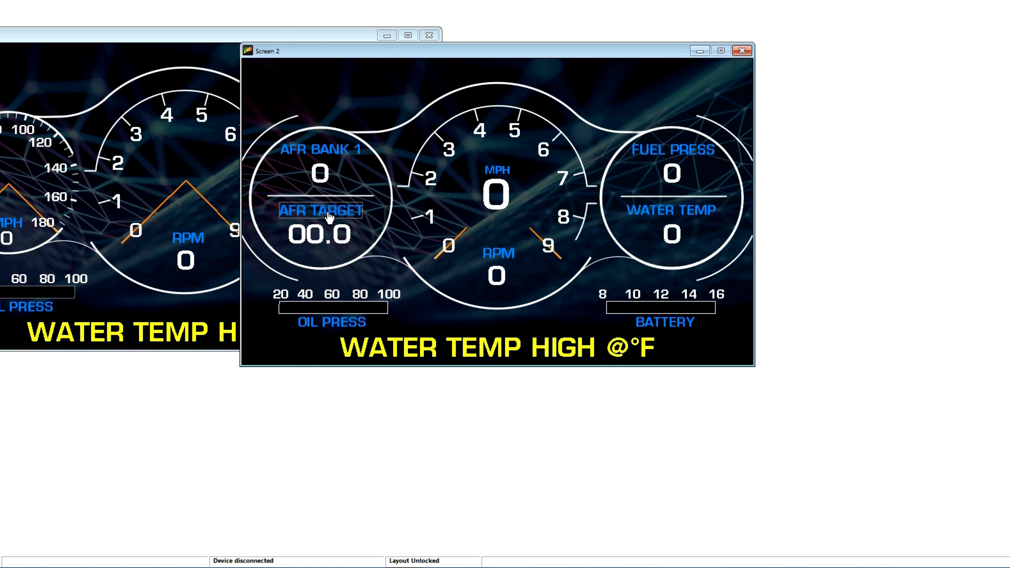
{"action": "left_click", "coordinate": [430, 562]}
Set the input of the value below the AFR TARGET label to AFRTarget
{"action": "left_click", "coordinate": [326, 223]}
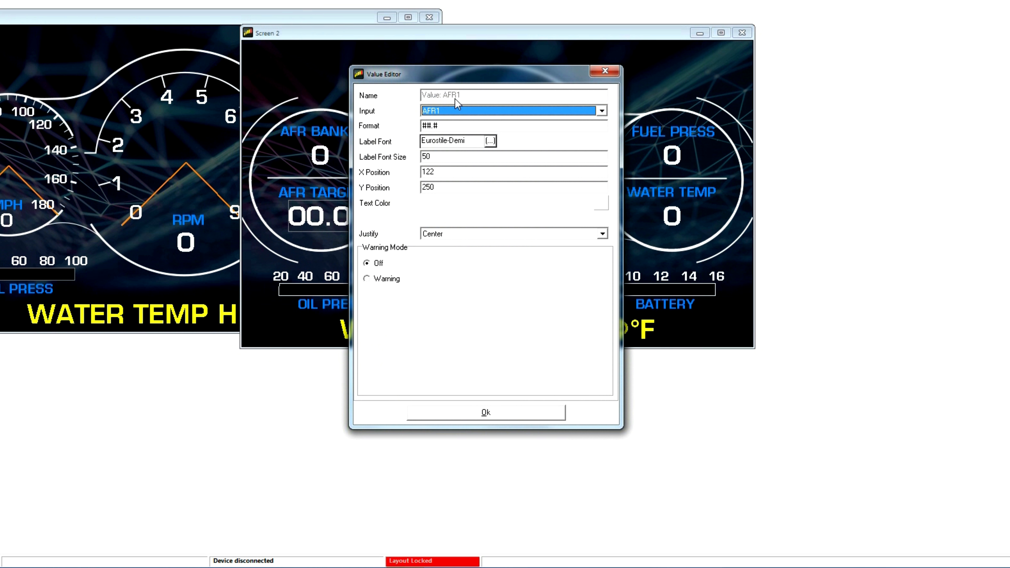
{"action": "left_click", "coordinate": [479, 111]}
{"action": "left_click", "coordinate": [472, 137]}
{"action": "left_click", "coordinate": [456, 128]}
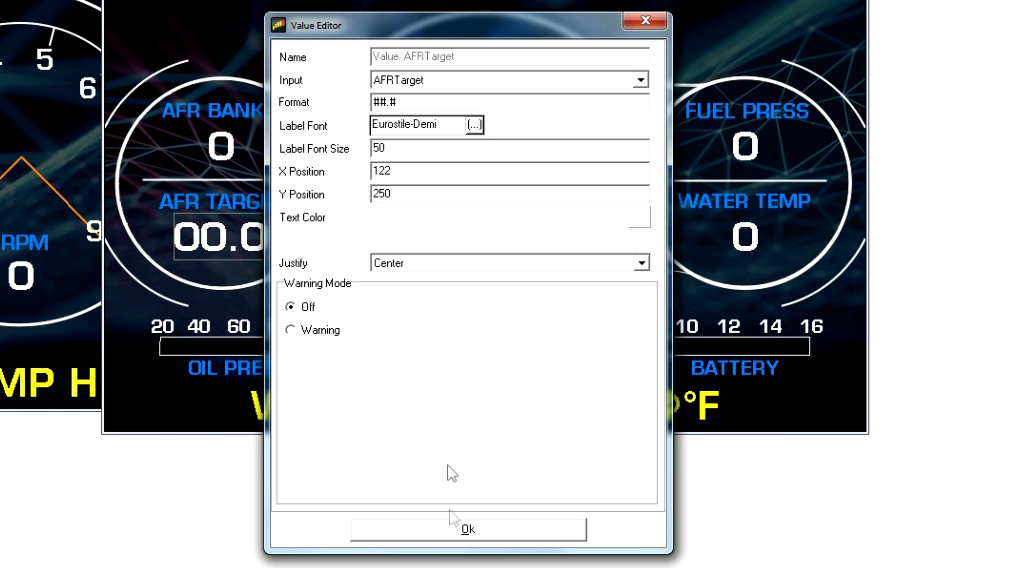
{"action": "left_click", "coordinate": [454, 533]}
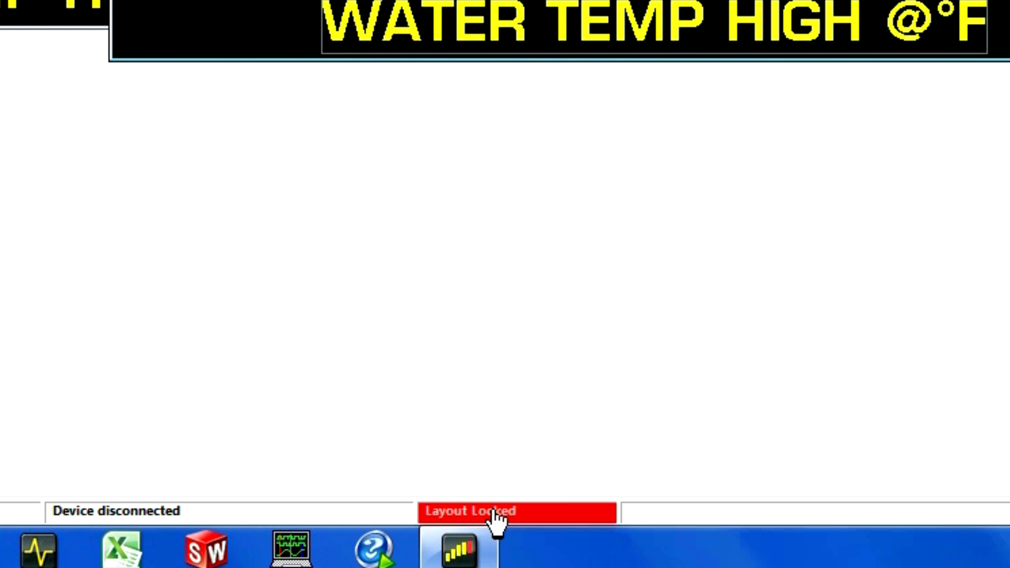
Unlock the layout and place a new logo in the lower-left corner of the Screen 2 design, beside the OIL PRESS label
{"action": "left_click", "coordinate": [466, 559]}
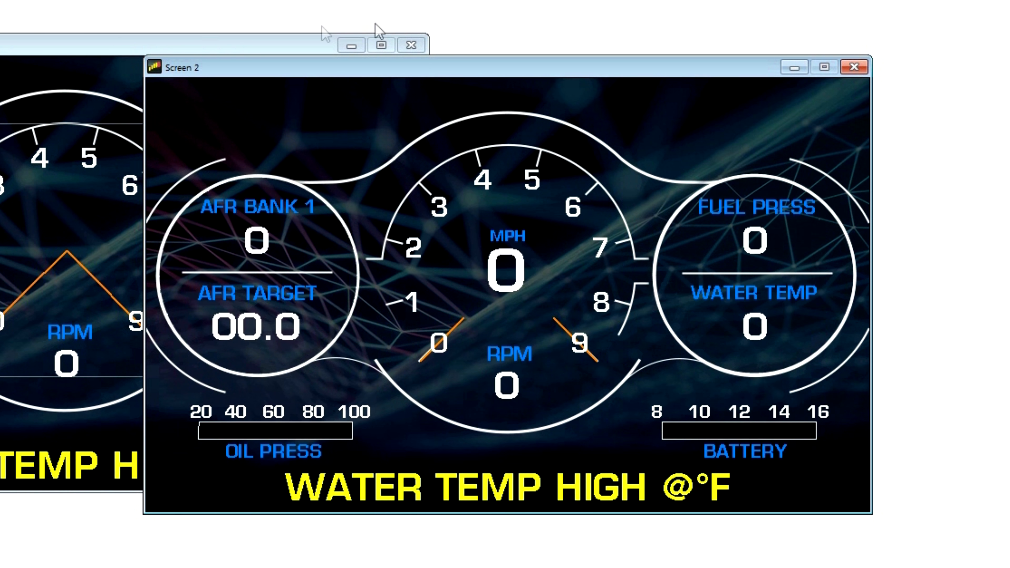
{"action": "left_click", "coordinate": [183, 482]}
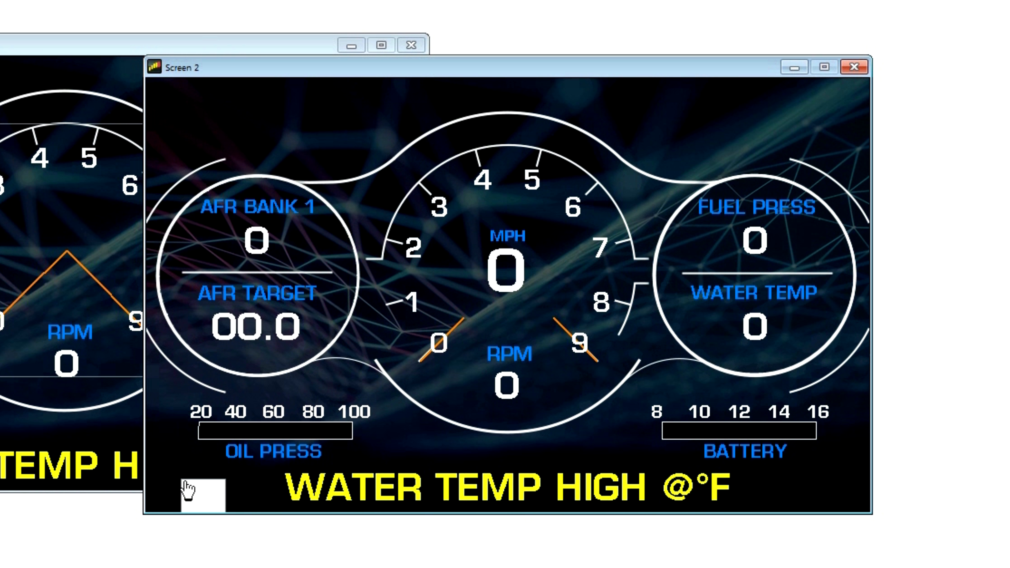
{"action": "left_click_drag", "start_coordinate": [205, 498], "coordinate": [186, 477]}
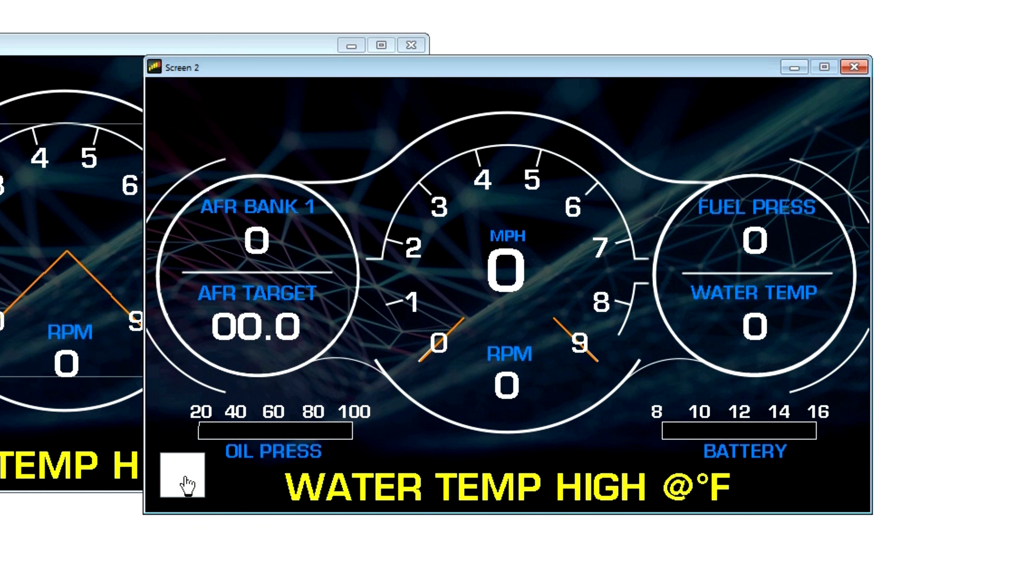
Assign the IndicatorGPSValid graphic to the new logo on Screen 2
{"action": "double_click", "coordinate": [188, 484]}
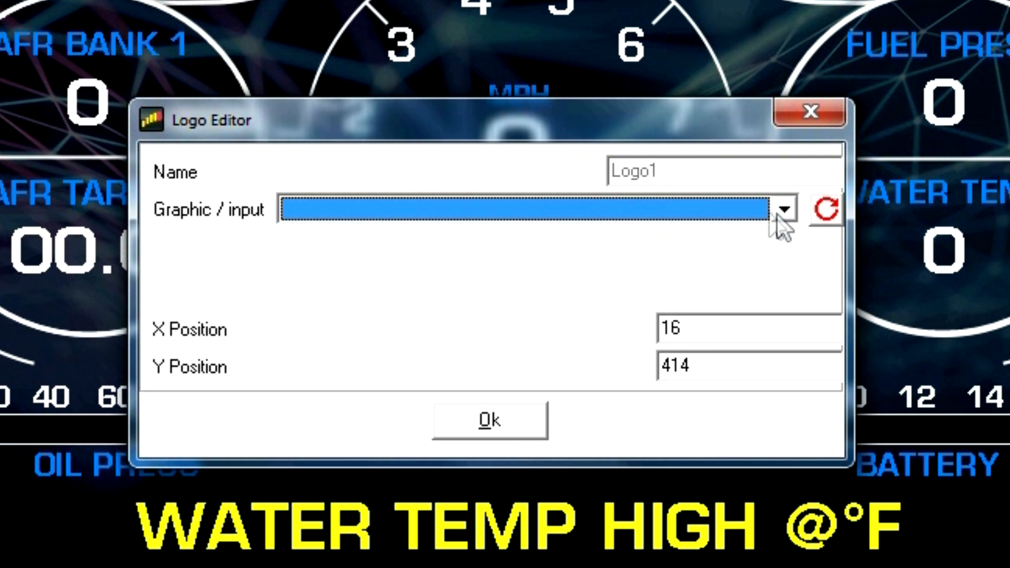
{"action": "left_click", "coordinate": [661, 302]}
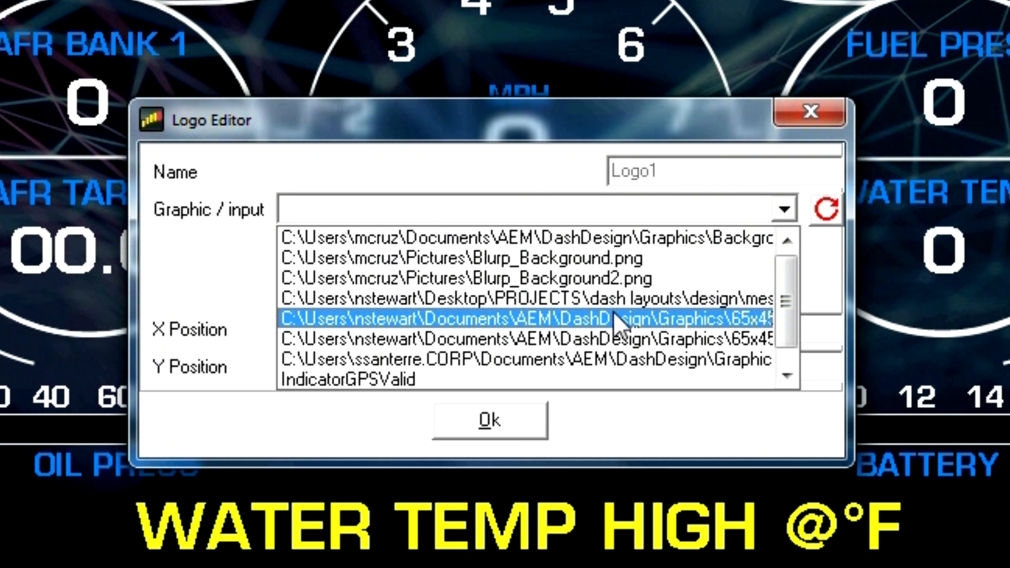
{"action": "left_click", "coordinate": [409, 382]}
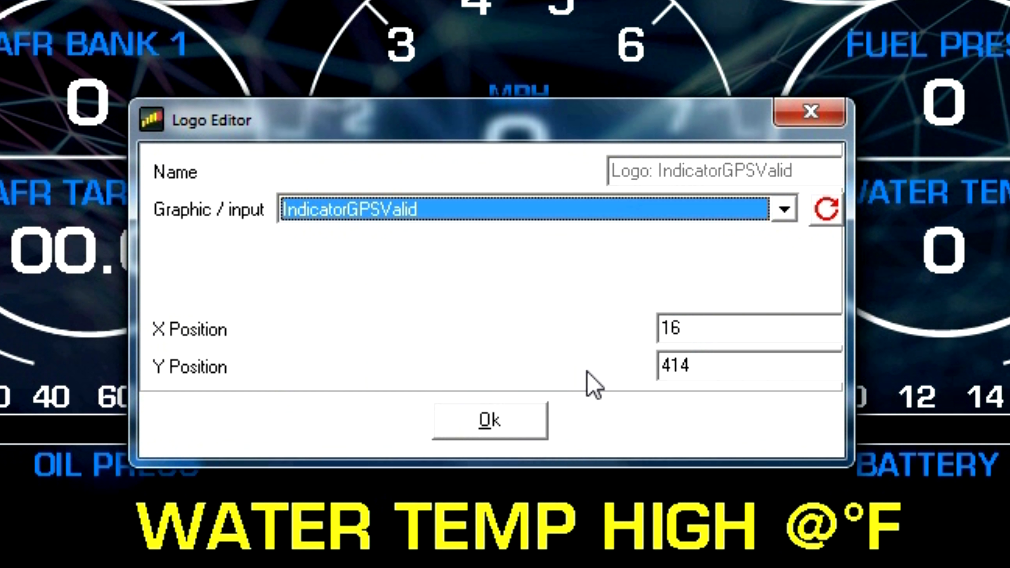
{"action": "left_click", "coordinate": [495, 423]}
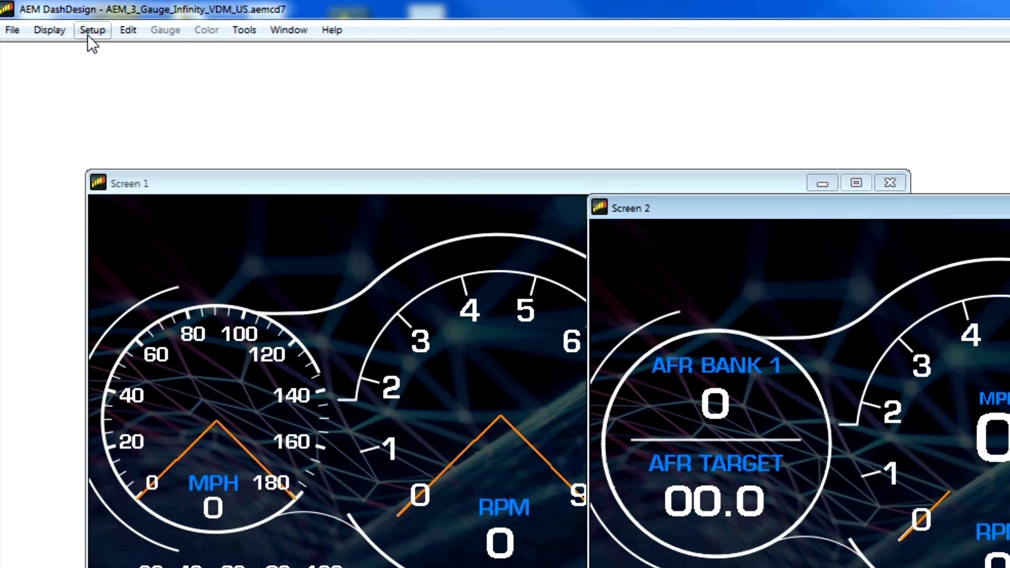
Open Screen 4 and set the input of its vehicle speed value to GPS_Speed
{"action": "left_click", "coordinate": [62, 32]}
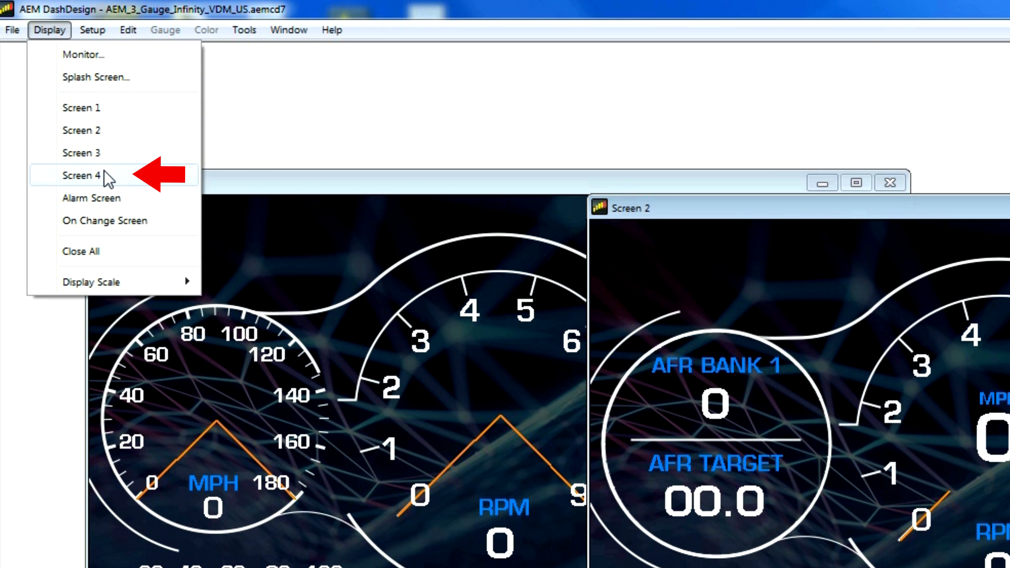
{"action": "left_click", "coordinate": [108, 179]}
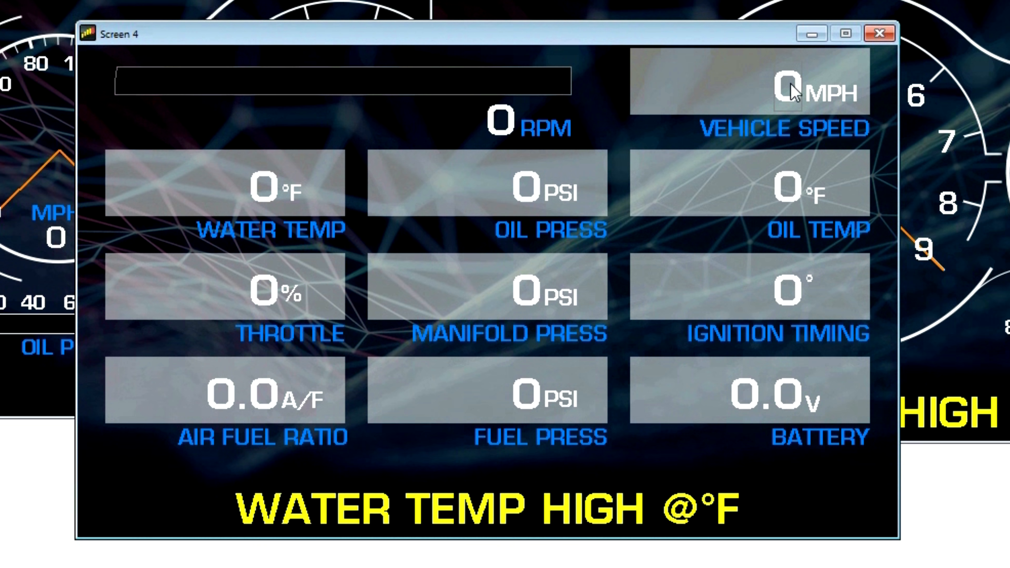
{"action": "double_click", "coordinate": [793, 92]}
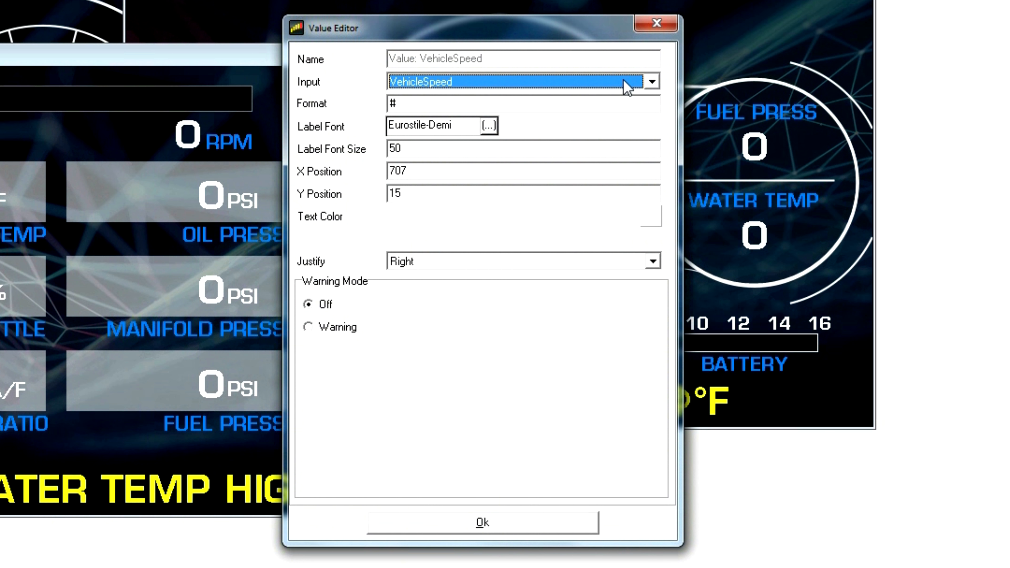
{"action": "left_click", "coordinate": [627, 87]}
{"action": "scroll", "coordinate": [602, 140], "scroll_direction": "up", "scroll_amount": 10}
{"action": "scroll", "coordinate": [590, 151], "scroll_direction": "up", "scroll_amount": 15}
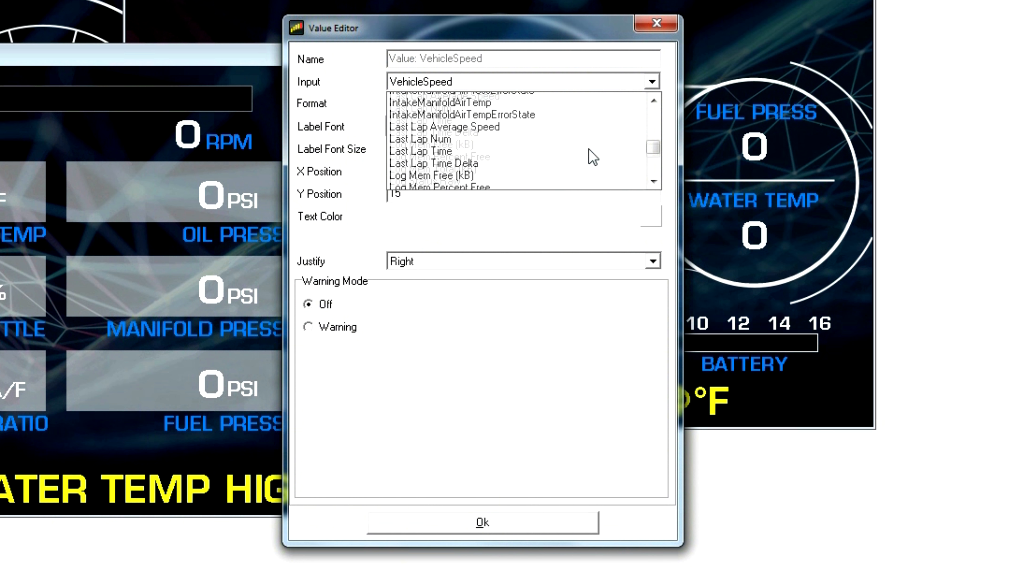
{"action": "scroll", "coordinate": [592, 155], "scroll_direction": "down", "scroll_amount": 2}
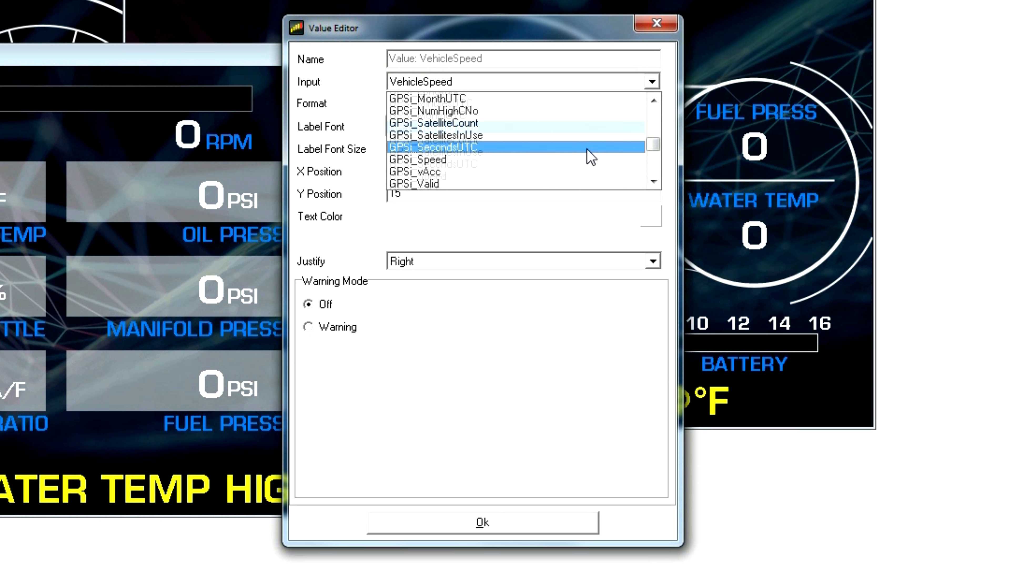
{"action": "scroll", "coordinate": [499, 165], "scroll_direction": "up", "scroll_amount": 7}
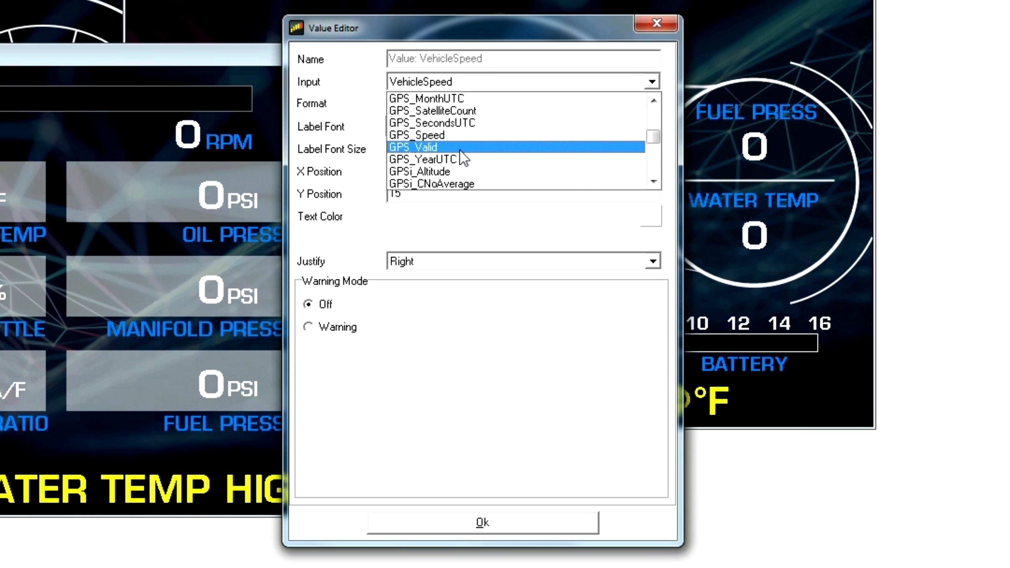
{"action": "left_click", "coordinate": [438, 137]}
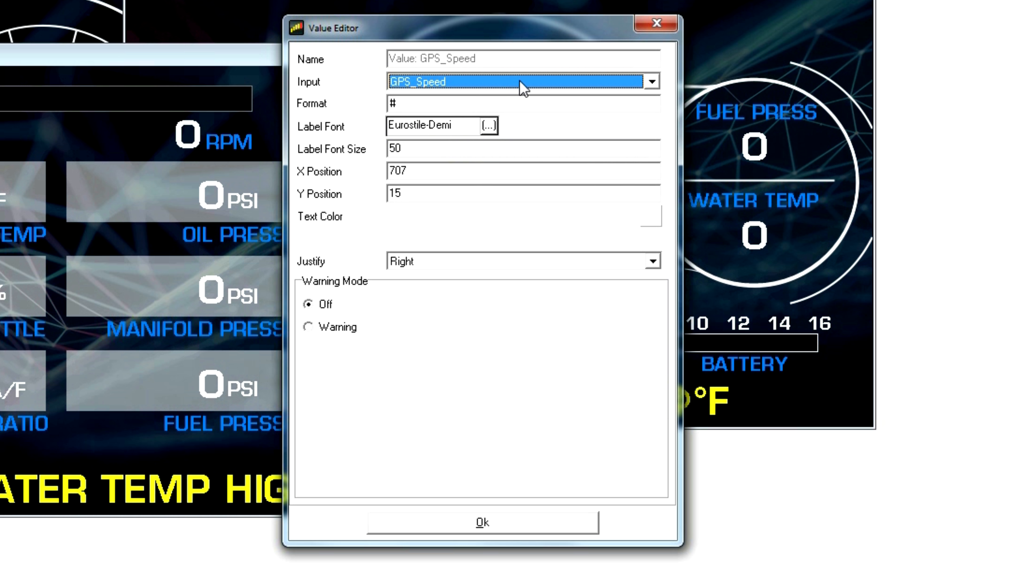
{"action": "left_click", "coordinate": [480, 525]}
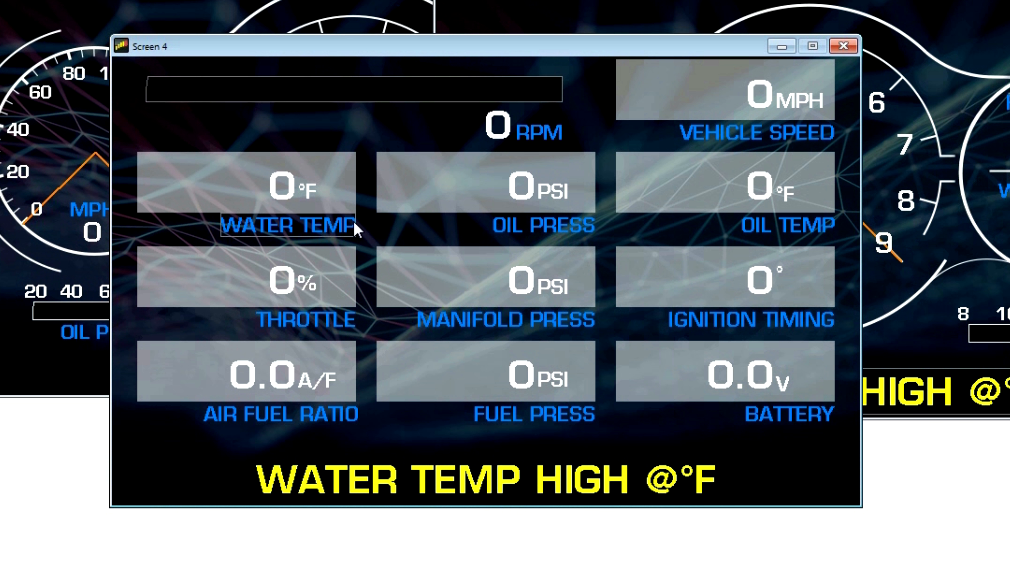
Change the text of the OIL TEMP label on Screen 4 to FUEL PRESS
{"action": "double_click", "coordinate": [764, 235]}
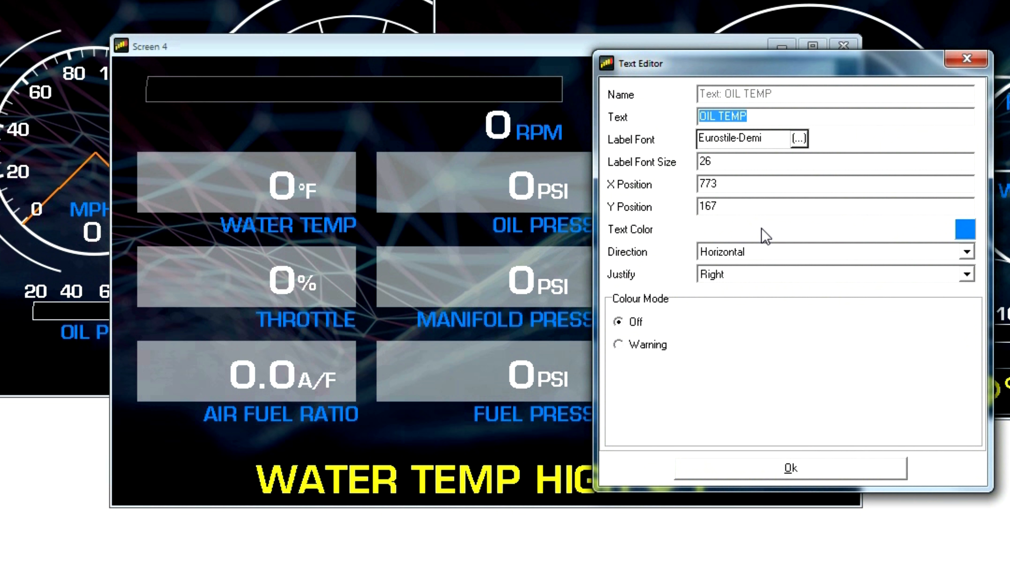
{"action": "type", "text": "FUEL PRE"}
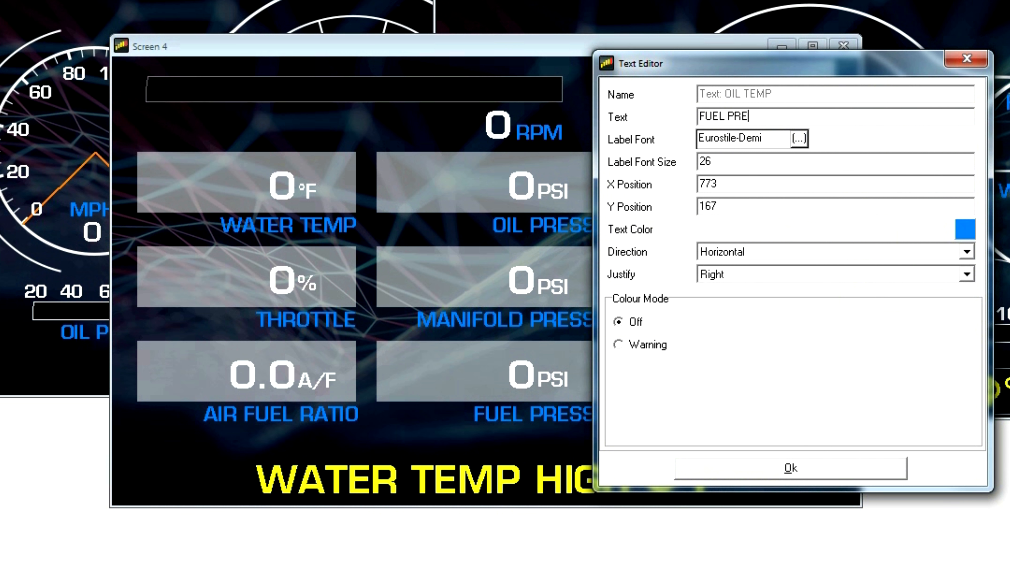
{"action": "left_click", "coordinate": [785, 473]}
Set the input of the value above the upper FUEL PRESS label on Screen 4 to FuelPress
{"action": "double_click", "coordinate": [767, 190]}
{"action": "left_click", "coordinate": [792, 72]}
{"action": "type", "text": "fu"}
{"action": "scroll", "coordinate": [755, 137], "scroll_direction": "down", "scroll_amount": 2}
{"action": "left_click", "coordinate": [752, 127]}
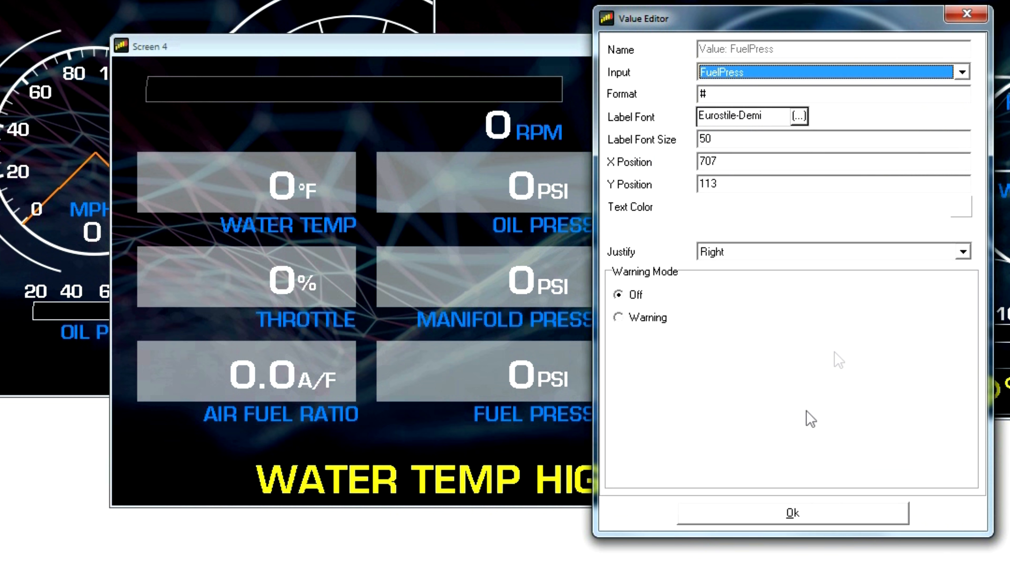
{"action": "left_click", "coordinate": [787, 508]}
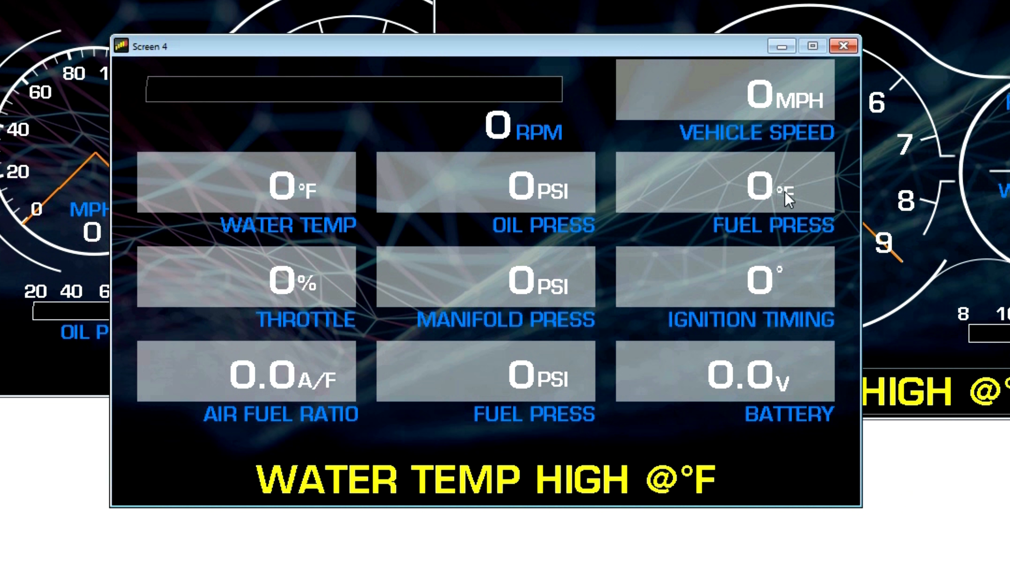
Change the unit text beside the upper FUEL PRESS value on Screen 4 to PSI
{"action": "double_click", "coordinate": [786, 194]}
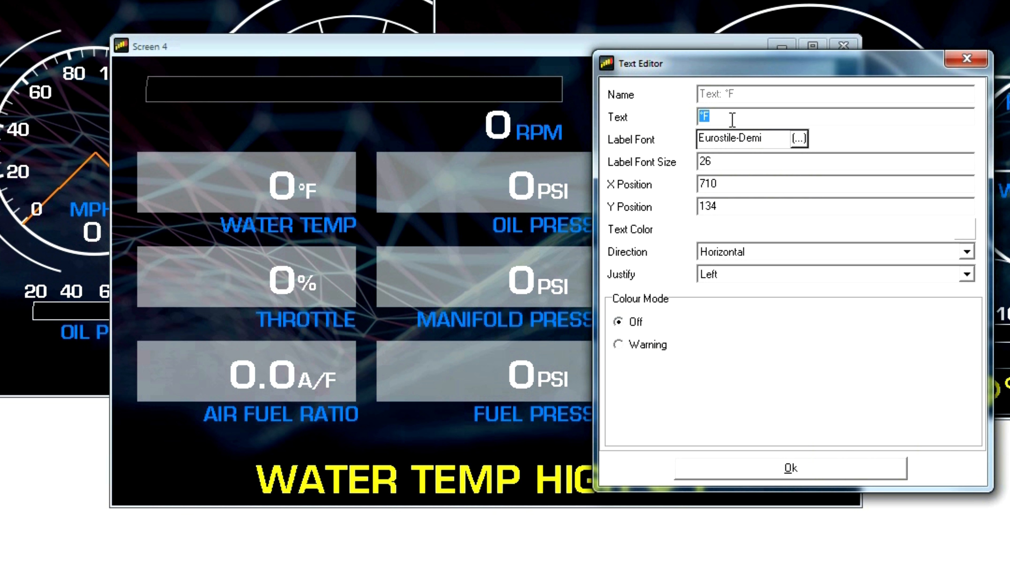
{"action": "type", "text": "PSI"}
{"action": "left_click", "coordinate": [758, 469]}
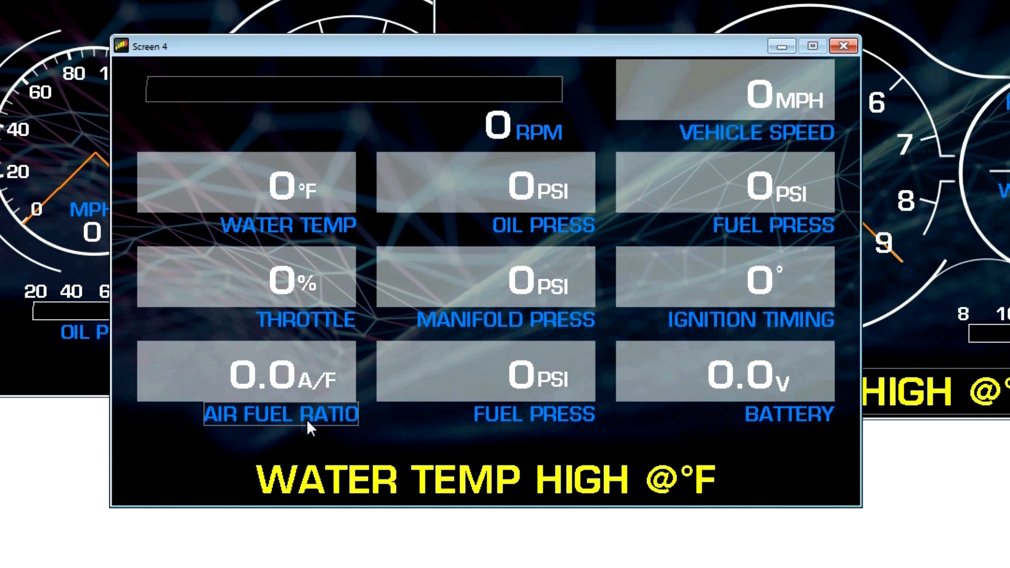
Change the text of the FUEL PRESS label between AIR FUEL RATIO and BATTERY on Screen 4 to AFR TARGET
{"action": "double_click", "coordinate": [280, 385]}
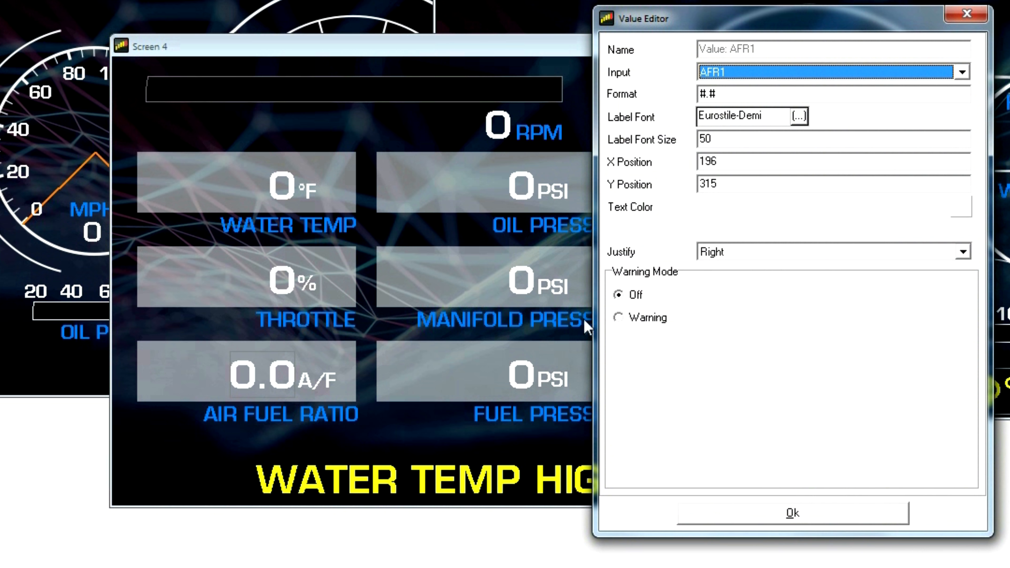
{"action": "left_click", "coordinate": [723, 524]}
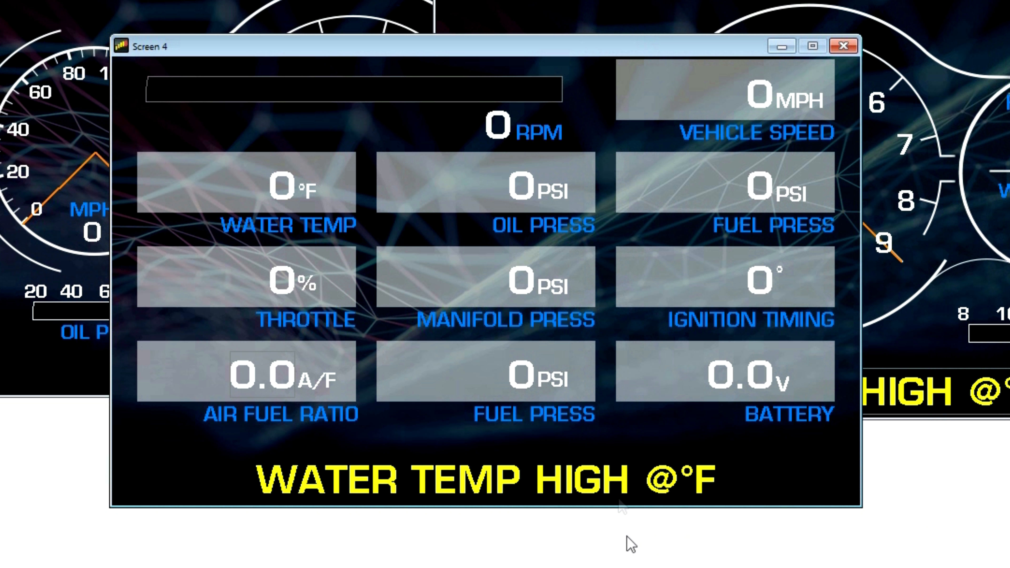
{"action": "double_click", "coordinate": [554, 415]}
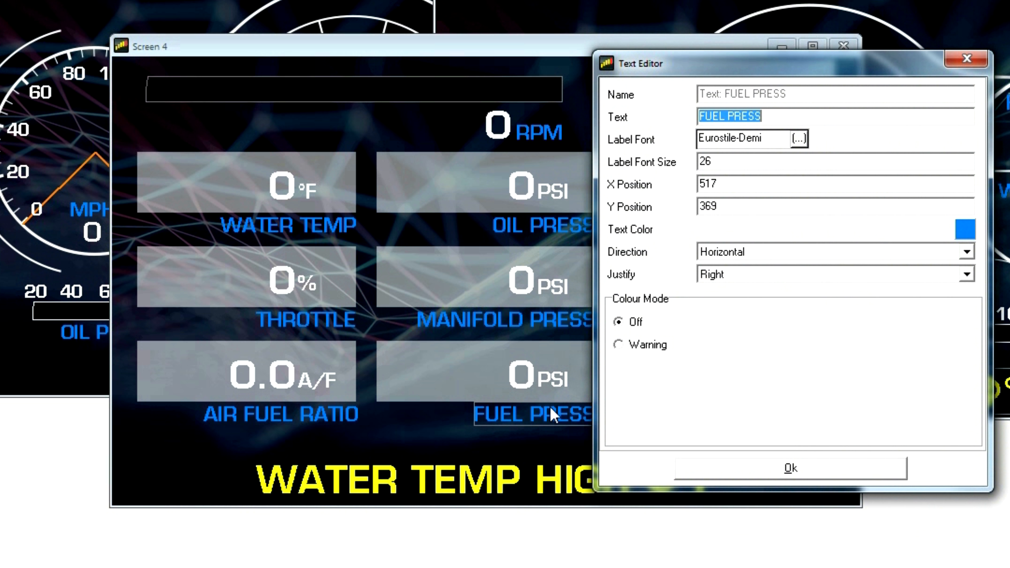
{"action": "type", "text": "AFR TARG"}
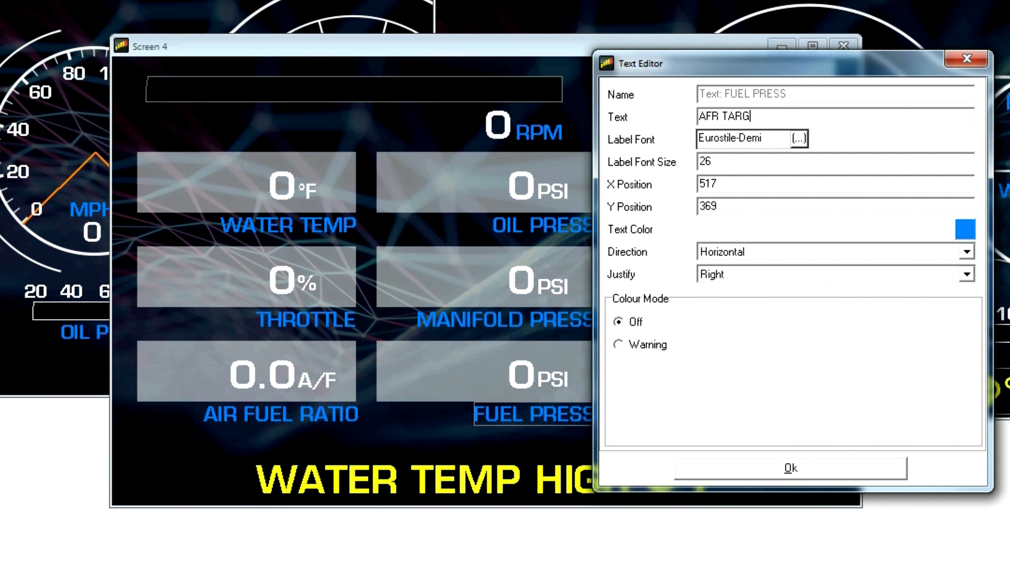
{"action": "type", "text": "ET"}
{"action": "left_click", "coordinate": [754, 467]}
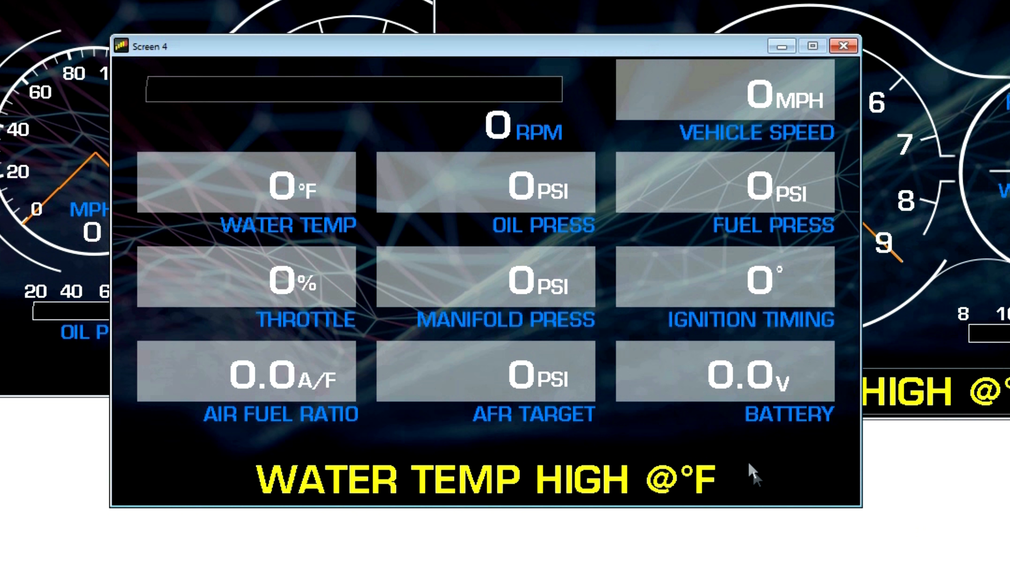
Set the input of the AFR TARGET value on Screen 4 to AFRTarget and its unit text to A/F
{"action": "double_click", "coordinate": [522, 382]}
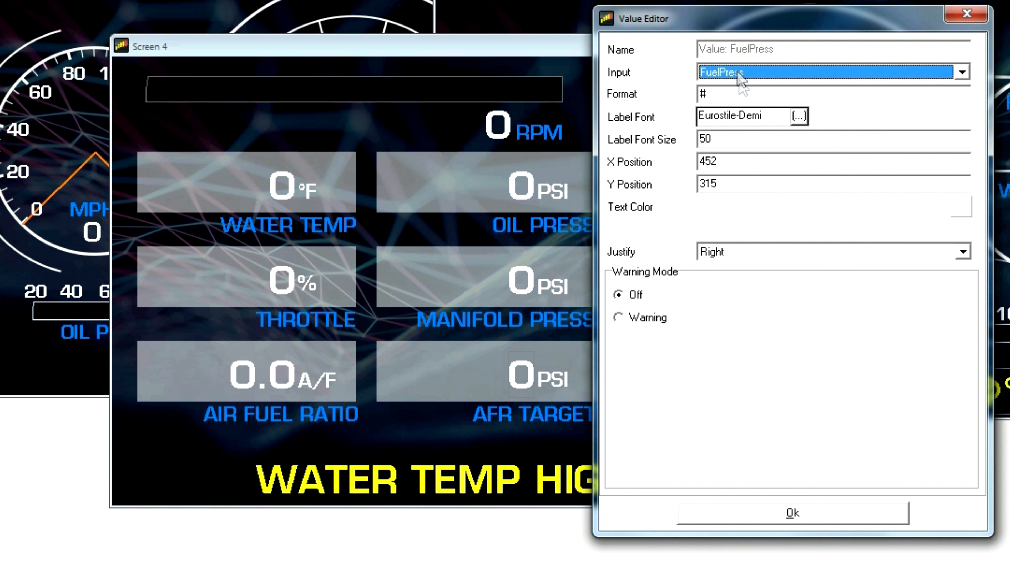
{"action": "left_click", "coordinate": [743, 75]}
{"action": "key", "text": "a"}
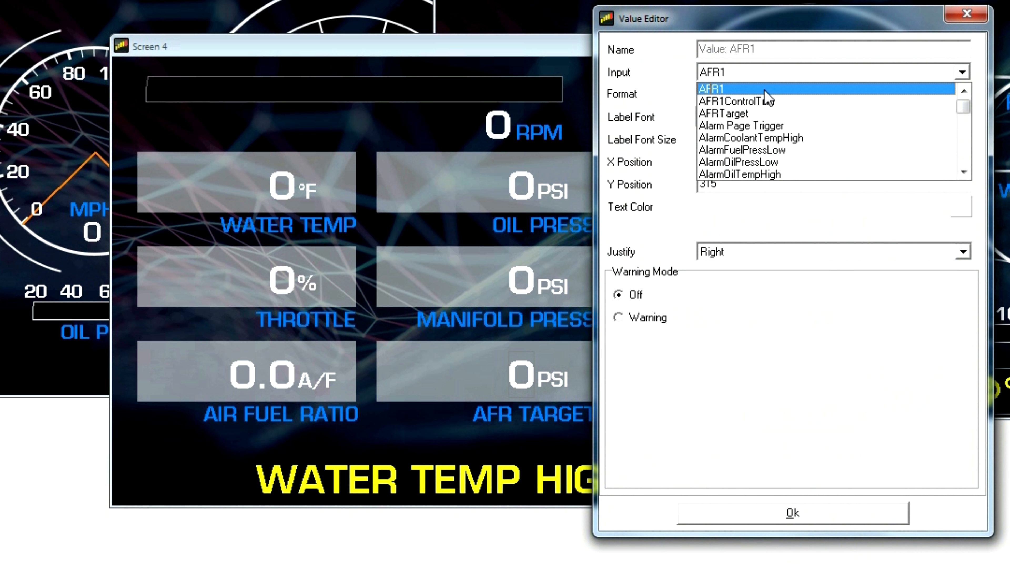
{"action": "left_click", "coordinate": [742, 115]}
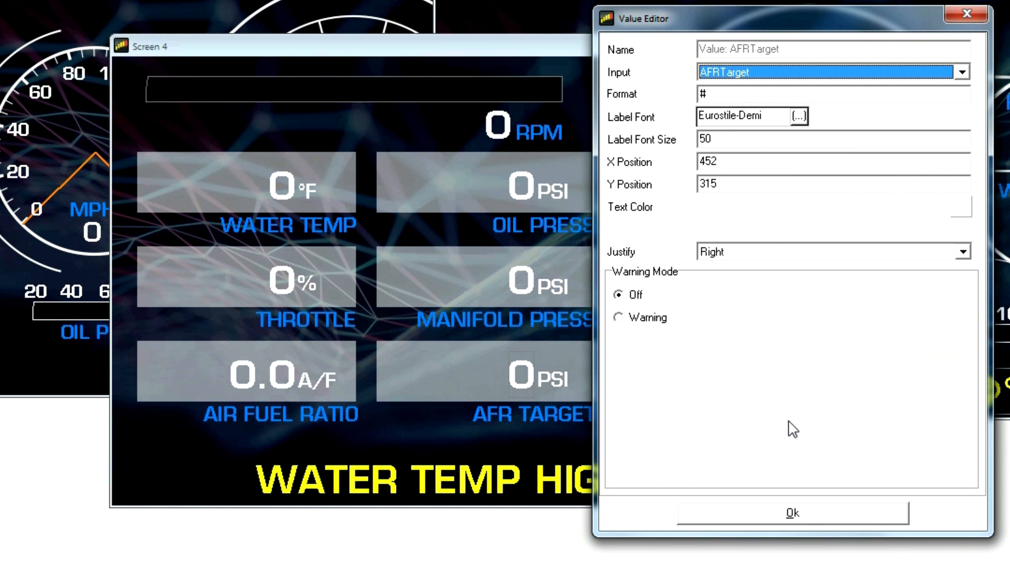
{"action": "left_click", "coordinate": [775, 515]}
{"action": "double_click", "coordinate": [548, 382]}
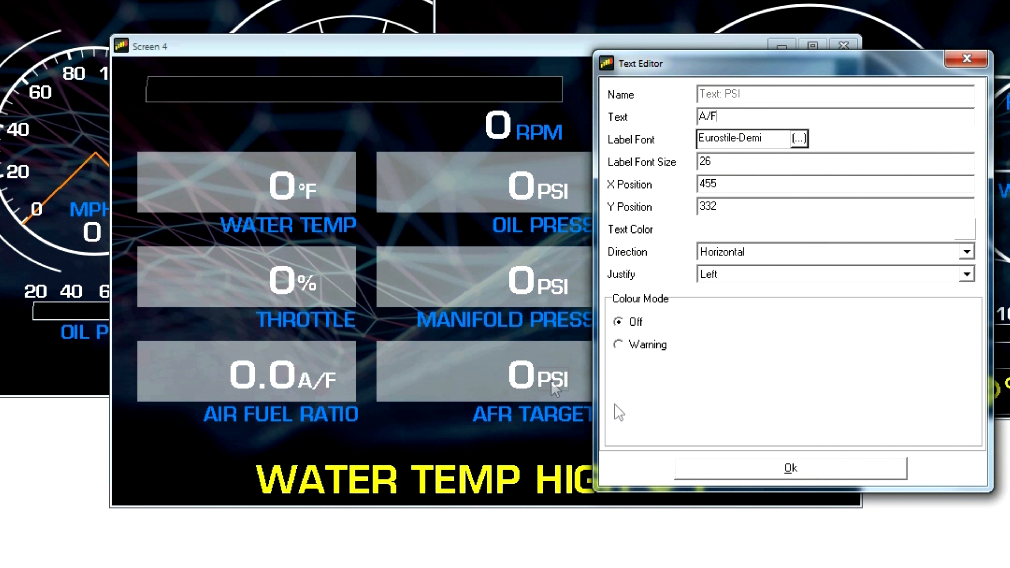
{"action": "left_click", "coordinate": [705, 469]}
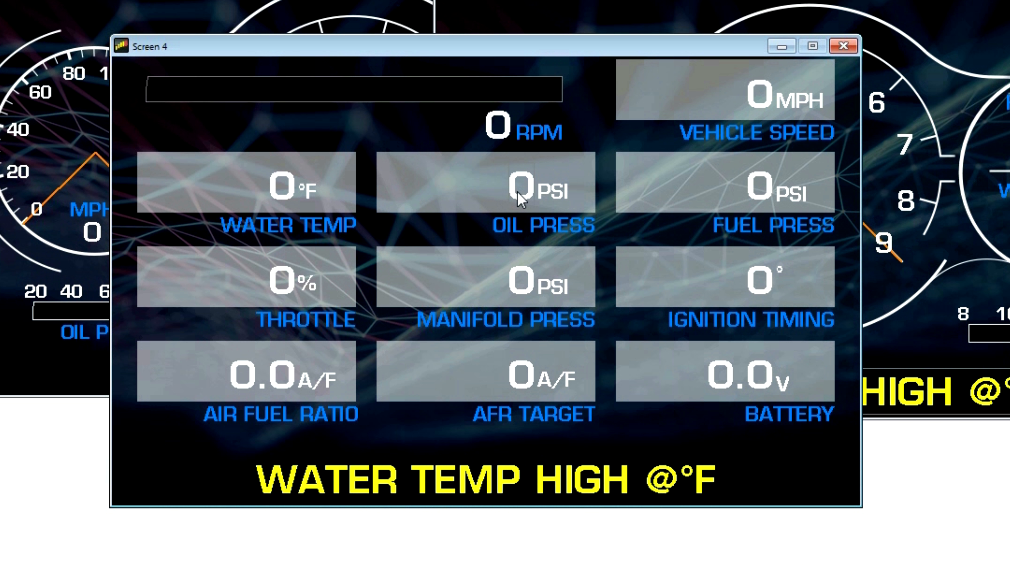
{"action": "double_click", "coordinate": [755, 190]}
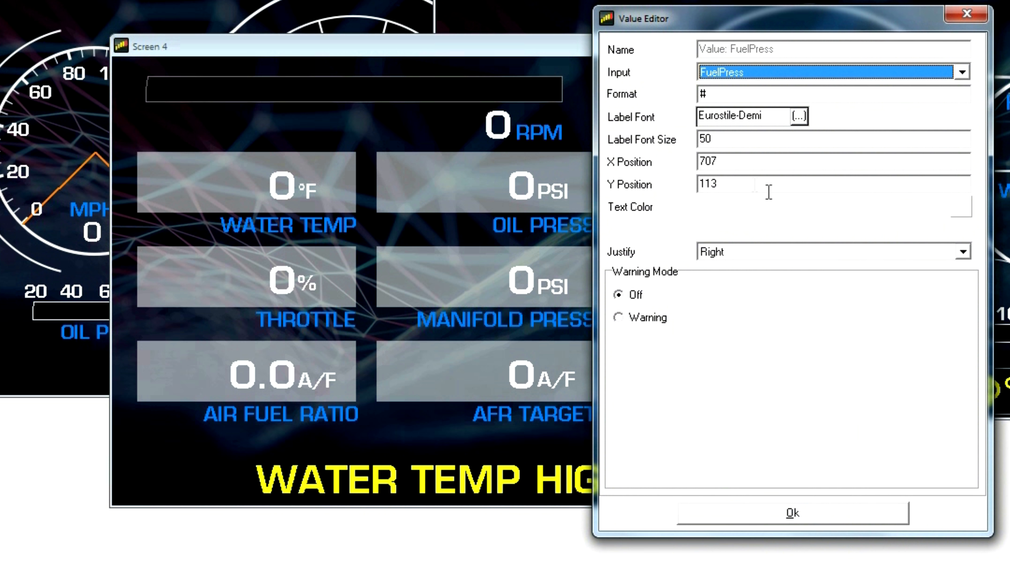
{"action": "left_click", "coordinate": [618, 318]}
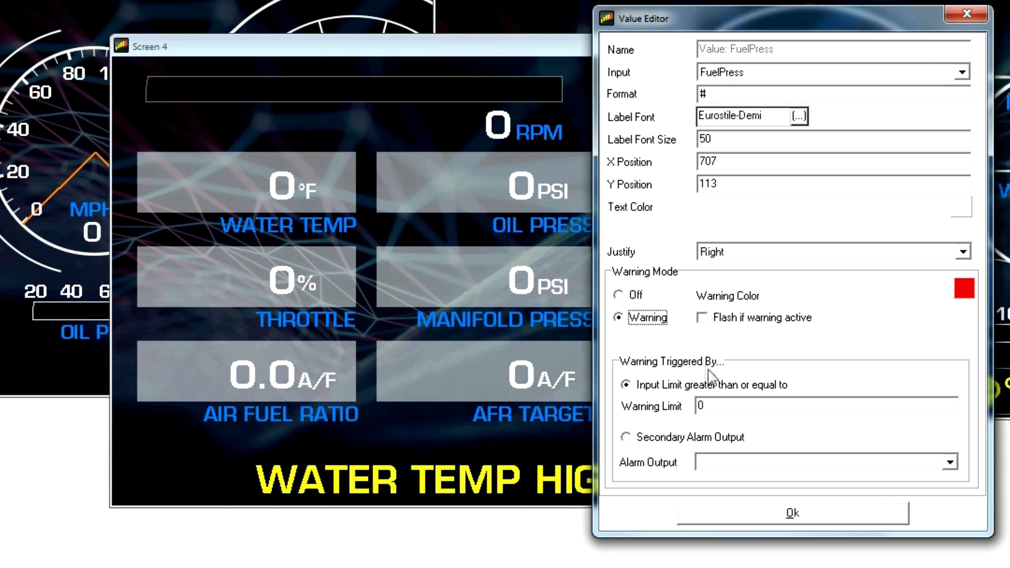
{"action": "left_click", "coordinate": [723, 403]}
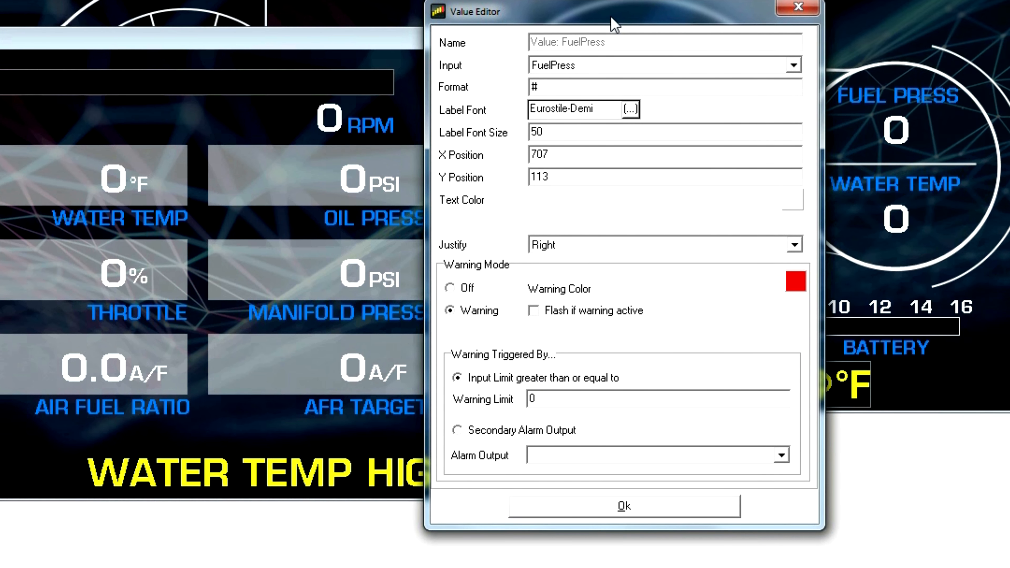
{"action": "left_click_drag", "start_coordinate": [775, 23], "coordinate": [1009, 38]}
{"action": "left_click_drag", "start_coordinate": [459, 18], "coordinate": [444, 7]}
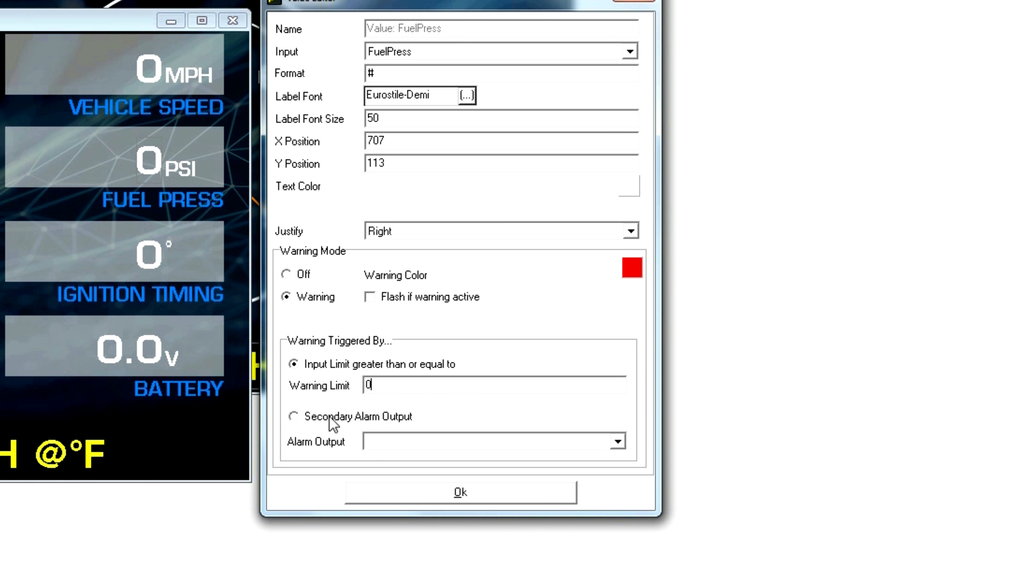
{"action": "left_click", "coordinate": [297, 415]}
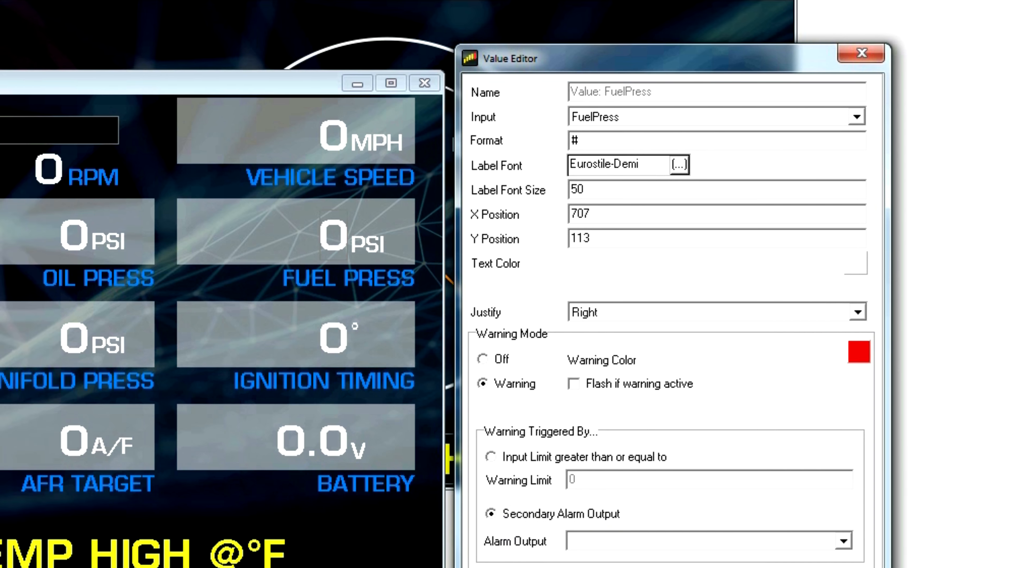
{"action": "left_click", "coordinate": [438, 497]}
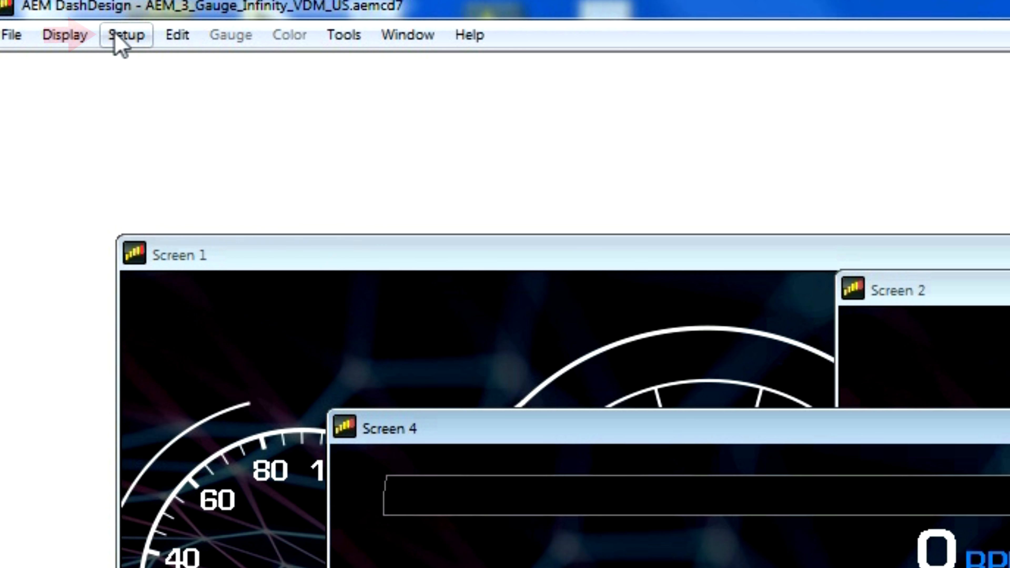
Open the alarm setup of the WarningFuelPressLow output in the Setup Editor
{"action": "left_click", "coordinate": [119, 35]}
{"action": "left_click", "coordinate": [154, 72]}
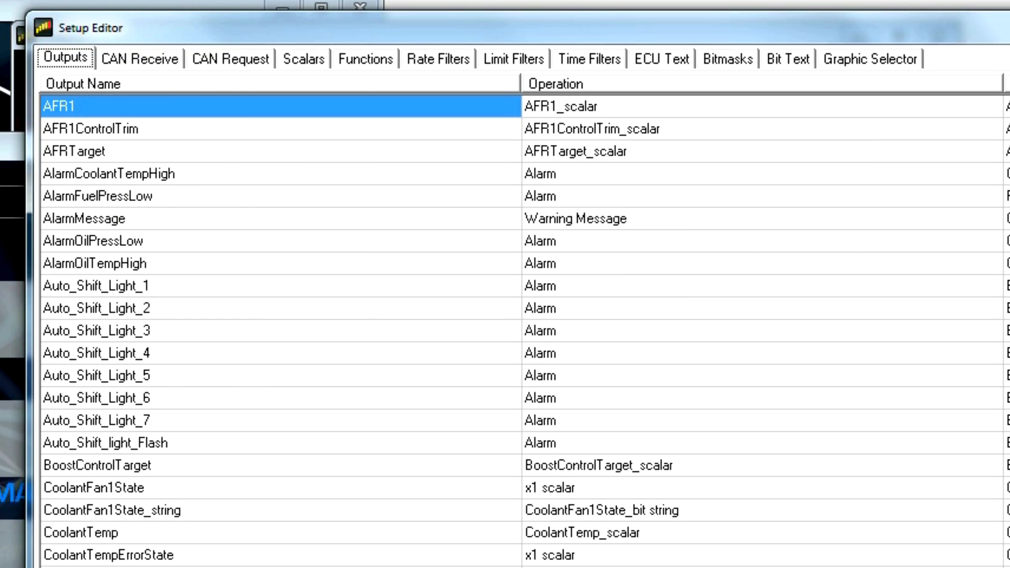
{"action": "scroll", "coordinate": [461, 490], "scroll_direction": "down", "scroll_amount": 15}
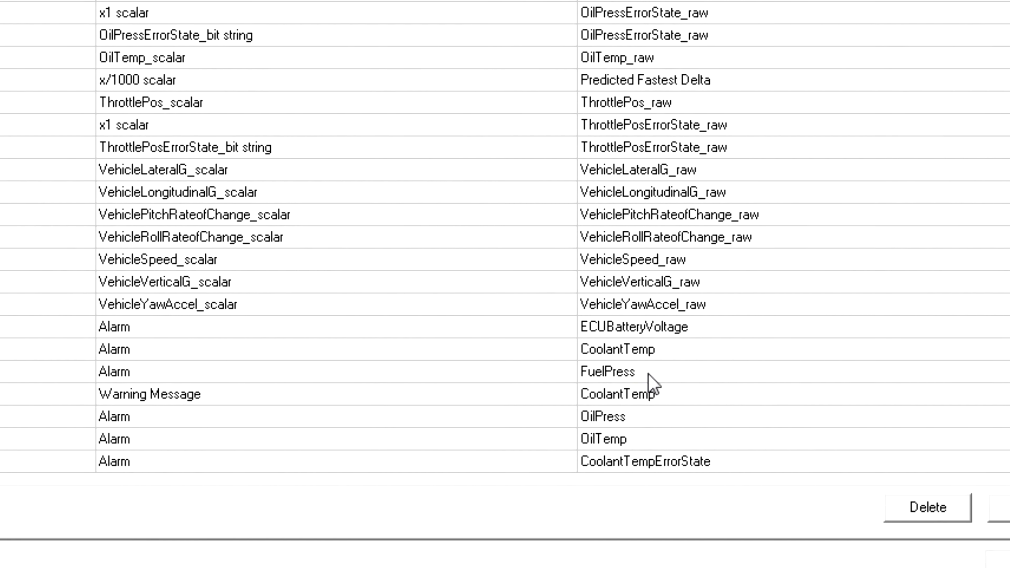
{"action": "left_click", "coordinate": [648, 374]}
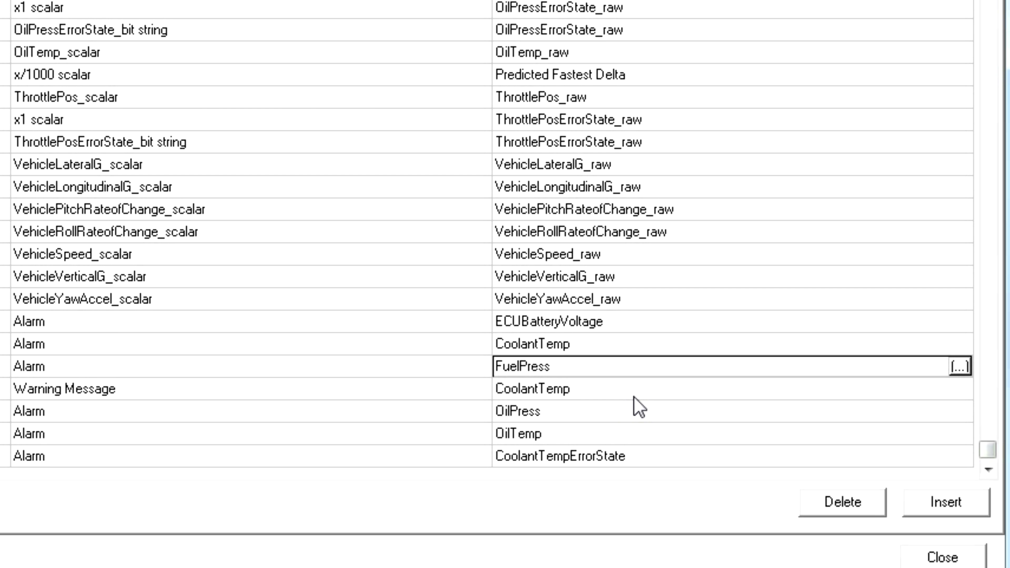
{"action": "left_click", "coordinate": [958, 366]}
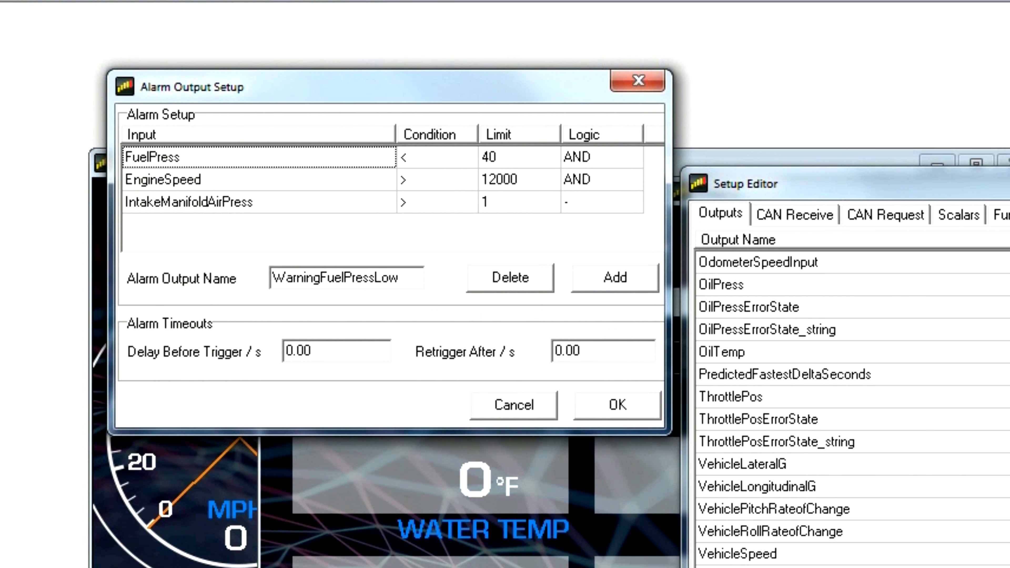
Set the WarningFuelPressLow alarm limits to 20 for FuelPress and 500 for EngineSpeed
{"action": "left_click", "coordinate": [507, 159]}
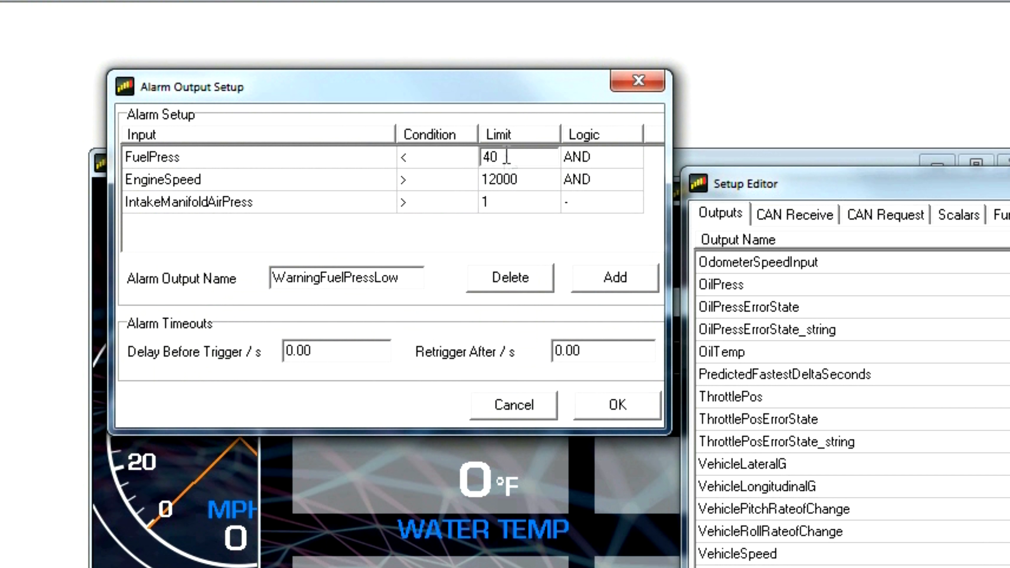
{"action": "left_click_drag", "start_coordinate": [506, 159], "coordinate": [469, 159]}
{"action": "type", "text": "2"}
{"action": "left_click", "coordinate": [521, 187]}
{"action": "left_click_drag", "start_coordinate": [503, 180], "coordinate": [454, 167]}
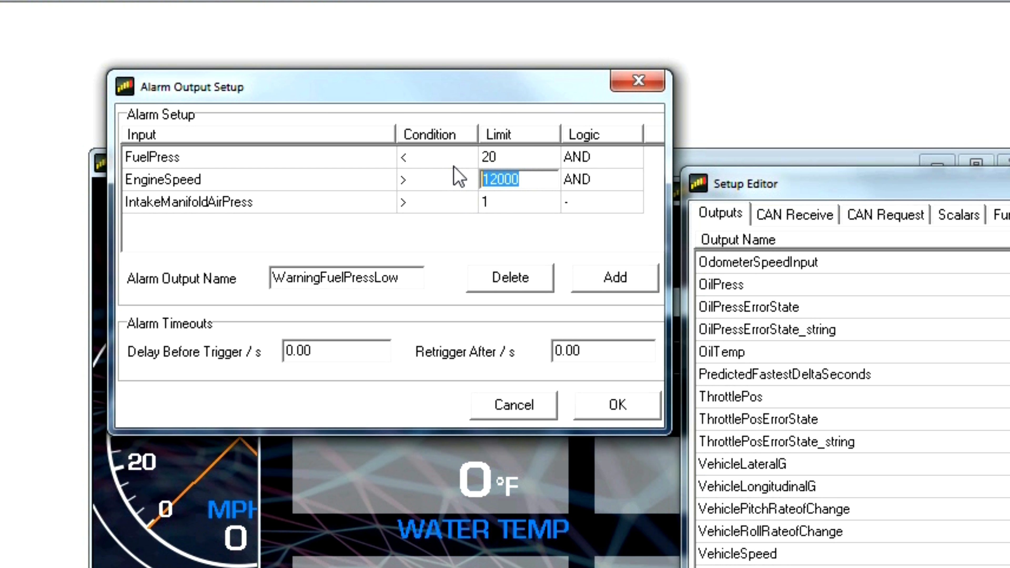
{"action": "type", "text": "500"}
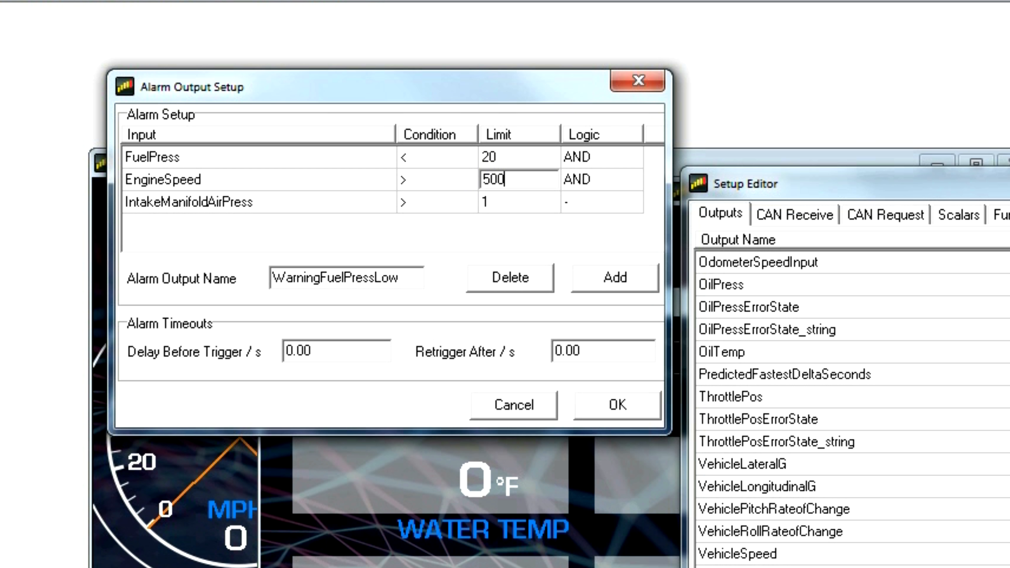
Delete the IntakeManifoldAirPress condition from the WarningFuelPressLow alarm, then save the alarm and close the Setup Editor
{"action": "left_click", "coordinate": [317, 204]}
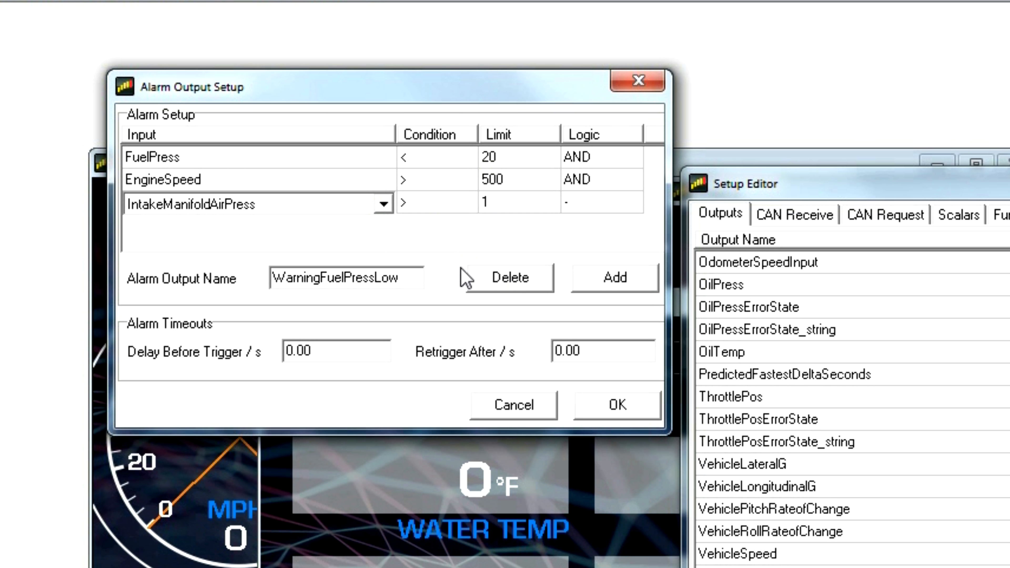
{"action": "left_click", "coordinate": [514, 285]}
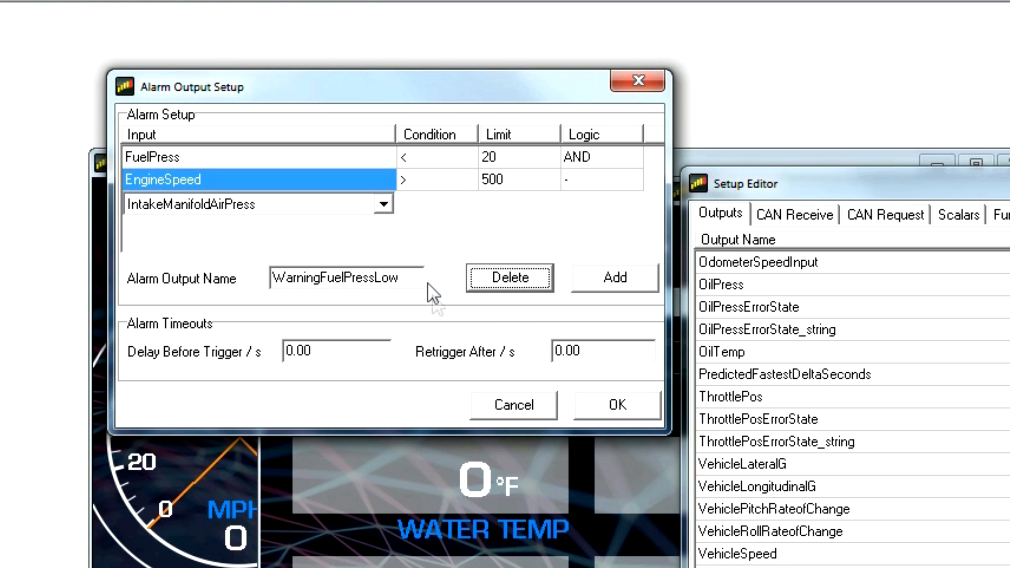
{"action": "left_click", "coordinate": [422, 237]}
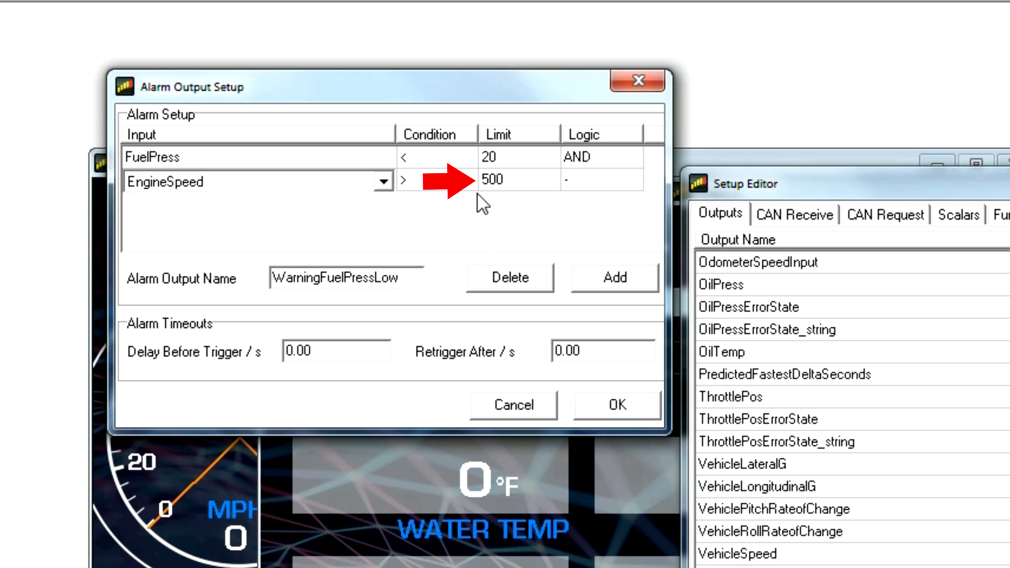
{"action": "left_click", "coordinate": [611, 414]}
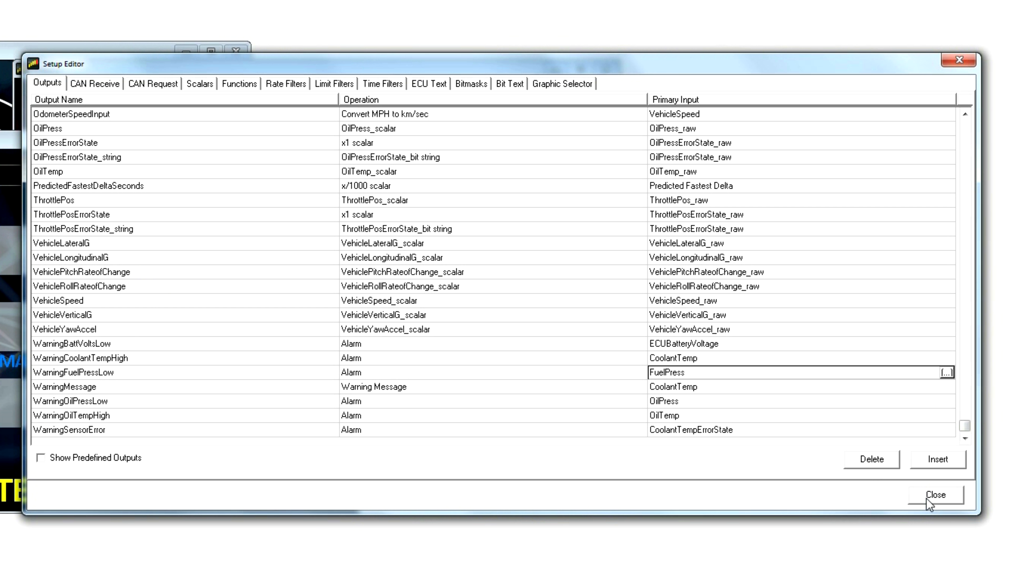
{"action": "left_click", "coordinate": [934, 495]}
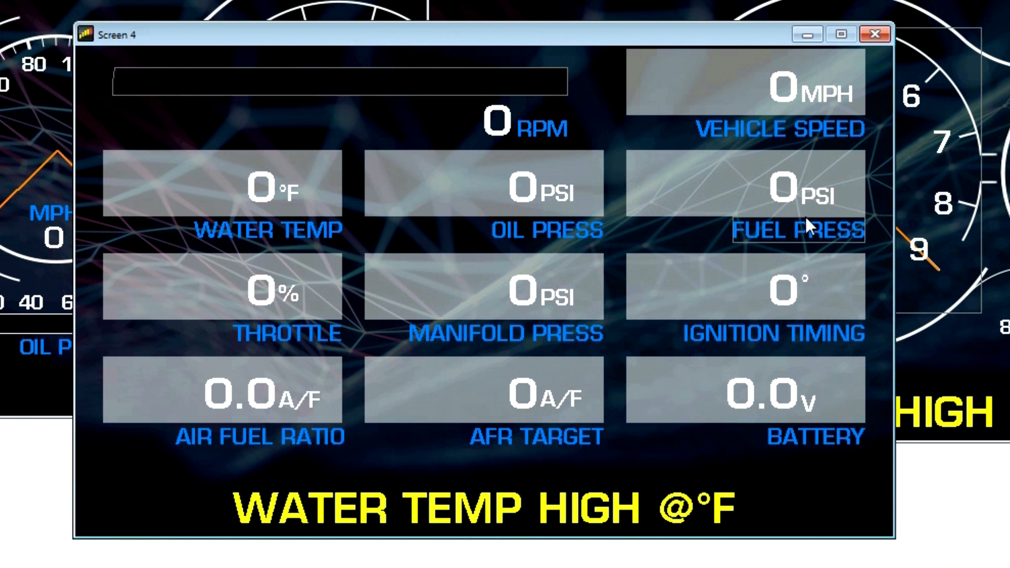
Set the FUEL PRESS value on Screen 4 to Warning mode, triggered by the secondary alarm output WarningFuelPressLow
{"action": "double_click", "coordinate": [787, 187]}
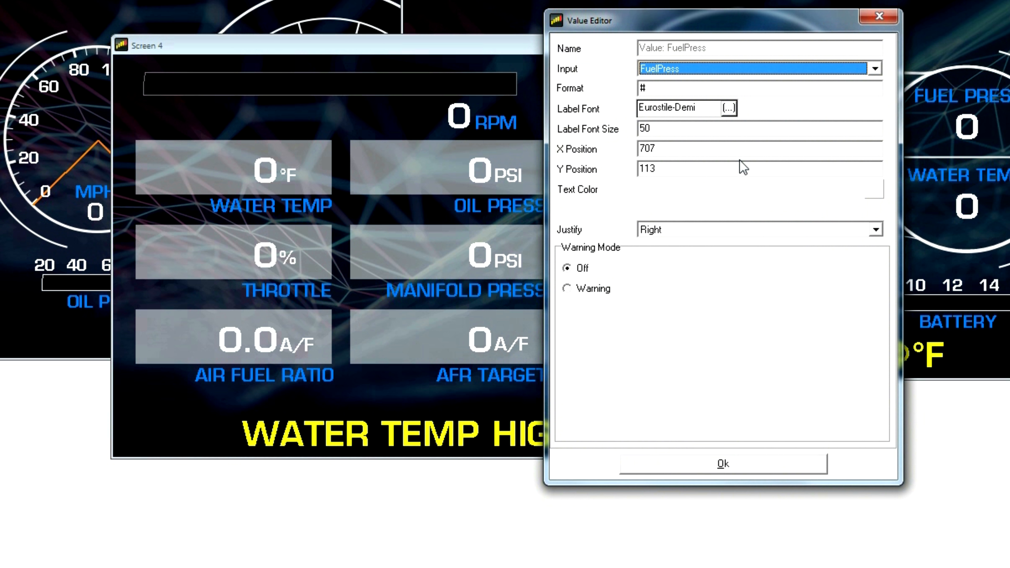
{"action": "left_click", "coordinate": [568, 291]}
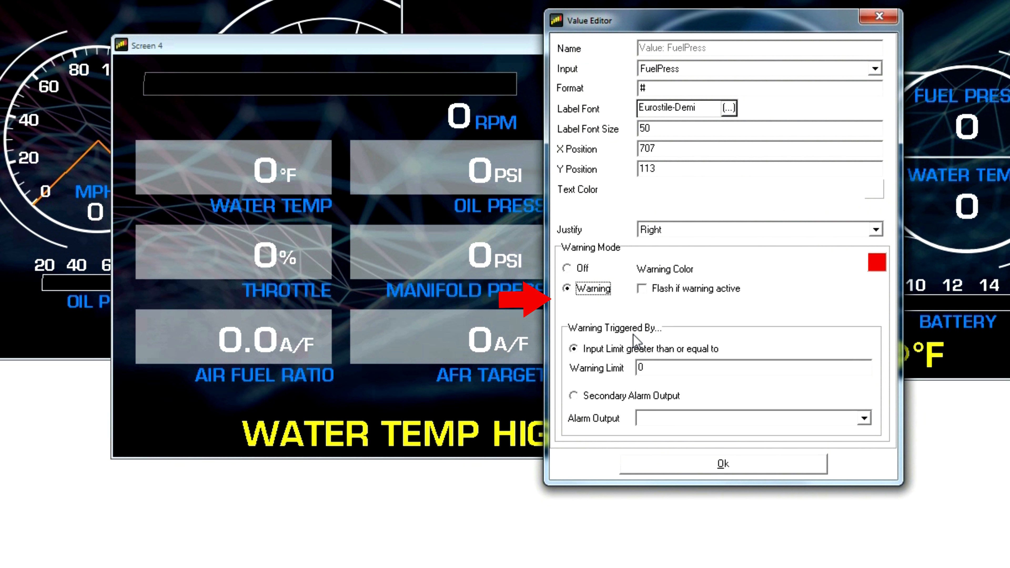
{"action": "left_click", "coordinate": [573, 396]}
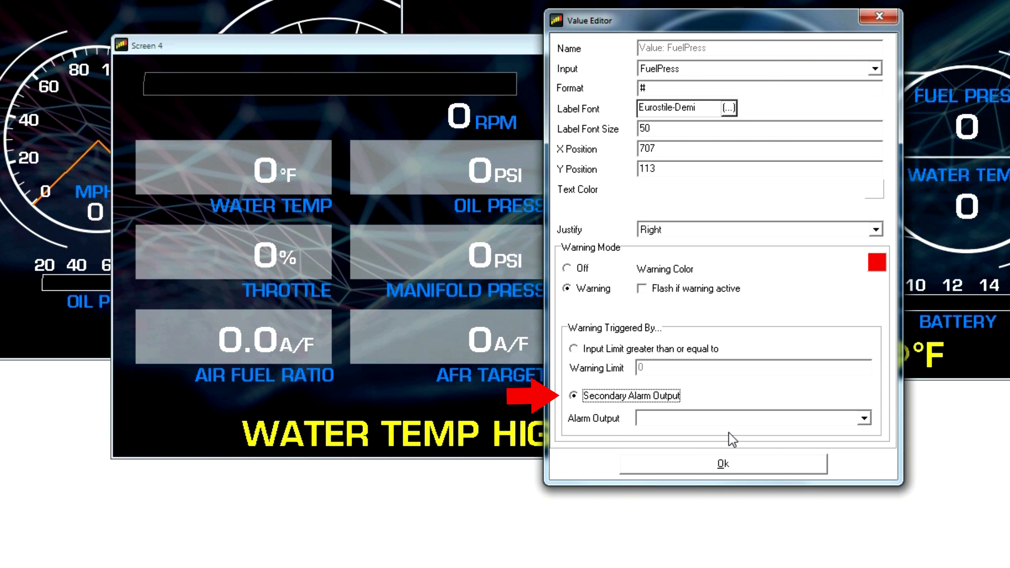
{"action": "left_click", "coordinate": [864, 418]}
{"action": "left_click_drag", "start_coordinate": [864, 445], "coordinate": [864, 502]}
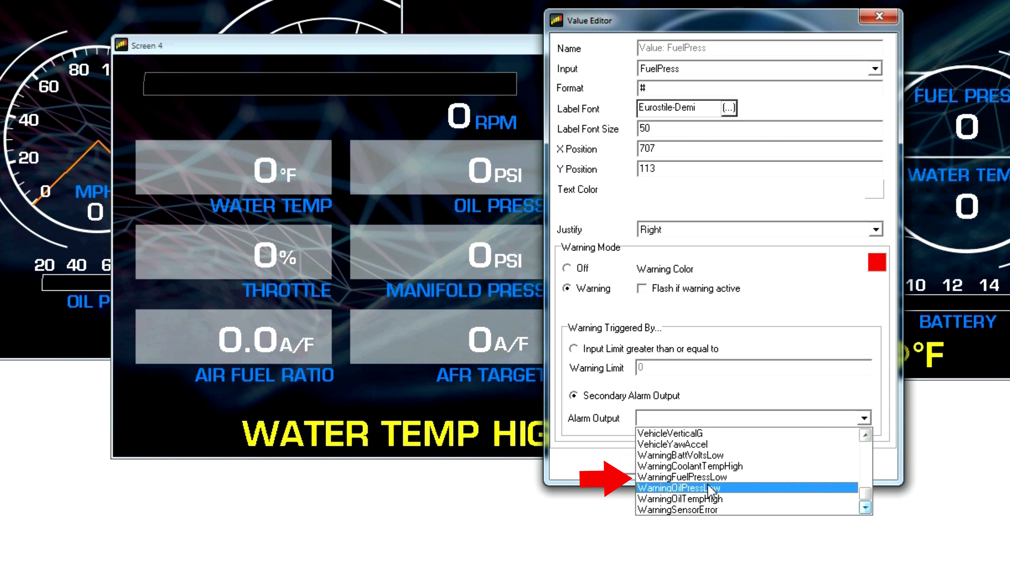
{"action": "left_click", "coordinate": [714, 477]}
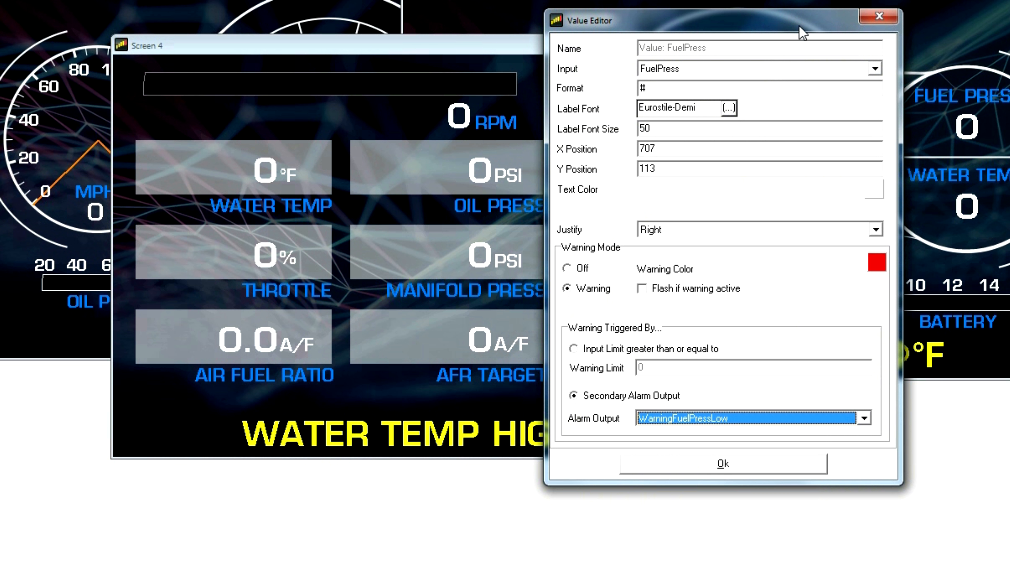
Examine the available warning colors for the FuelPress value, keeping the current red
{"action": "left_click_drag", "start_coordinate": [763, 20], "coordinate": [1001, 8]}
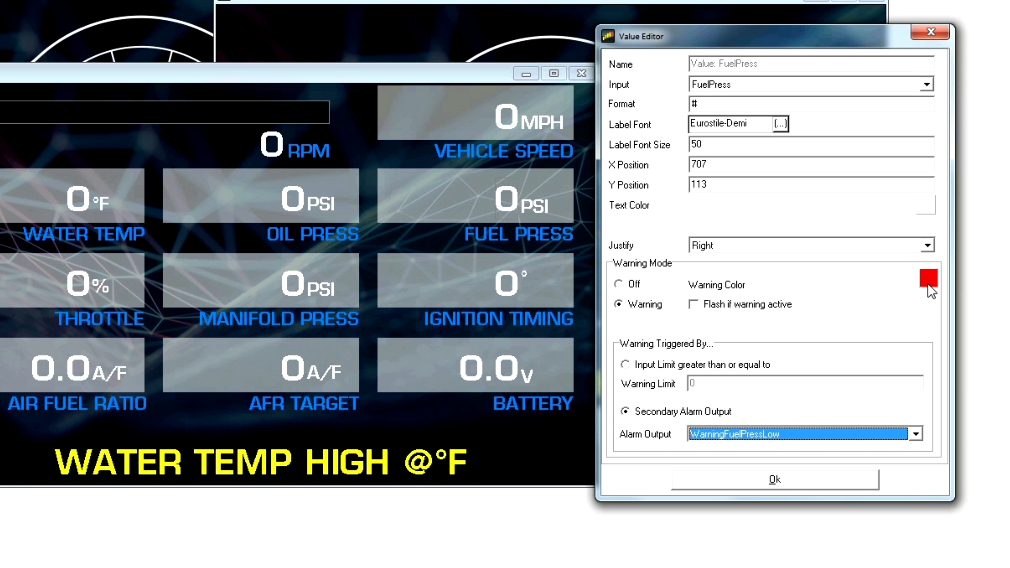
{"action": "left_click", "coordinate": [927, 278]}
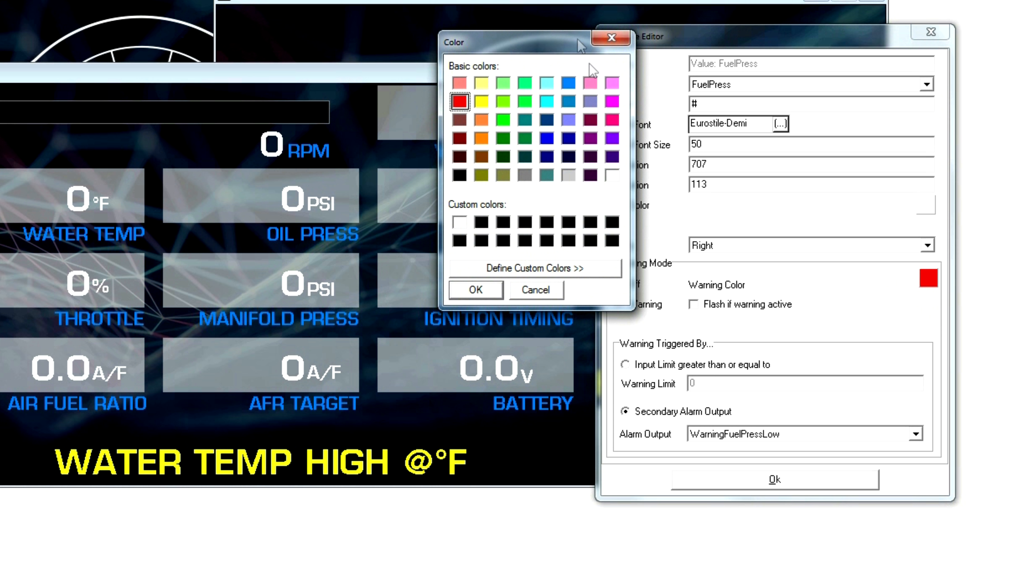
{"action": "left_click", "coordinate": [611, 38]}
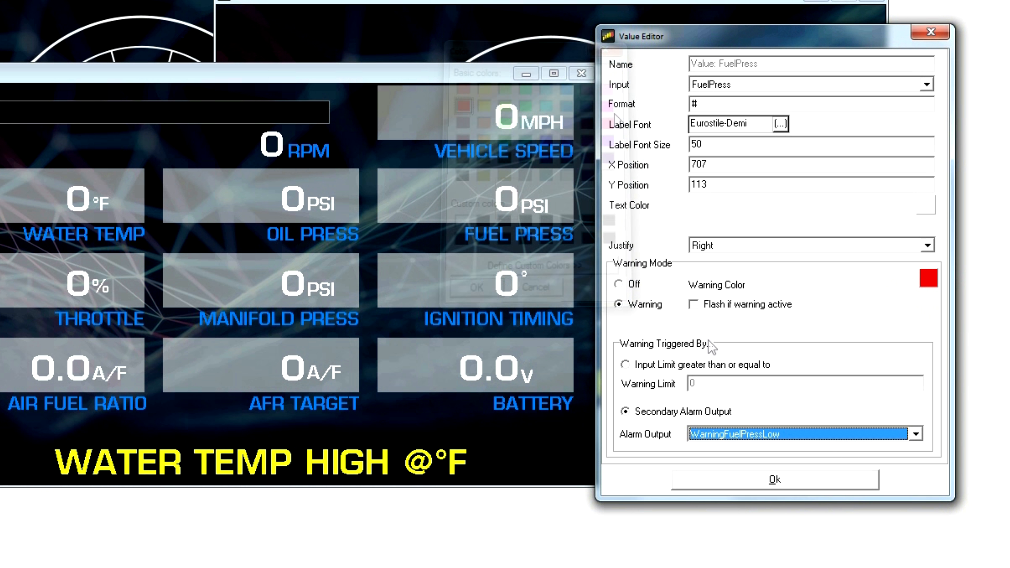
Switch the flash-if-warning-active option on and back off, then accept the FuelPress value's warning settings
{"action": "left_click", "coordinate": [694, 305]}
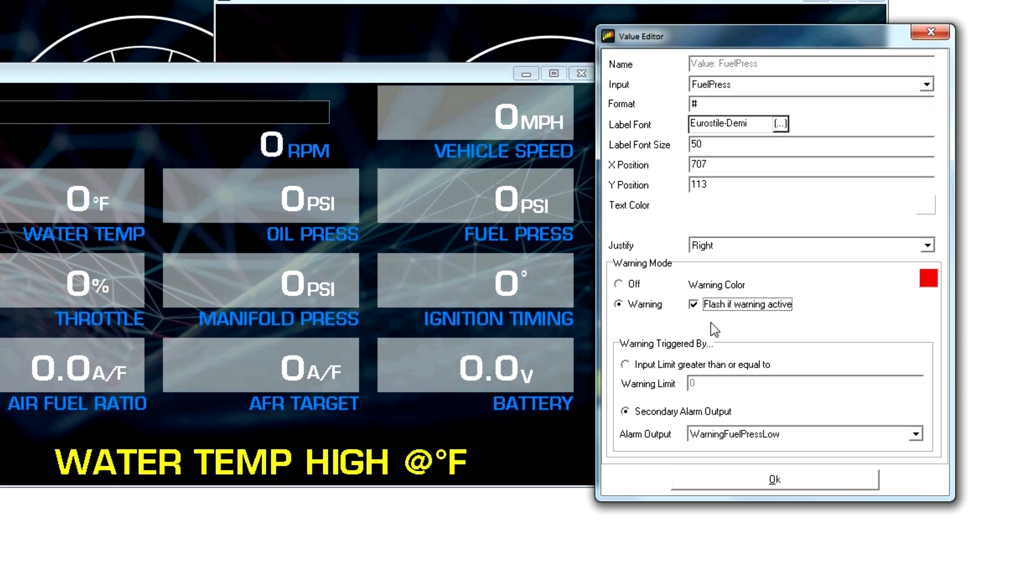
{"action": "left_click", "coordinate": [694, 306]}
{"action": "left_click", "coordinate": [773, 483]}
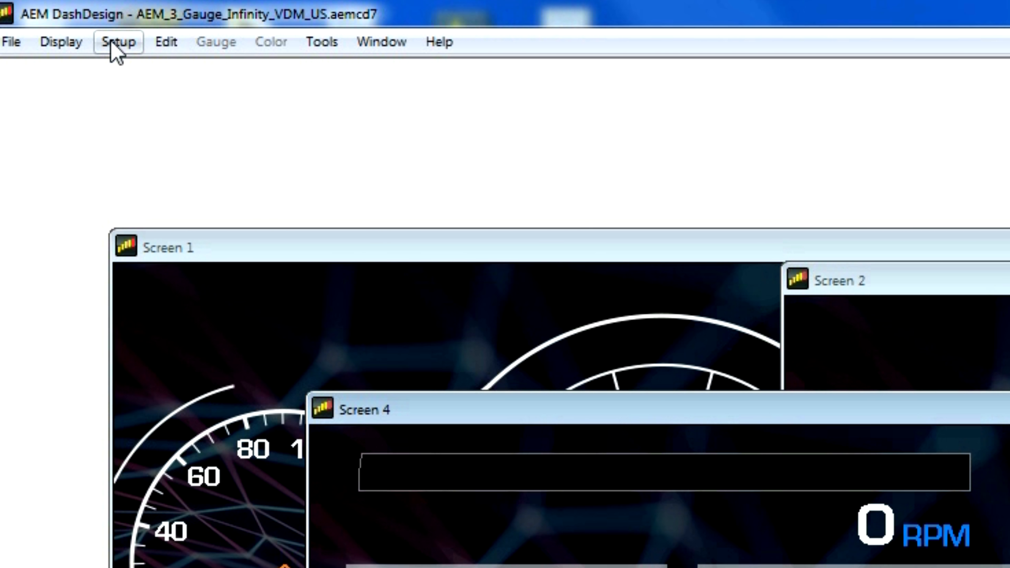
Open the alarm setup of the WarningOilPressLow output in the Setup Editor
{"action": "left_click", "coordinate": [113, 43]}
{"action": "left_click", "coordinate": [129, 82]}
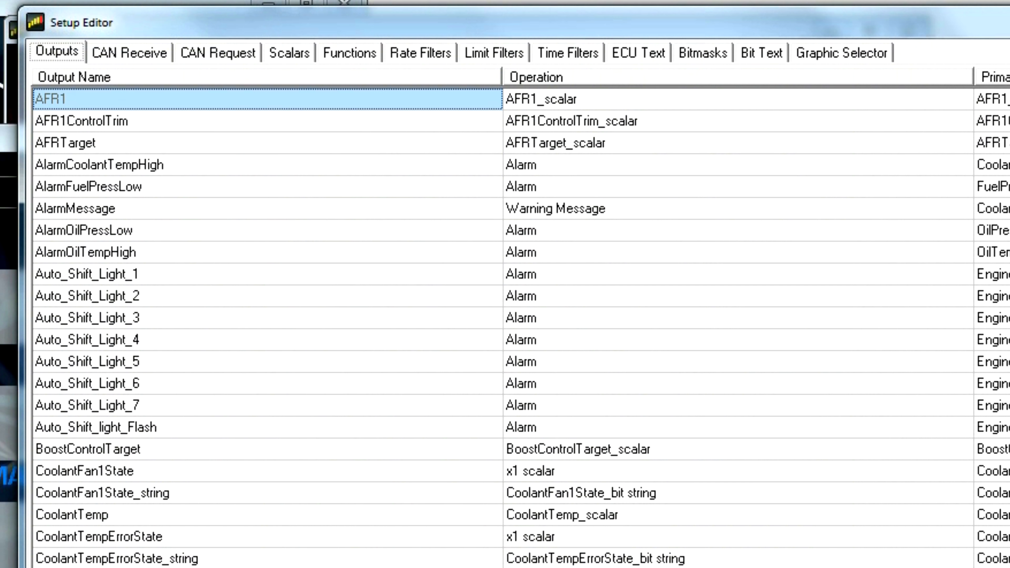
{"action": "scroll", "coordinate": [520, 358], "scroll_direction": "down", "scroll_amount": 13}
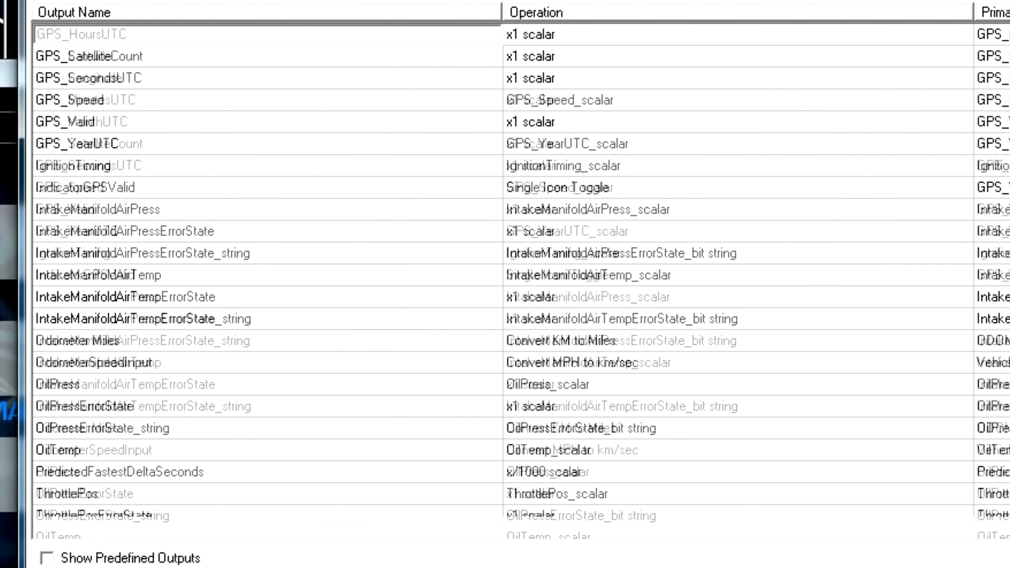
{"action": "scroll", "coordinate": [521, 278], "scroll_direction": "down", "scroll_amount": 5}
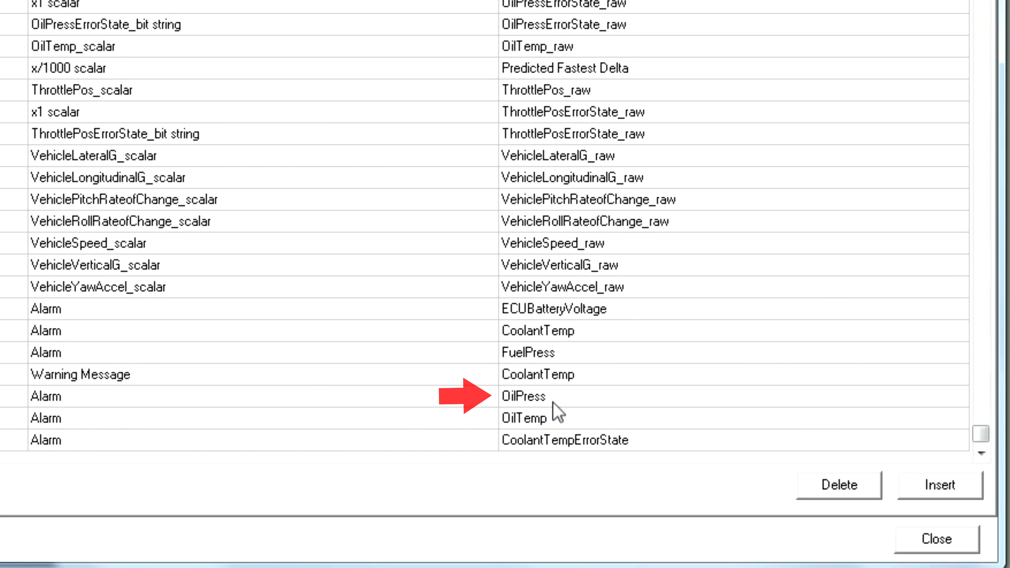
{"action": "left_click", "coordinate": [553, 403]}
{"action": "left_click", "coordinate": [957, 399]}
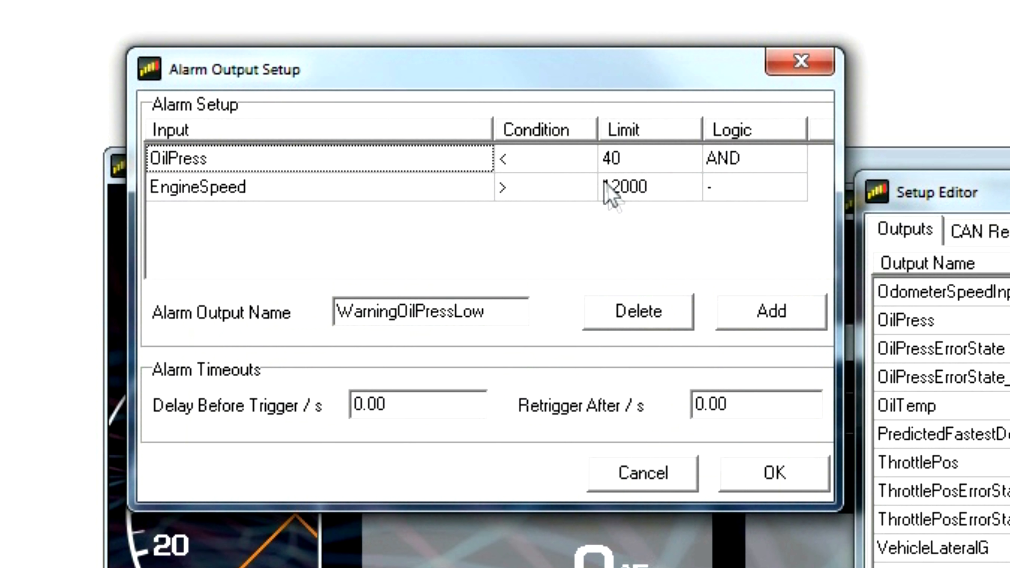
Set the WarningOilPressLow alarm limits to 15 for OilPress and 500 for EngineSpeed, then save the alarm
{"action": "left_click", "coordinate": [620, 159]}
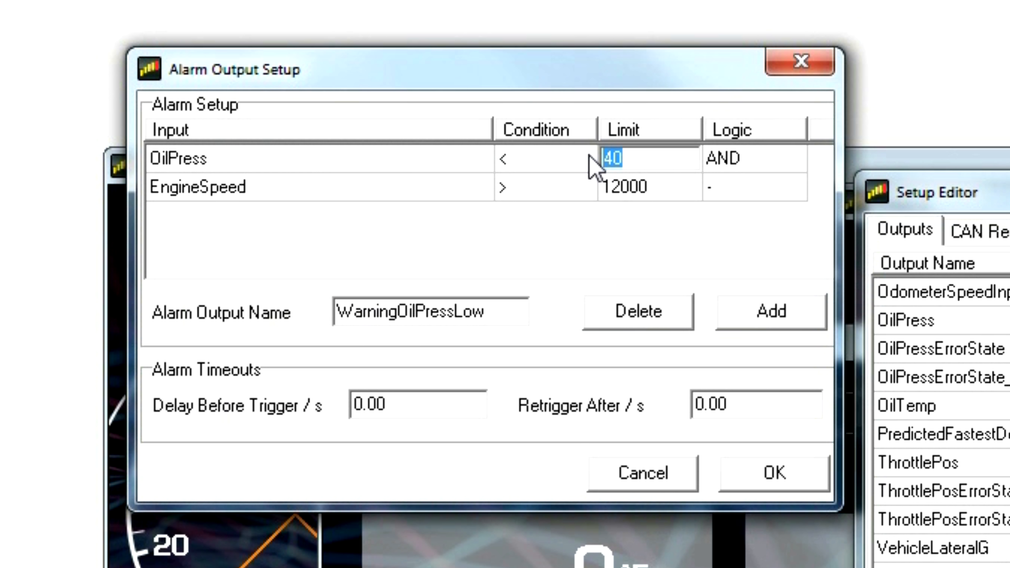
{"action": "type", "text": "20"}
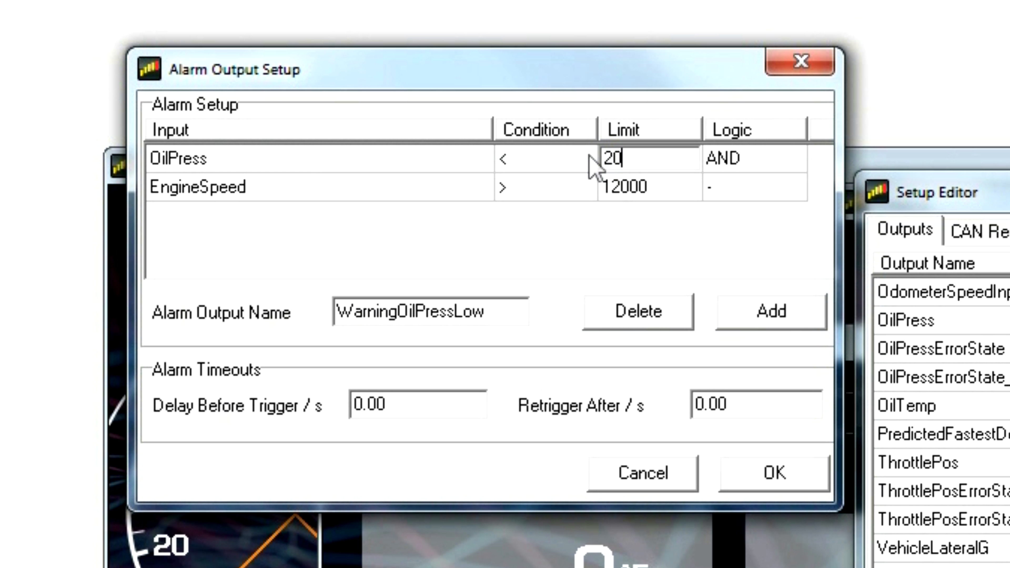
{"action": "left_click", "coordinate": [666, 187]}
{"action": "double_click", "coordinate": [634, 177]}
{"action": "type", "text": "500"}
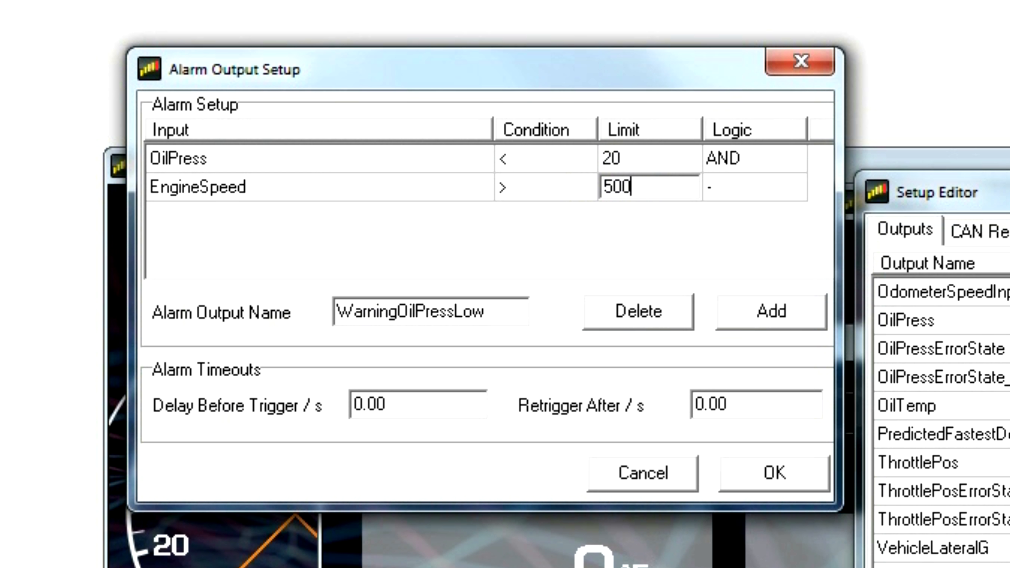
{"action": "left_click", "coordinate": [641, 164]}
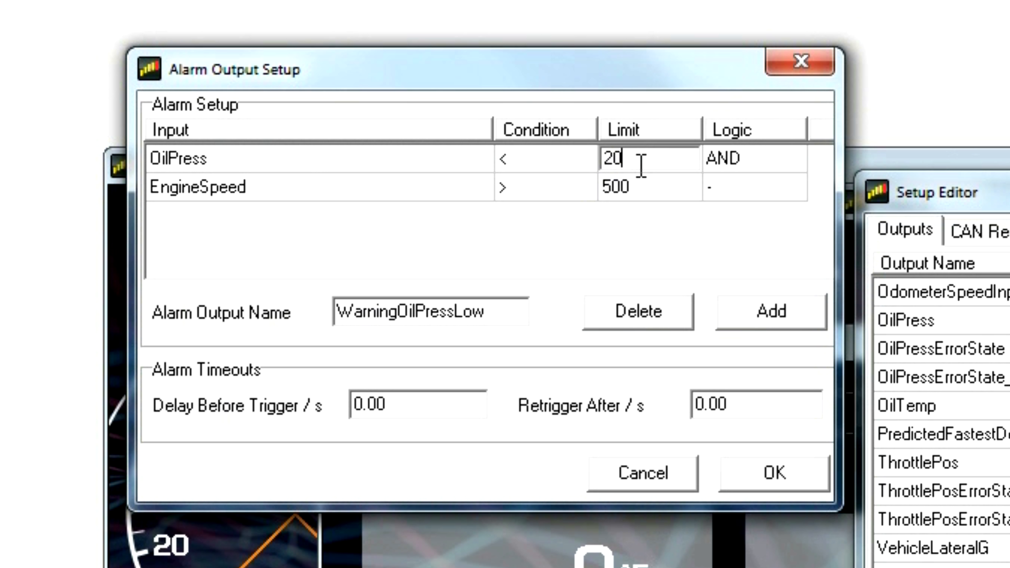
{"action": "type", "text": "15"}
{"action": "left_click", "coordinate": [754, 474]}
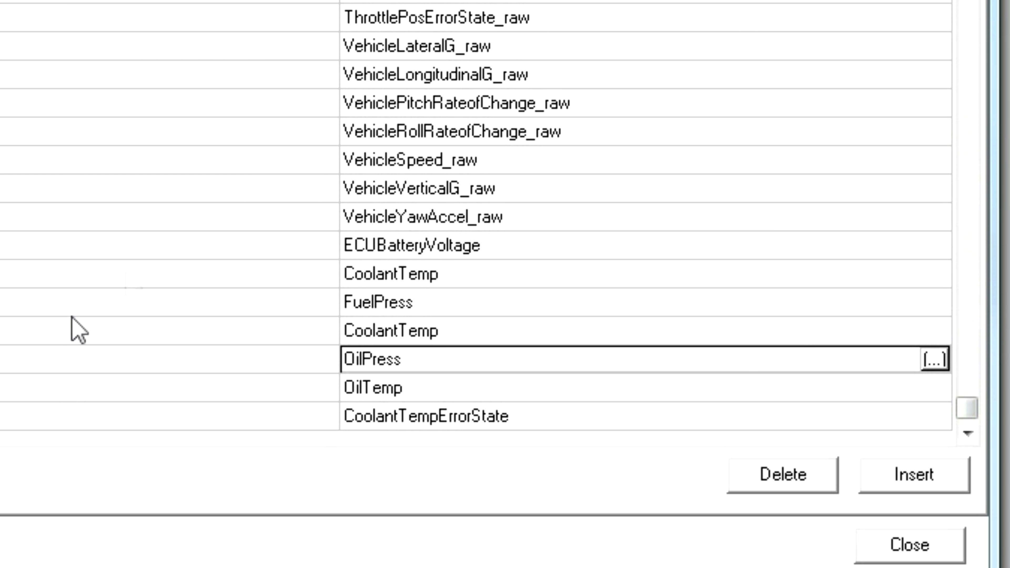
Review the alarm conditions of the WarningCoolantTempHigh output, then close its alarm setup
{"action": "left_click", "coordinate": [389, 278]}
{"action": "left_click", "coordinate": [933, 274]}
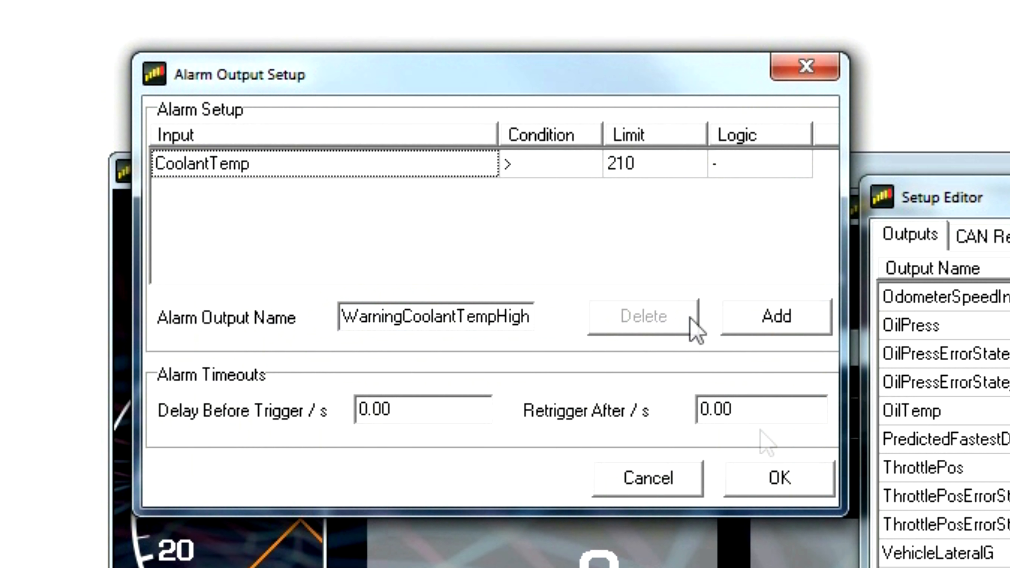
{"action": "left_click", "coordinate": [776, 479]}
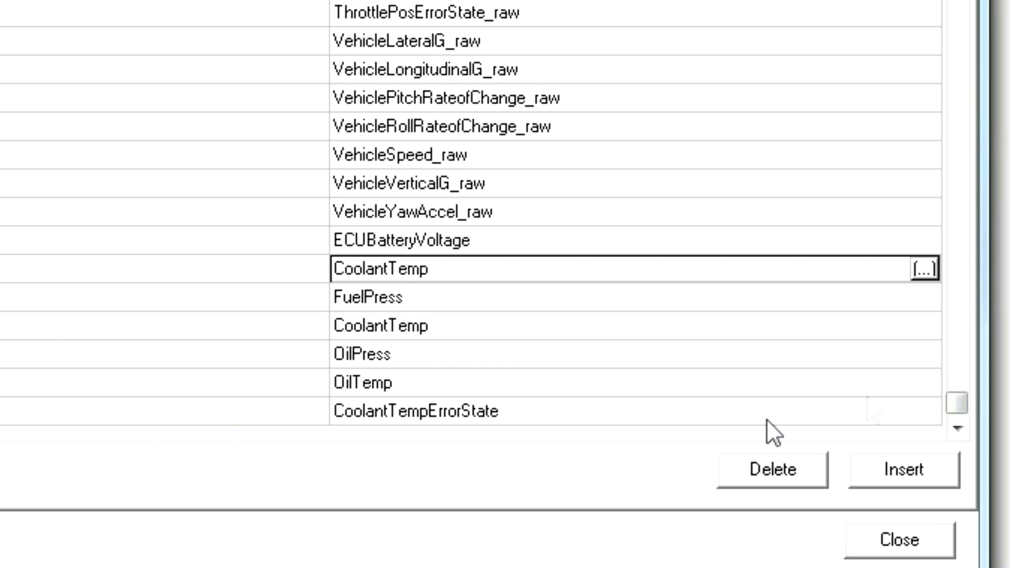
Insert a new output named WarningAirFuelLean and set its operation to Alarm
{"action": "left_click", "coordinate": [911, 470]}
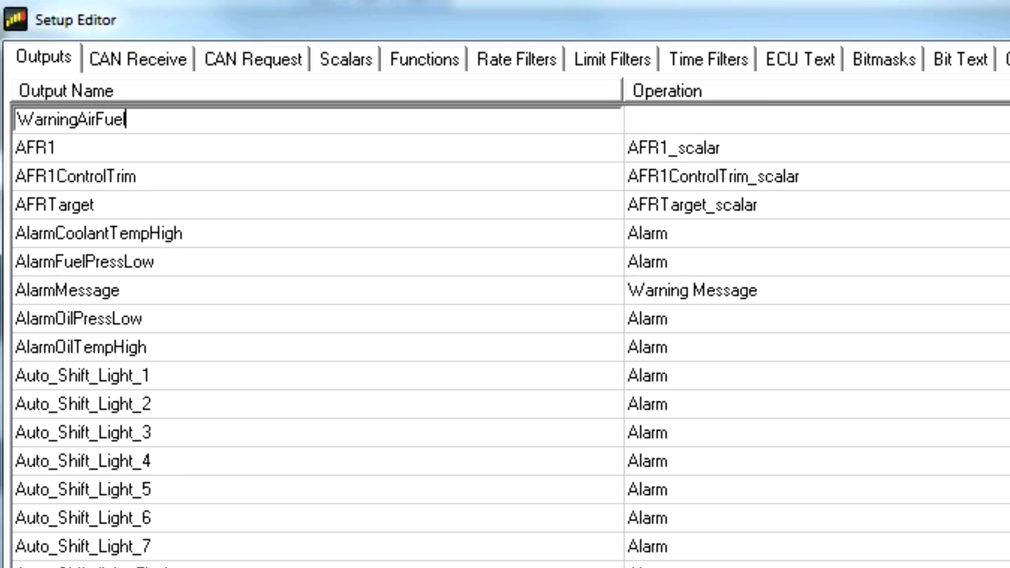
{"action": "left_click", "coordinate": [830, 122]}
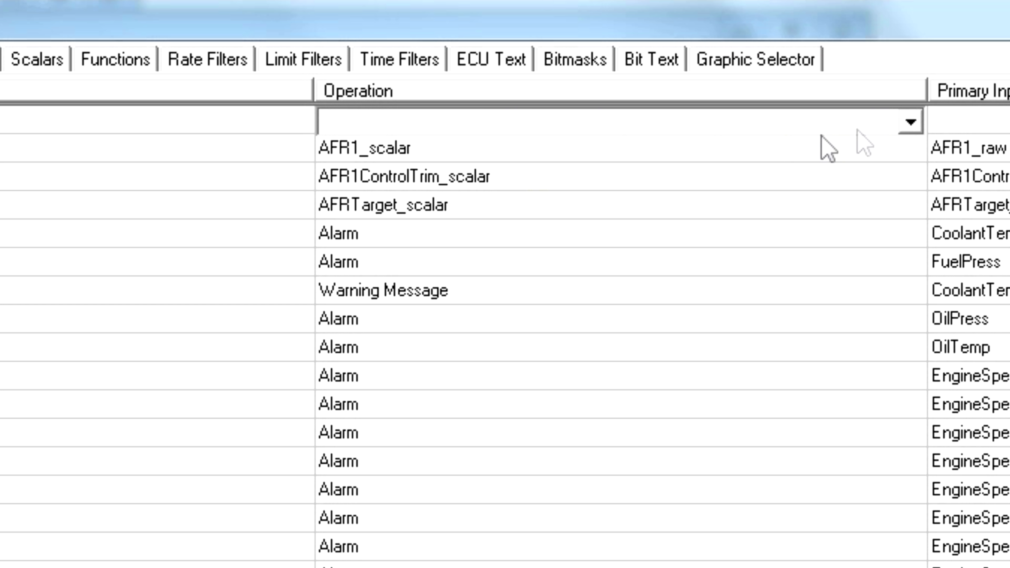
{"action": "left_click", "coordinate": [910, 122]}
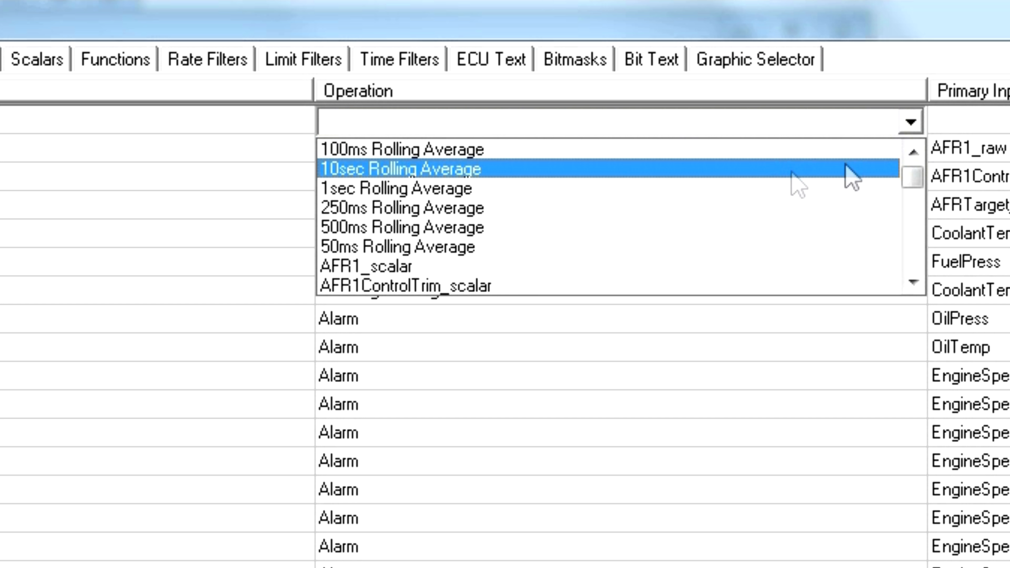
{"action": "scroll", "coordinate": [557, 247], "scroll_direction": "down", "scroll_amount": 1}
{"action": "scroll", "coordinate": [494, 262], "scroll_direction": "down", "scroll_amount": 2}
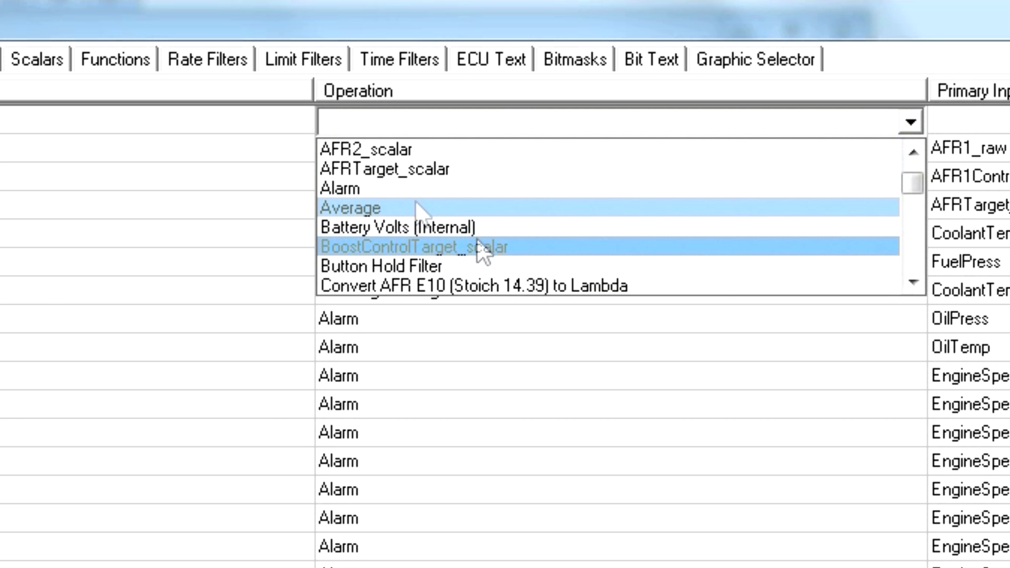
{"action": "left_click", "coordinate": [474, 194]}
Open the alarm setup of WarningAirFuelLean and define its first condition as AFR1 > 15
{"action": "left_click", "coordinate": [838, 118]}
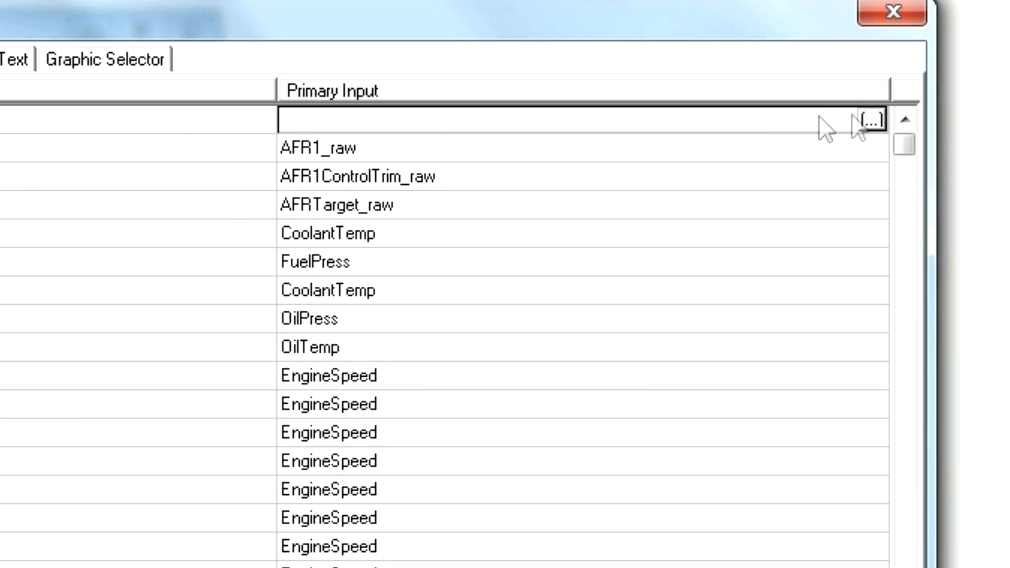
{"action": "left_click", "coordinate": [872, 118]}
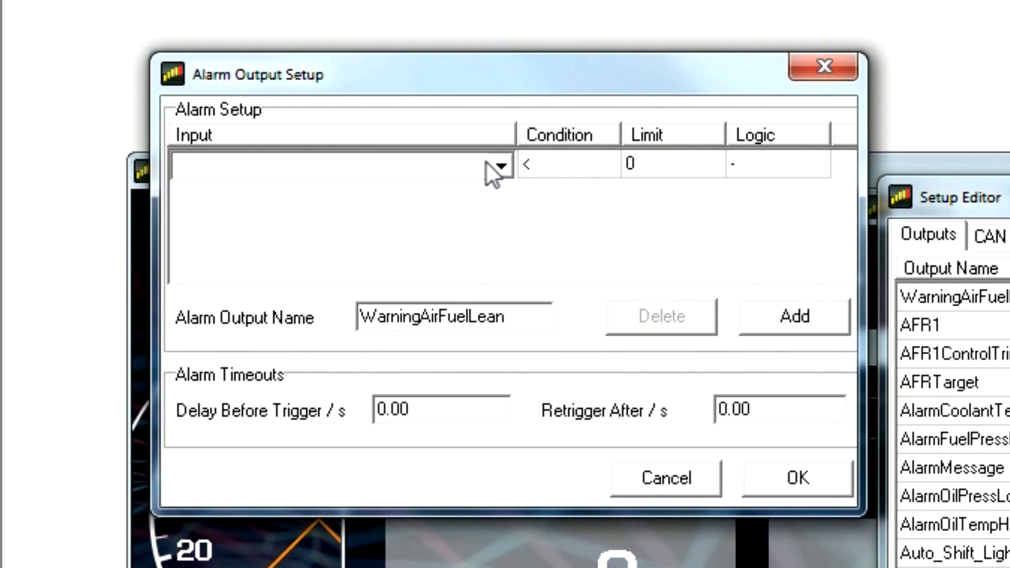
{"action": "left_click", "coordinate": [499, 167]}
{"action": "left_click", "coordinate": [356, 195]}
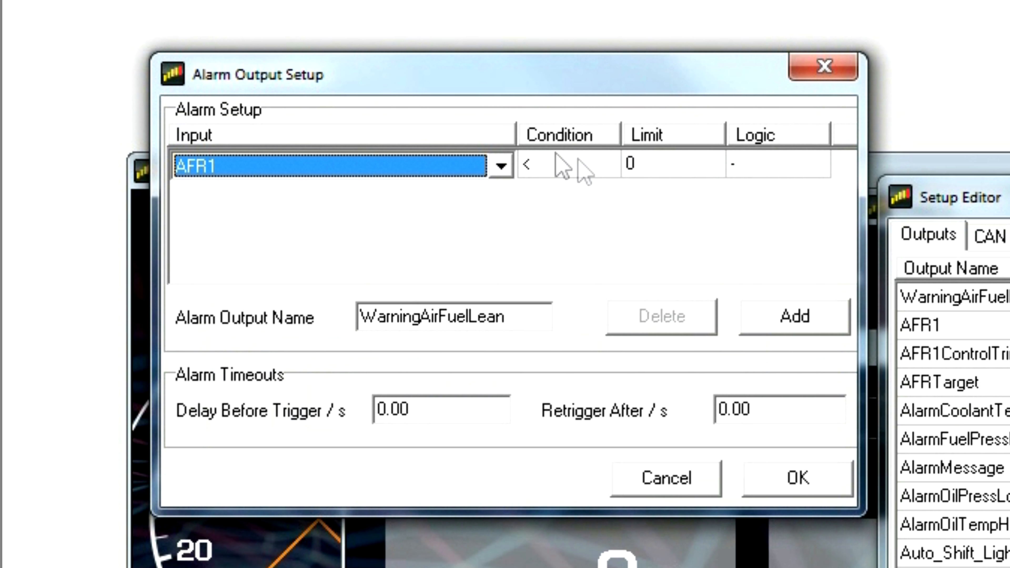
{"action": "left_click", "coordinate": [581, 167]}
{"action": "left_click", "coordinate": [605, 167]}
{"action": "left_click", "coordinate": [558, 214]}
{"action": "left_click", "coordinate": [657, 165]}
{"action": "left_click_drag", "start_coordinate": [657, 165], "coordinate": [615, 167]}
{"action": "type", "text": "15"}
Add a second condition, EngineSpeed > 500, to the WarningAirFuelLean alarm
{"action": "left_click", "coordinate": [782, 316]}
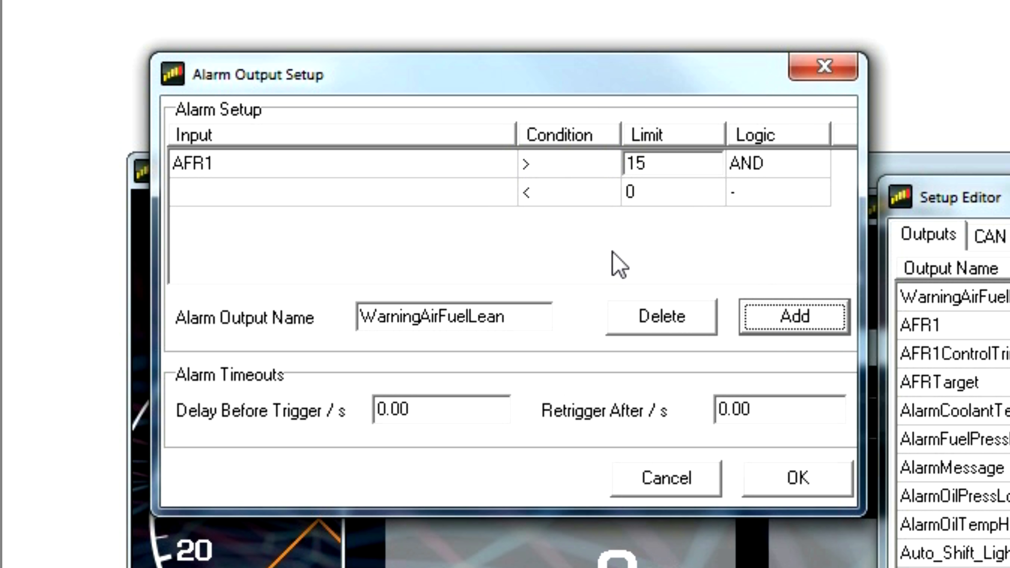
{"action": "left_click", "coordinate": [469, 197]}
{"action": "left_click", "coordinate": [500, 201]}
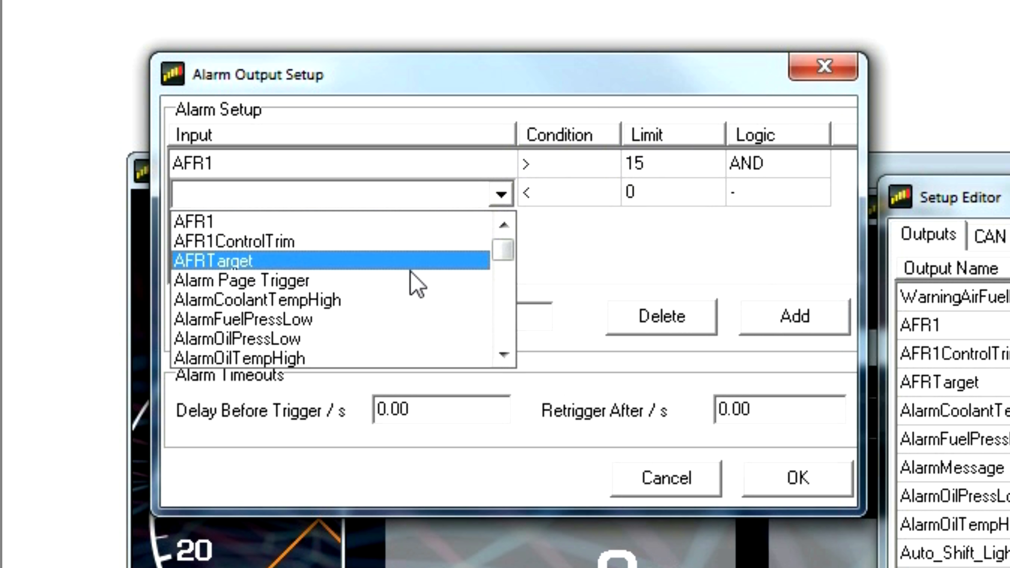
{"action": "scroll", "coordinate": [399, 303], "scroll_direction": "down", "scroll_amount": 3}
{"action": "scroll", "coordinate": [398, 302], "scroll_direction": "down", "scroll_amount": 7}
{"action": "scroll", "coordinate": [393, 301], "scroll_direction": "up", "scroll_amount": 3}
{"action": "left_click", "coordinate": [292, 340]}
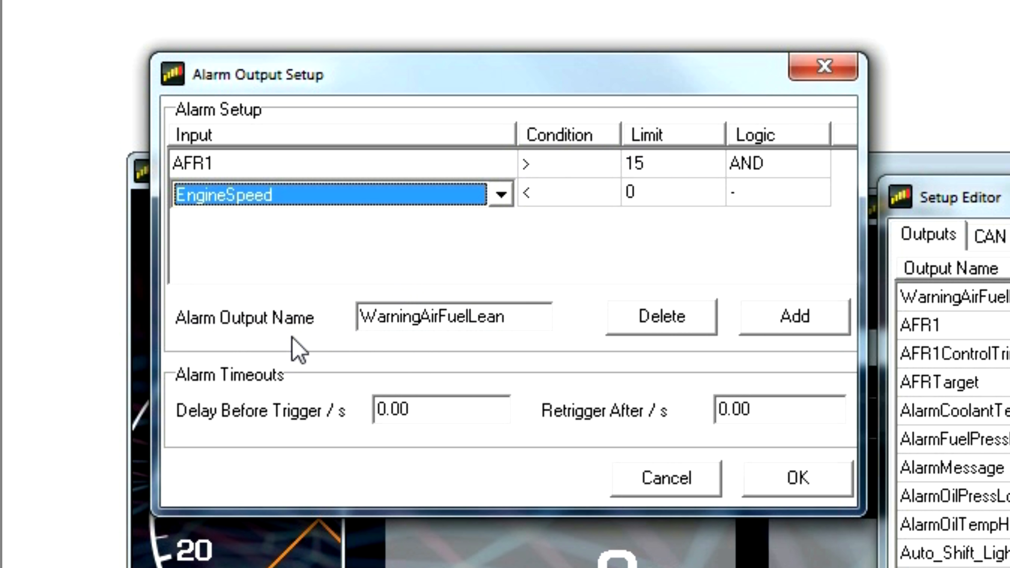
{"action": "left_click", "coordinate": [571, 194]}
{"action": "left_click", "coordinate": [571, 193]}
{"action": "left_click", "coordinate": [575, 242]}
{"action": "left_click", "coordinate": [671, 194]}
{"action": "type", "text": "500"}
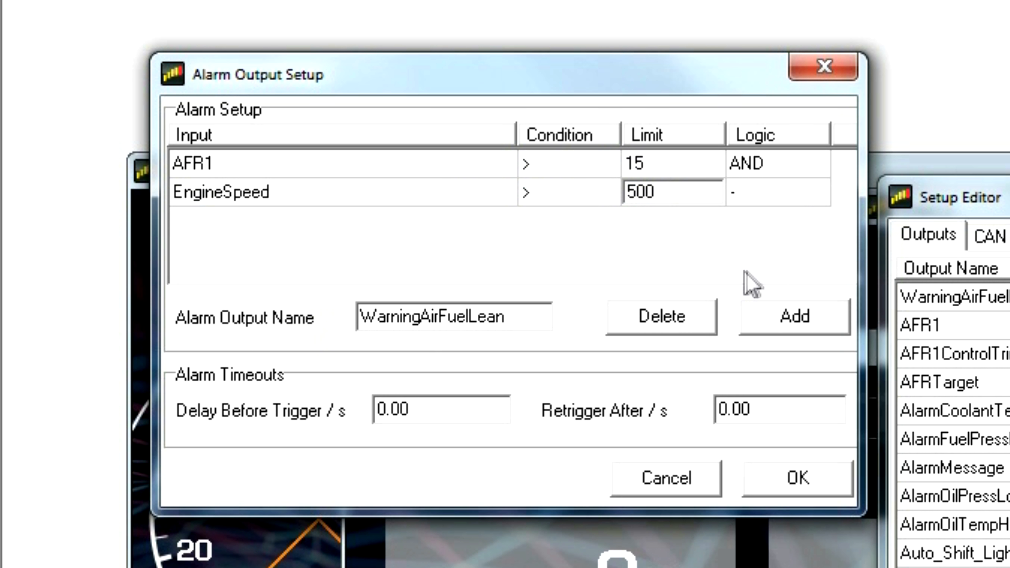
Add a third condition to the WarningAirFuelLean alarm with ThrottlePos as its input
{"action": "left_click", "coordinate": [815, 326]}
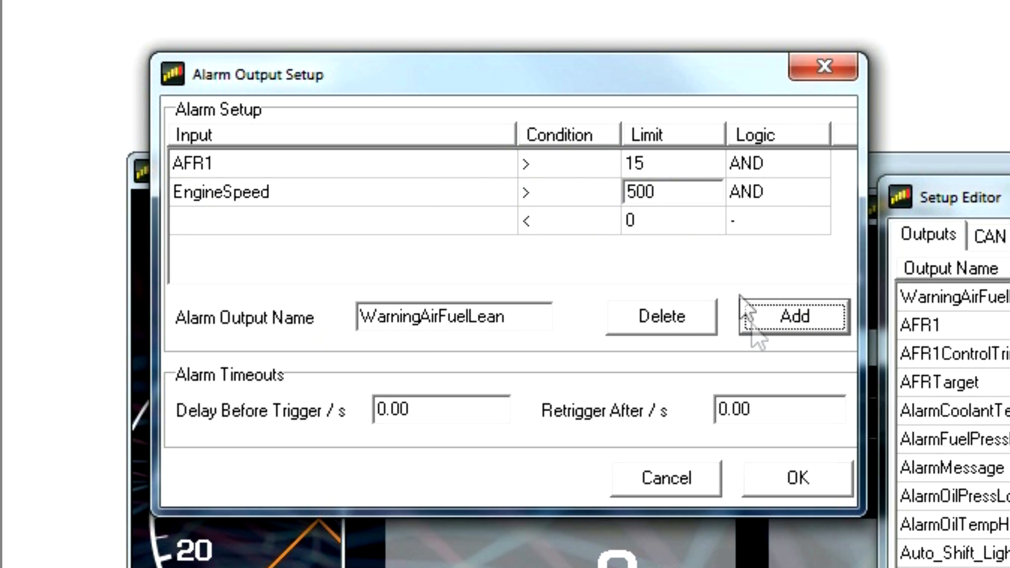
{"action": "left_click", "coordinate": [475, 227]}
{"action": "left_click", "coordinate": [500, 222]}
{"action": "left_click_drag", "start_coordinate": [504, 282], "coordinate": [514, 347]}
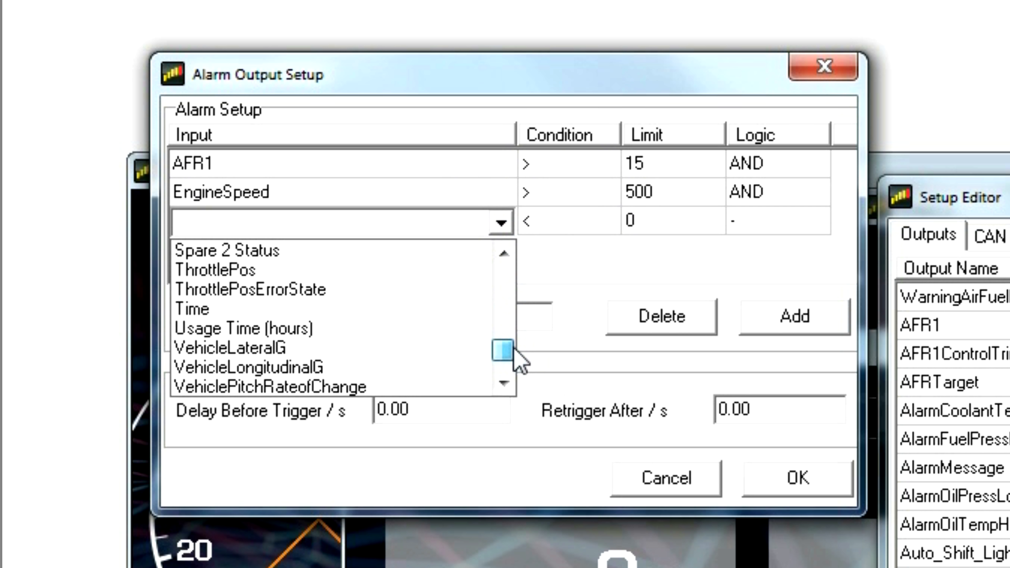
{"action": "left_click", "coordinate": [323, 273]}
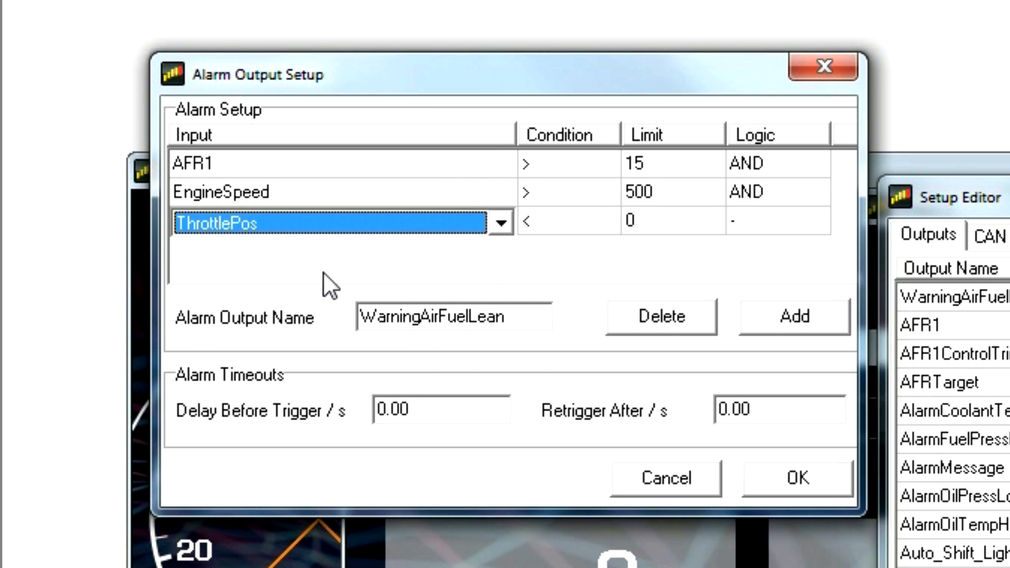
Set the ThrottlePos condition to > 40, then accept the alarm setup and close the Setup Editor
{"action": "left_click", "coordinate": [529, 229]}
{"action": "left_click", "coordinate": [602, 223]}
{"action": "left_click", "coordinate": [547, 267]}
{"action": "left_click", "coordinate": [651, 223]}
{"action": "left_click_drag", "start_coordinate": [651, 223], "coordinate": [604, 221]}
{"action": "type", "text": "4"}
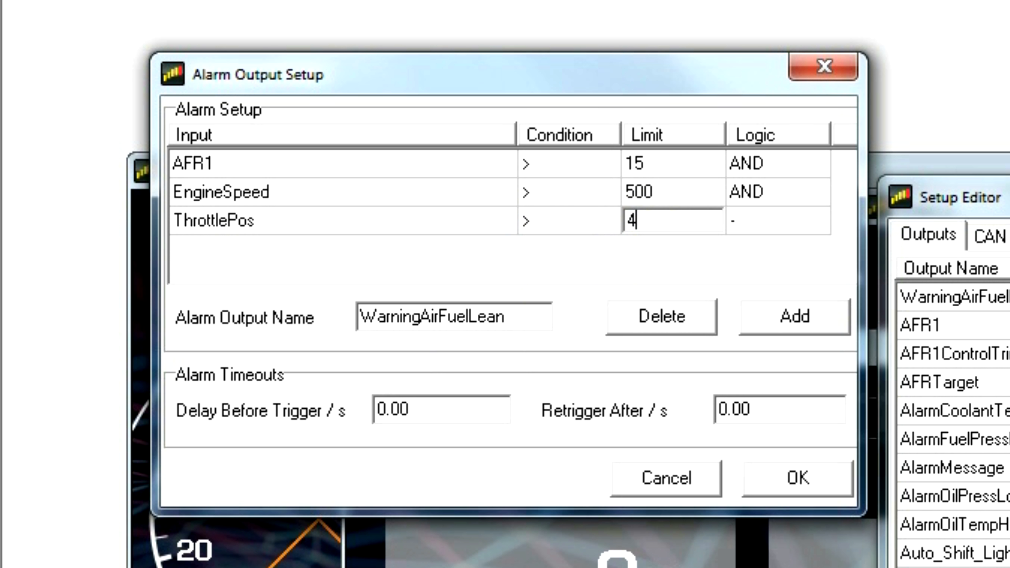
{"action": "type", "text": "0"}
{"action": "left_click", "coordinate": [797, 479]}
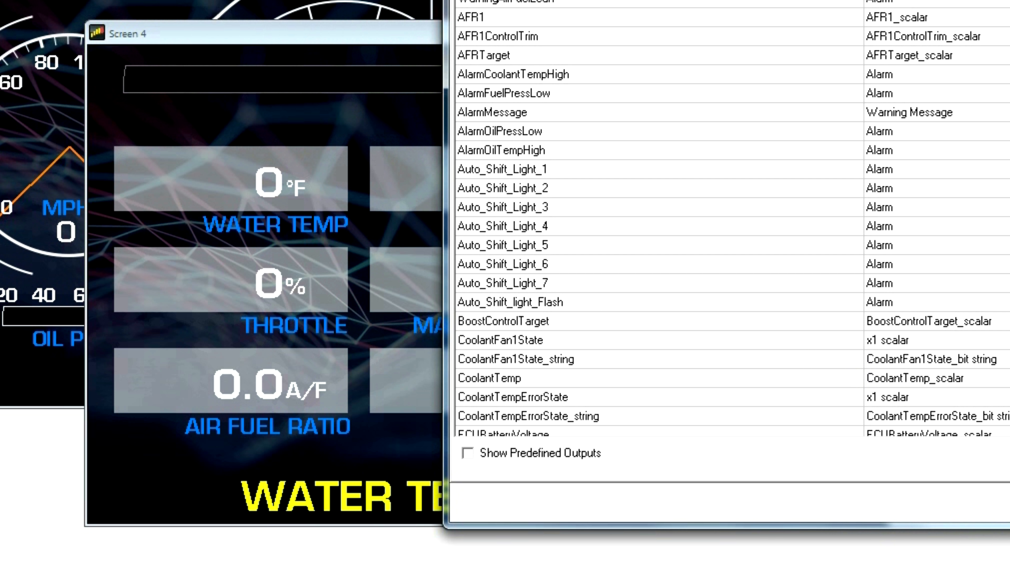
{"action": "left_click", "coordinate": [1006, 503]}
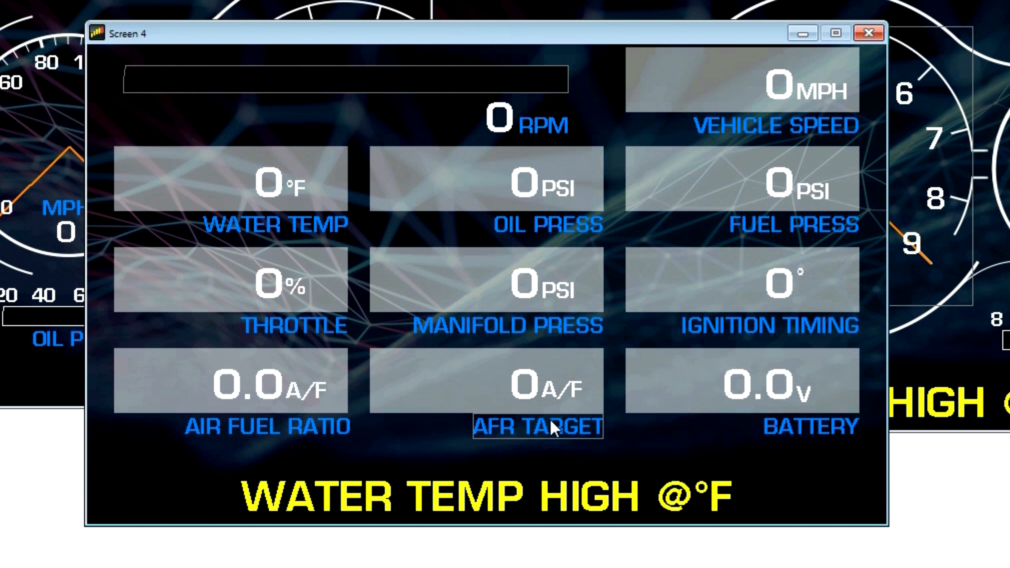
Turn on Warning mode for the OilPress value on Screen 4, triggered by the secondary alarm output WarningOilPressLow
{"action": "double_click", "coordinate": [527, 189]}
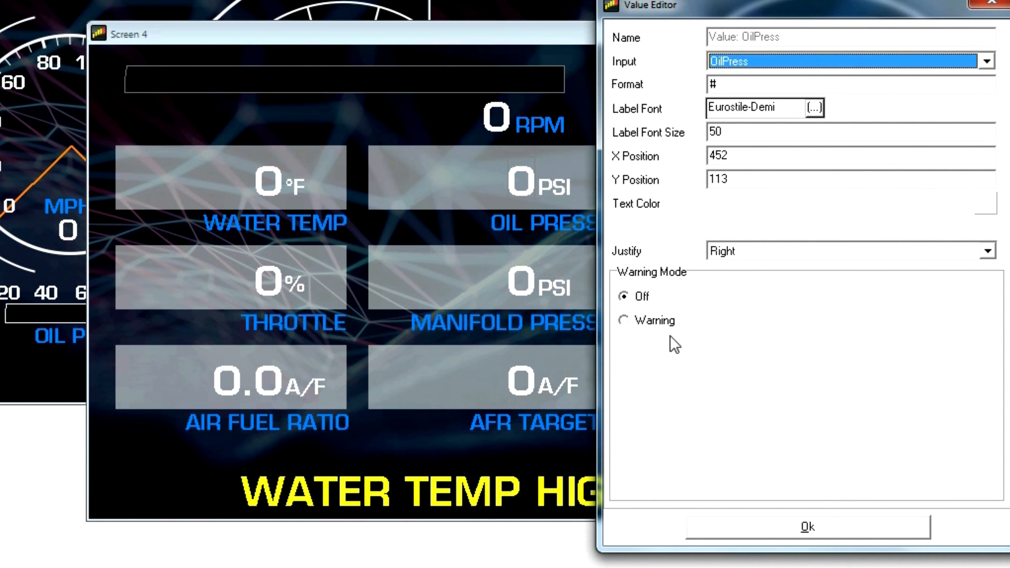
{"action": "left_click", "coordinate": [644, 324]}
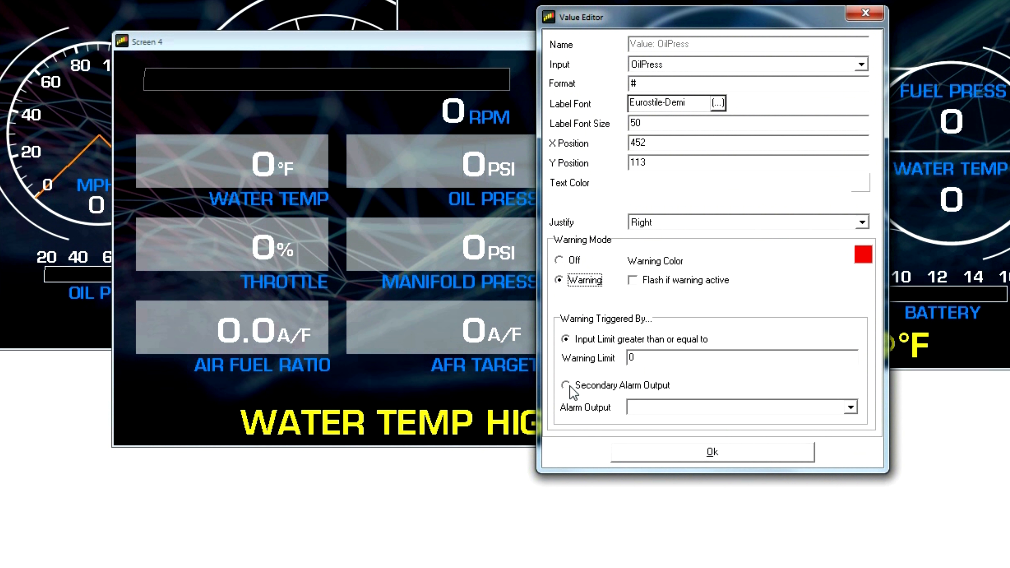
{"action": "left_click", "coordinate": [565, 385]}
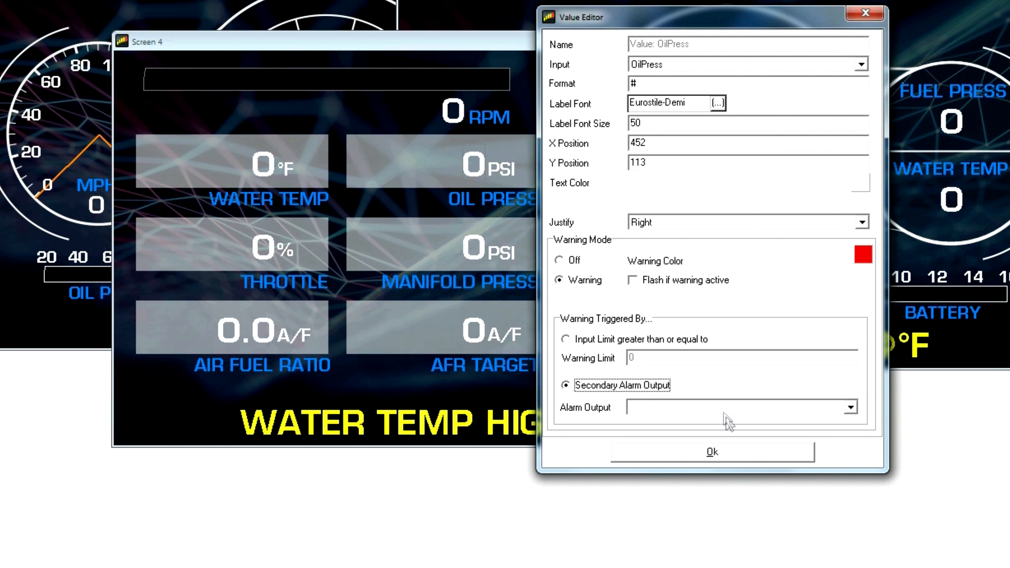
{"action": "left_click", "coordinate": [849, 406]}
{"action": "scroll", "coordinate": [843, 459], "scroll_direction": "down", "scroll_amount": 15}
{"action": "scroll", "coordinate": [843, 459], "scroll_direction": "down", "scroll_amount": 15}
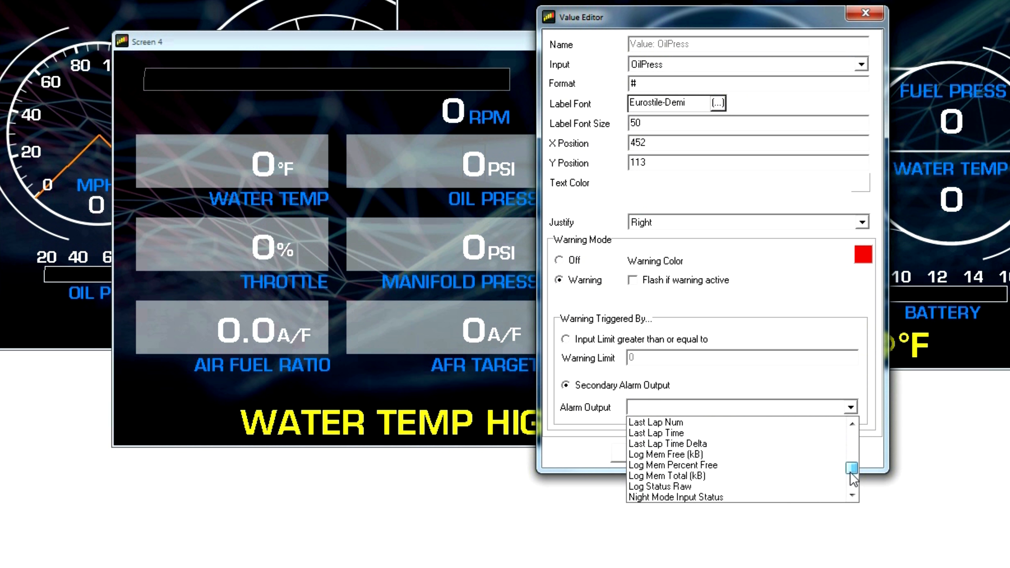
{"action": "left_click", "coordinate": [720, 475]}
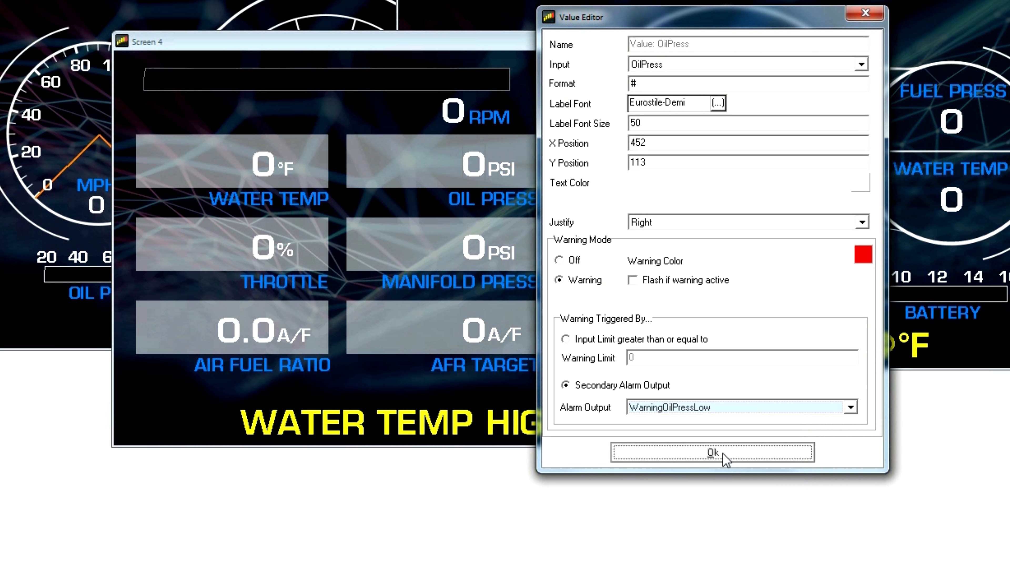
{"action": "left_click", "coordinate": [722, 454]}
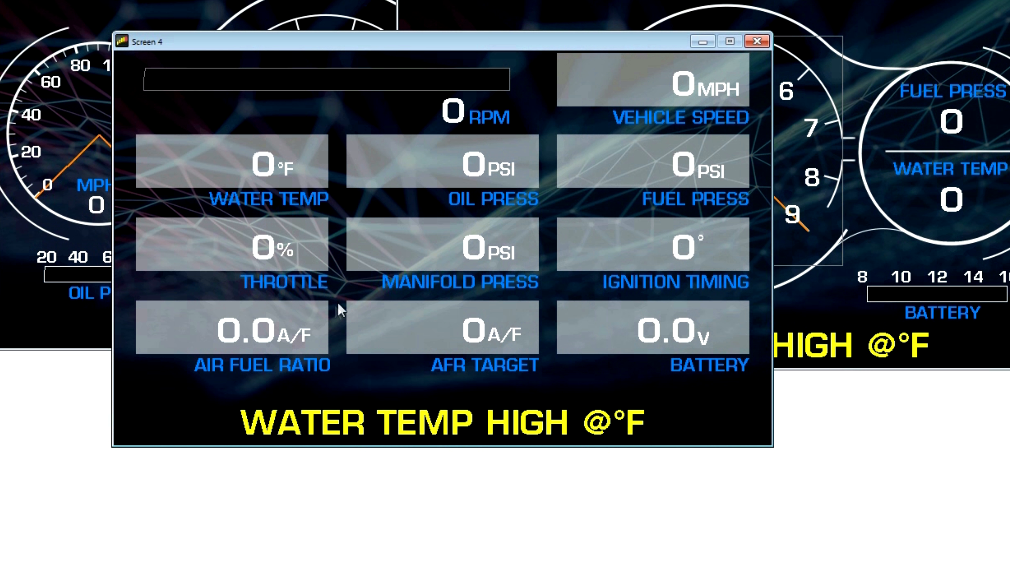
Turn on Warning mode for the CoolantTemp value on Screen 4, triggered by the secondary alarm output WarningCoolantTempHigh
{"action": "double_click", "coordinate": [265, 169]}
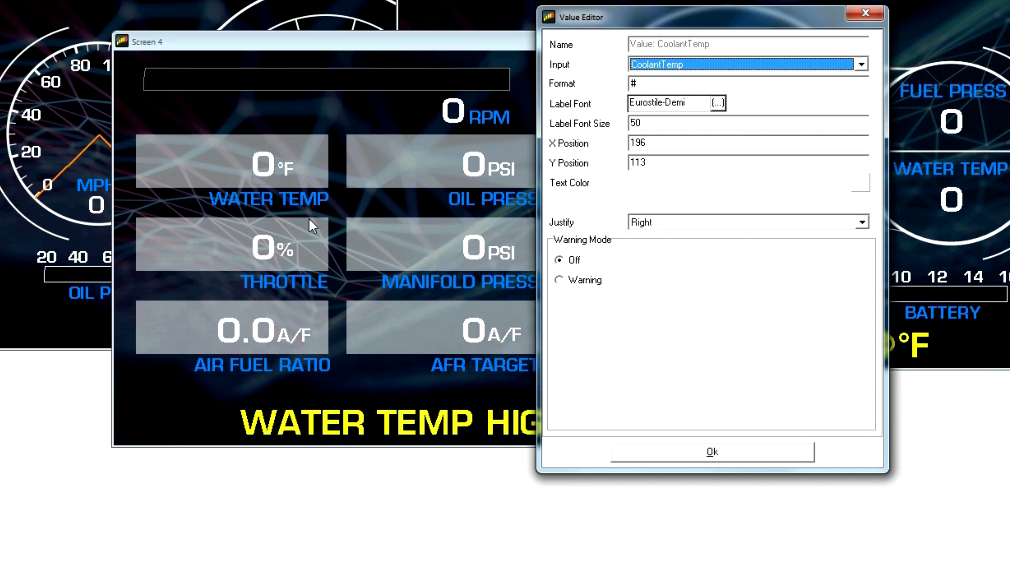
{"action": "left_click", "coordinate": [560, 280]}
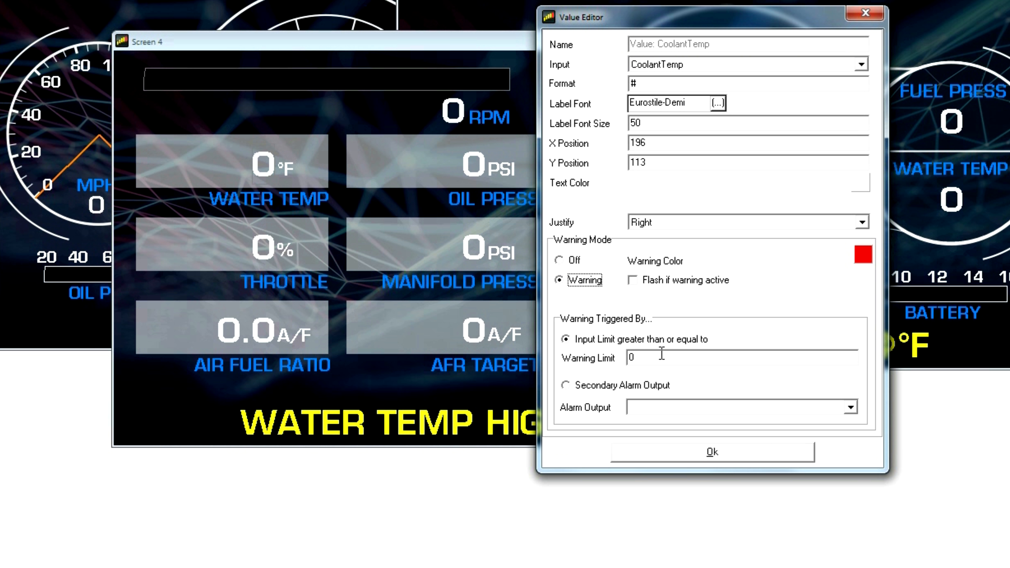
{"action": "left_click", "coordinate": [565, 385]}
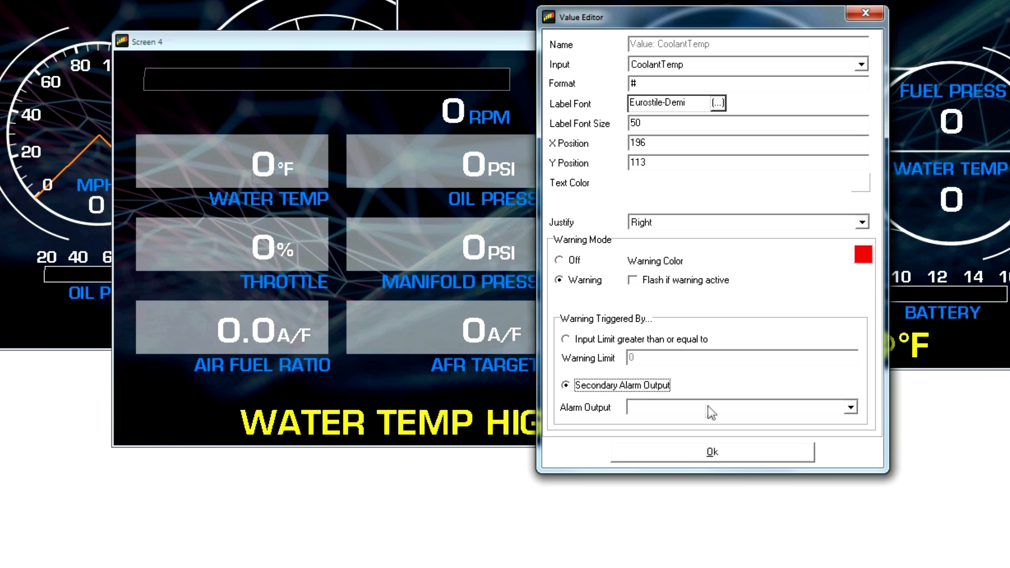
{"action": "left_click", "coordinate": [710, 408]}
{"action": "left_click_drag", "start_coordinate": [851, 438], "coordinate": [809, 494]}
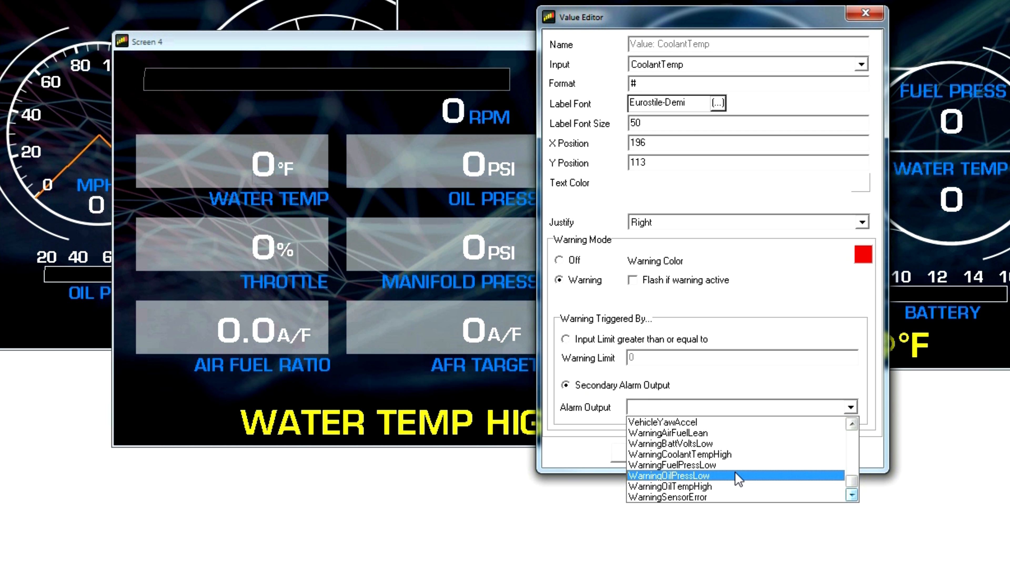
{"action": "left_click", "coordinate": [722, 454]}
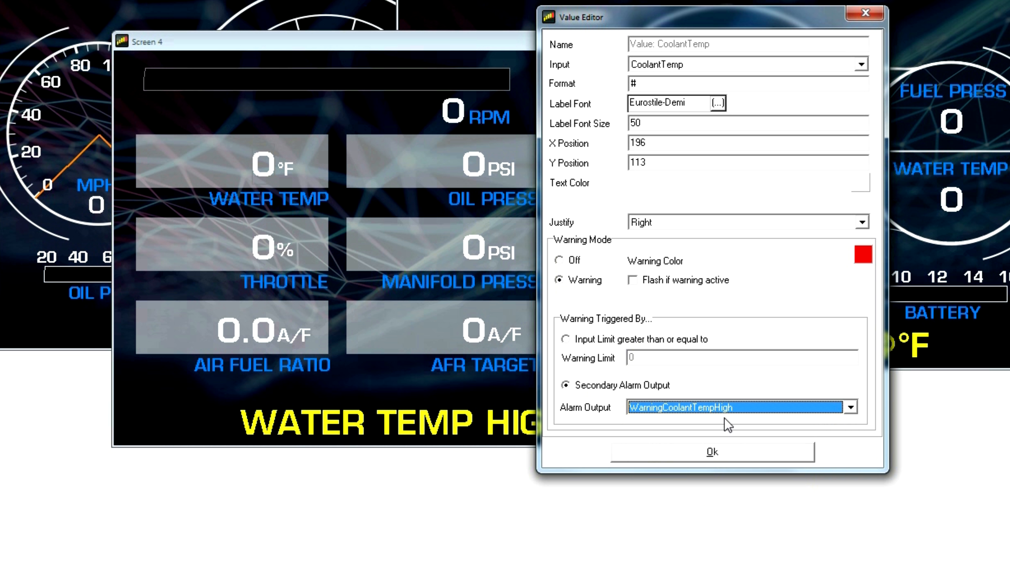
{"action": "left_click", "coordinate": [712, 453]}
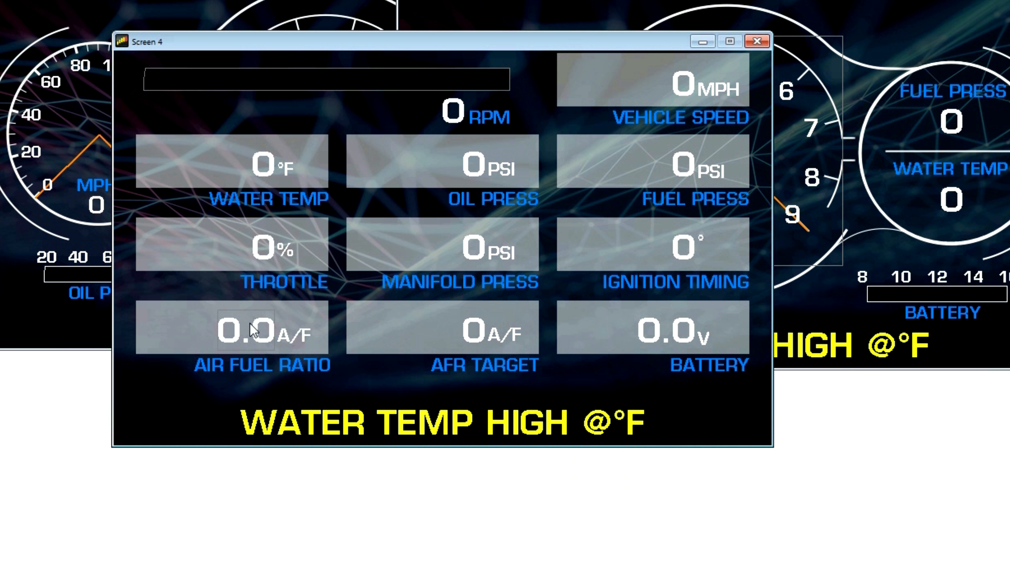
Turn on Warning mode for the air fuel ratio value on Screen 4, triggered by the secondary alarm output WarningAirFuelLean
{"action": "double_click", "coordinate": [253, 330]}
{"action": "left_click", "coordinate": [579, 277]}
{"action": "left_click", "coordinate": [672, 407]}
{"action": "left_click", "coordinate": [574, 390]}
{"action": "left_click", "coordinate": [574, 387]}
{"action": "left_click", "coordinate": [789, 413]}
{"action": "scroll", "coordinate": [850, 428], "scroll_direction": "down", "scroll_amount": 5}
{"action": "left_click", "coordinate": [700, 432]}
{"action": "left_click", "coordinate": [713, 454]}
Rearrange the screen windows so that Screen 1 and Screen 2 sit side by side without overlapping
{"action": "left_click_drag", "start_coordinate": [590, 48], "coordinate": [902, 132]}
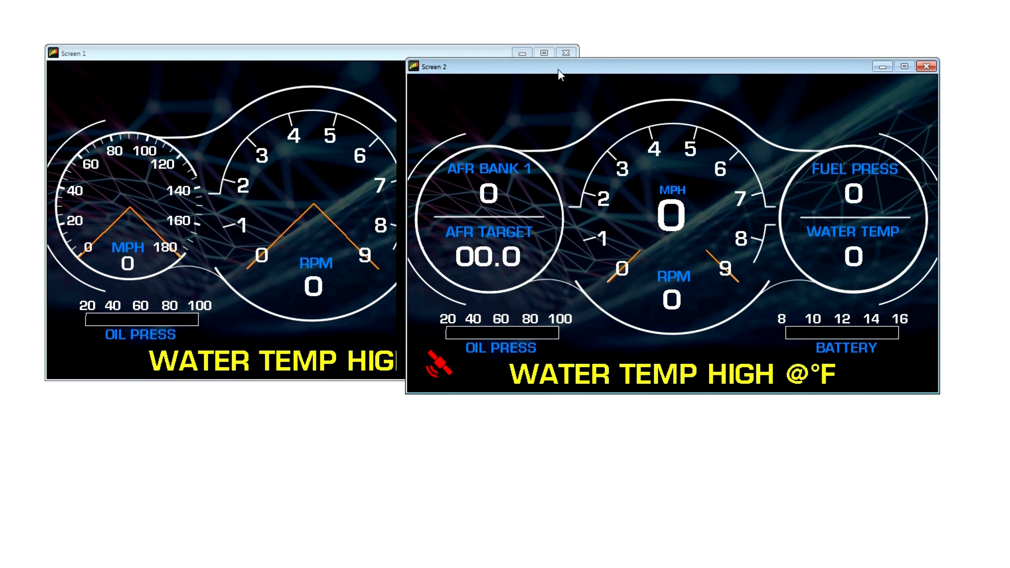
{"action": "left_click_drag", "start_coordinate": [559, 75], "coordinate": [703, 70]}
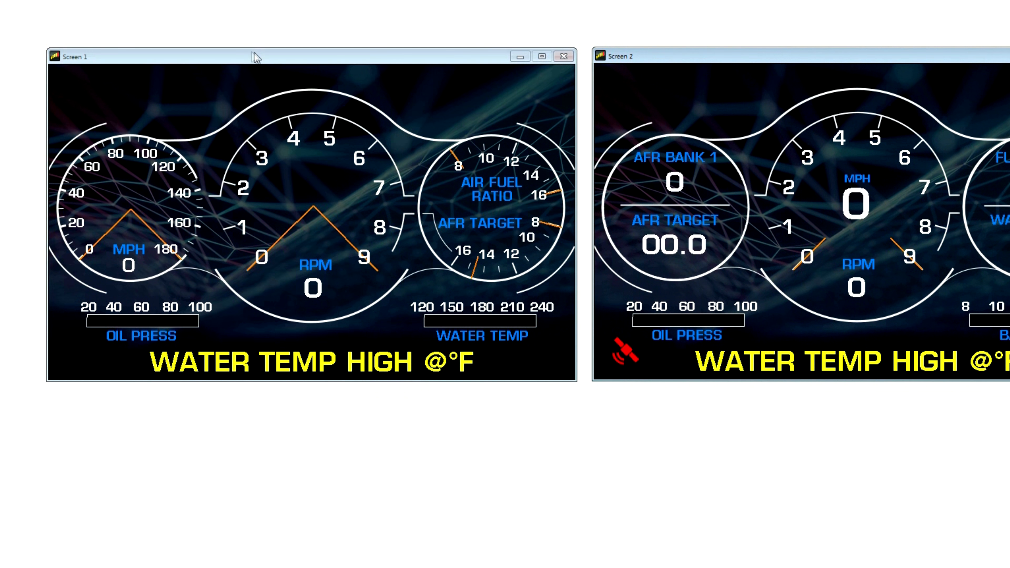
{"action": "left_click_drag", "start_coordinate": [255, 56], "coordinate": [222, 20]}
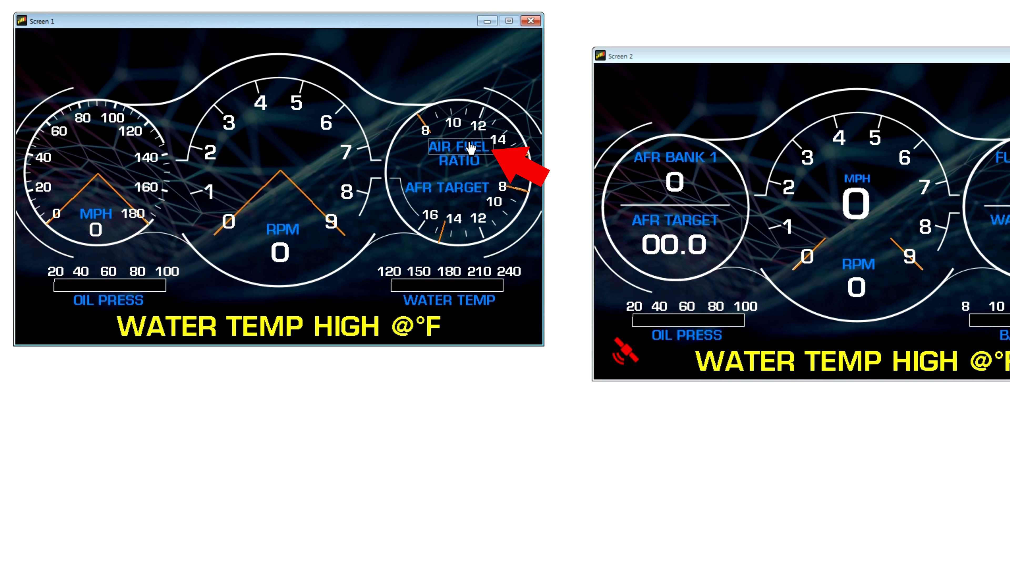
Set the OIL PRESS label on Screen 1 to a flashing Warning colour mode triggered by WarningOilPressLow
{"action": "double_click", "coordinate": [103, 304]}
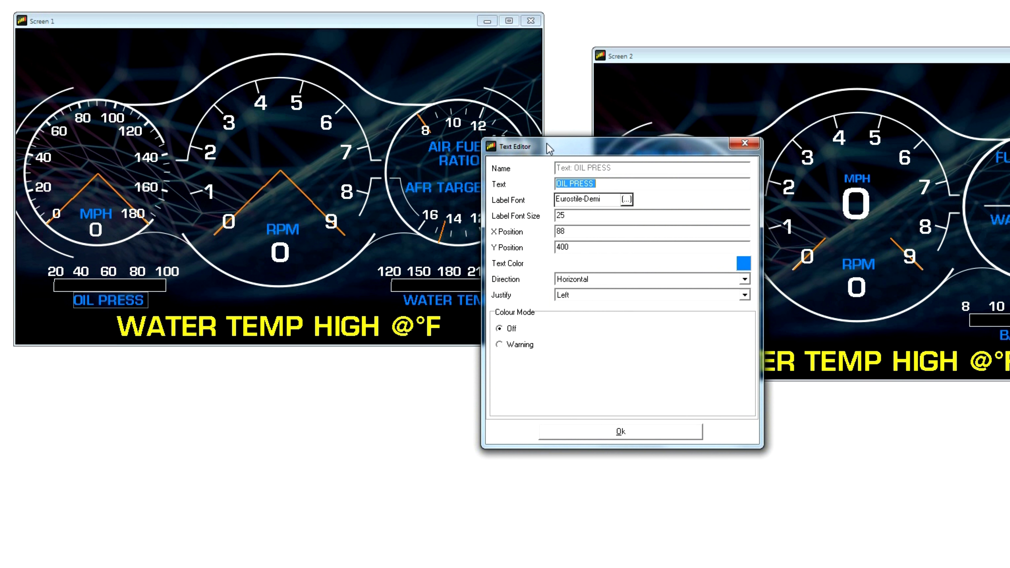
{"action": "left_click_drag", "start_coordinate": [549, 149], "coordinate": [423, 142]}
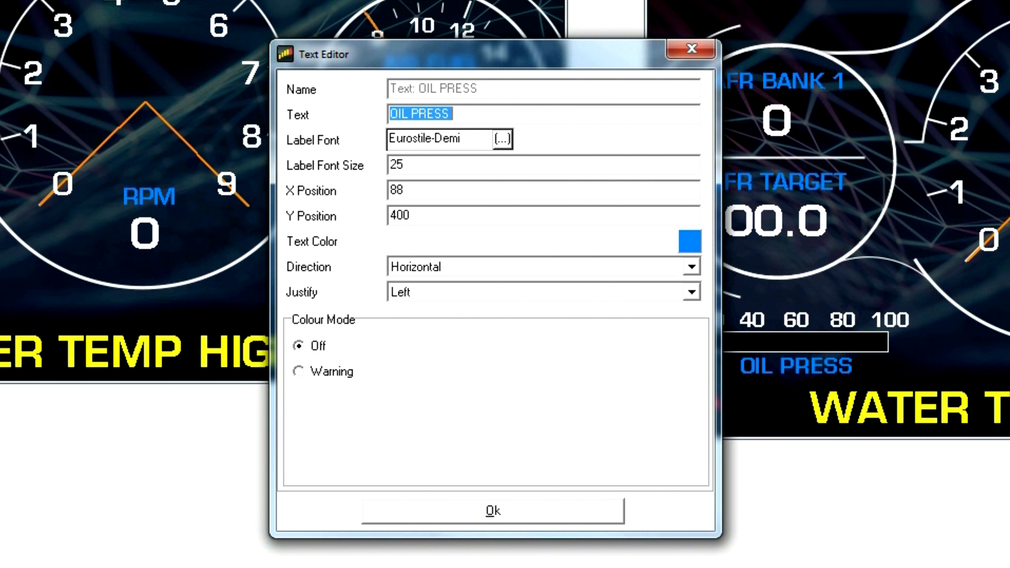
{"action": "left_click", "coordinate": [298, 371]}
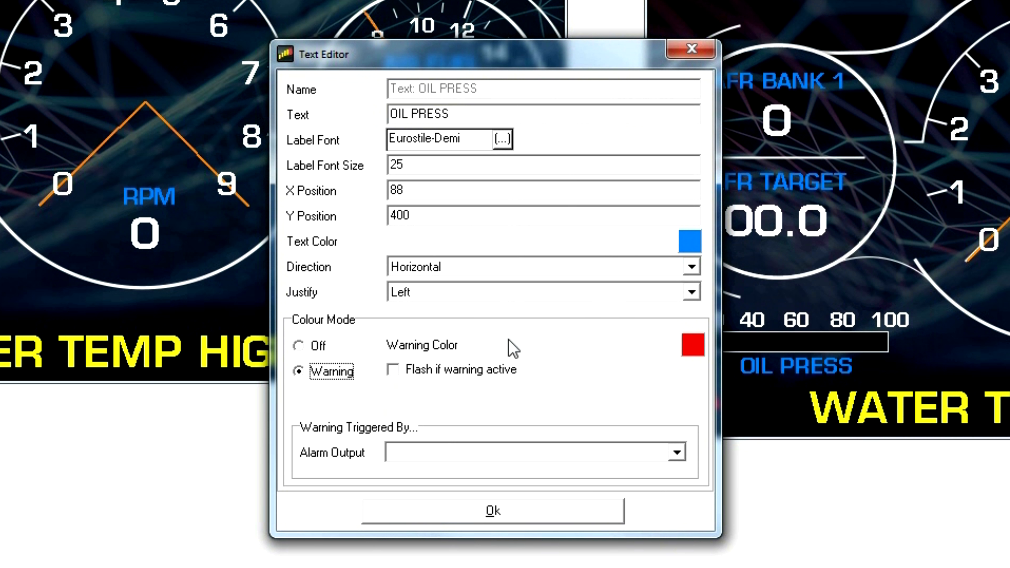
{"action": "left_click", "coordinate": [393, 371]}
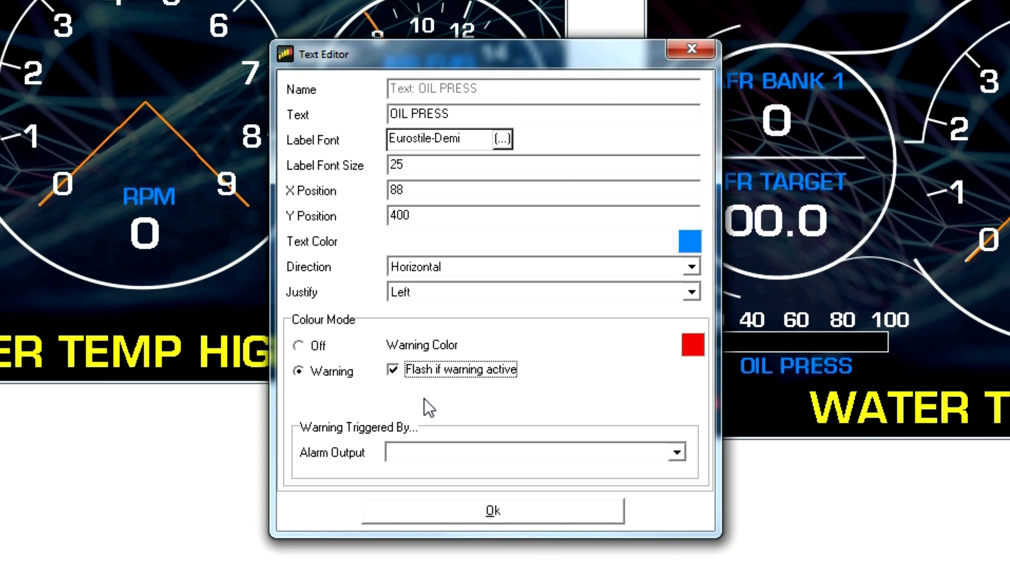
{"action": "left_click", "coordinate": [428, 451]}
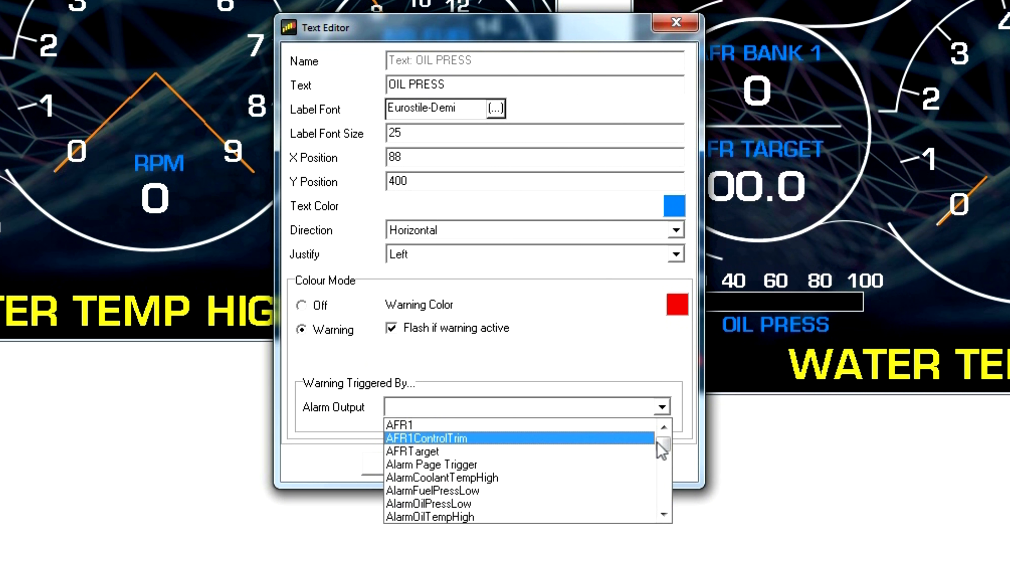
{"action": "left_click_drag", "start_coordinate": [661, 451], "coordinate": [666, 513]}
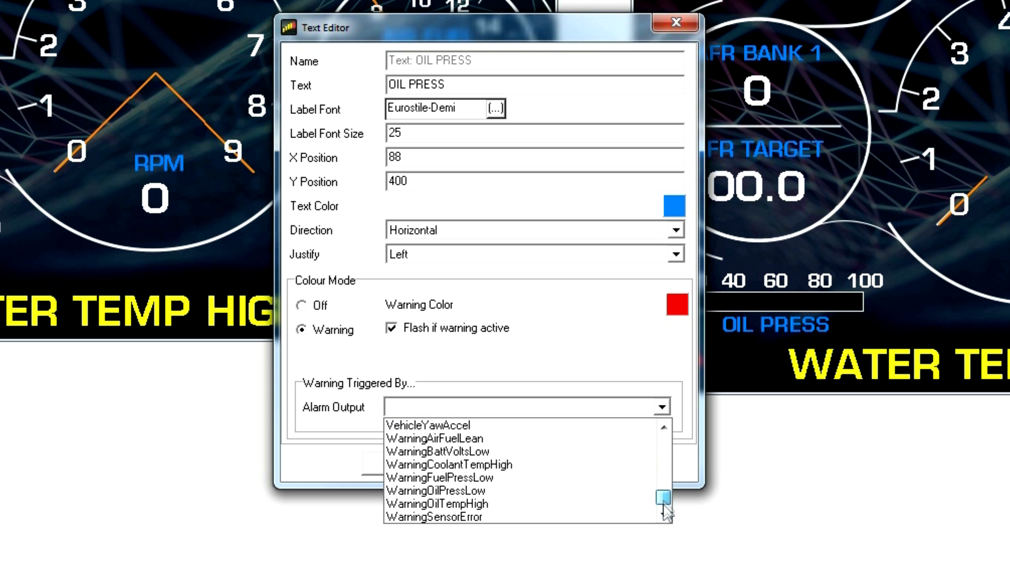
{"action": "left_click", "coordinate": [497, 491]}
{"action": "left_click", "coordinate": [505, 467]}
Set the WATER TEMP label on Screen 1 to a flashing Warning colour mode triggered by WarningCoolantTempHigh
{"action": "double_click", "coordinate": [391, 274]}
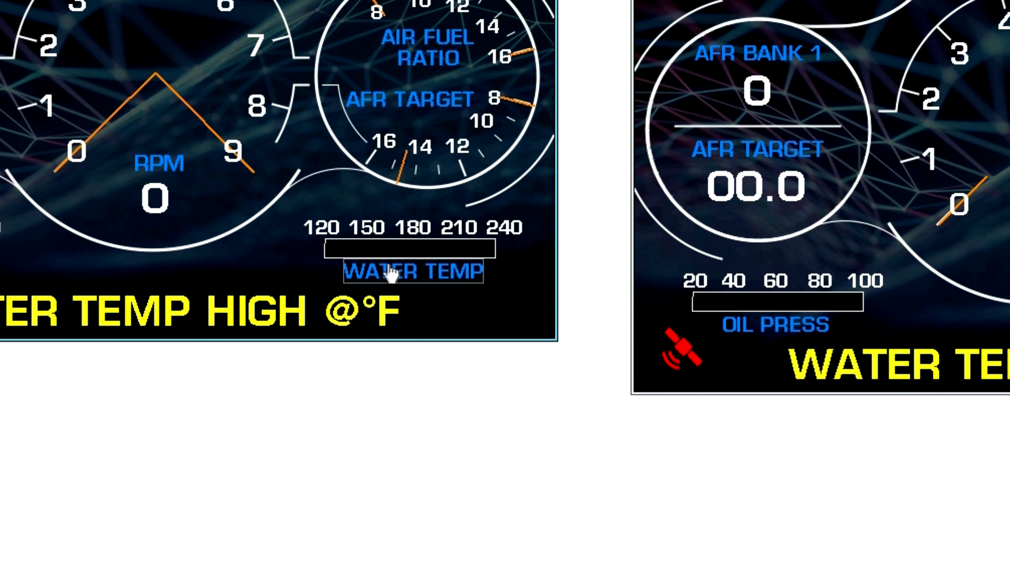
{"action": "left_click", "coordinate": [497, 341]}
{"action": "left_click", "coordinate": [600, 337]}
{"action": "left_click", "coordinate": [849, 416]}
{"action": "left_click_drag", "start_coordinate": [851, 456], "coordinate": [851, 519]}
{"action": "left_click", "coordinate": [680, 475]}
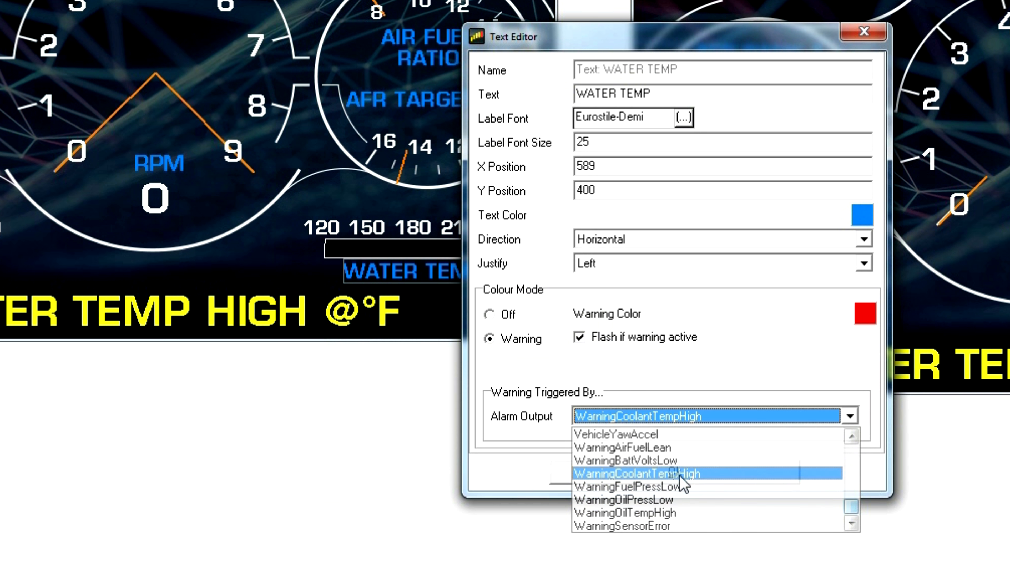
{"action": "left_click", "coordinate": [573, 475]}
Set the AIR FUEL label on Screen 1 to a flashing Warning colour mode triggered by WarningAirFuelLean
{"action": "double_click", "coordinate": [428, 35]}
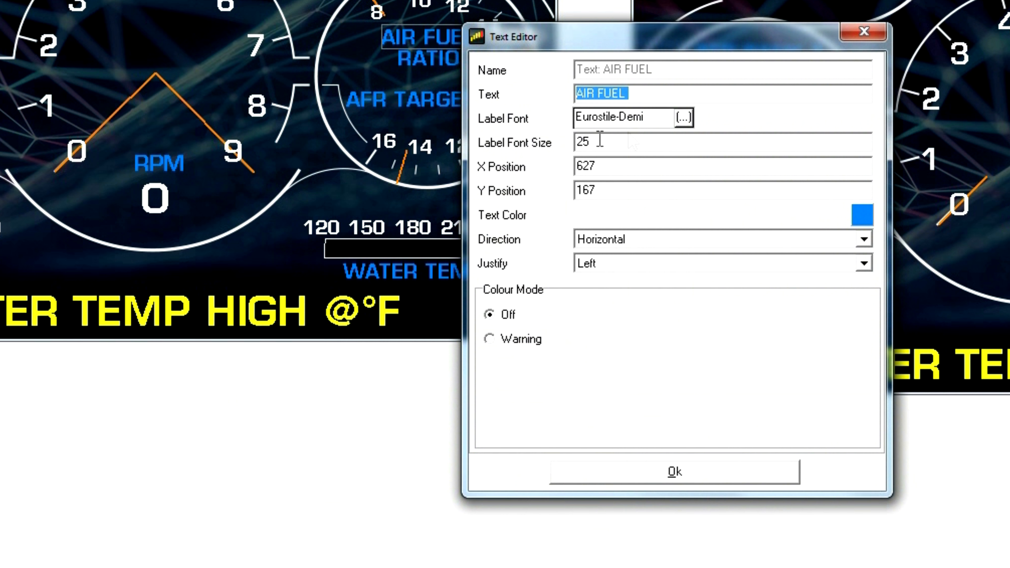
{"action": "left_click", "coordinate": [490, 340]}
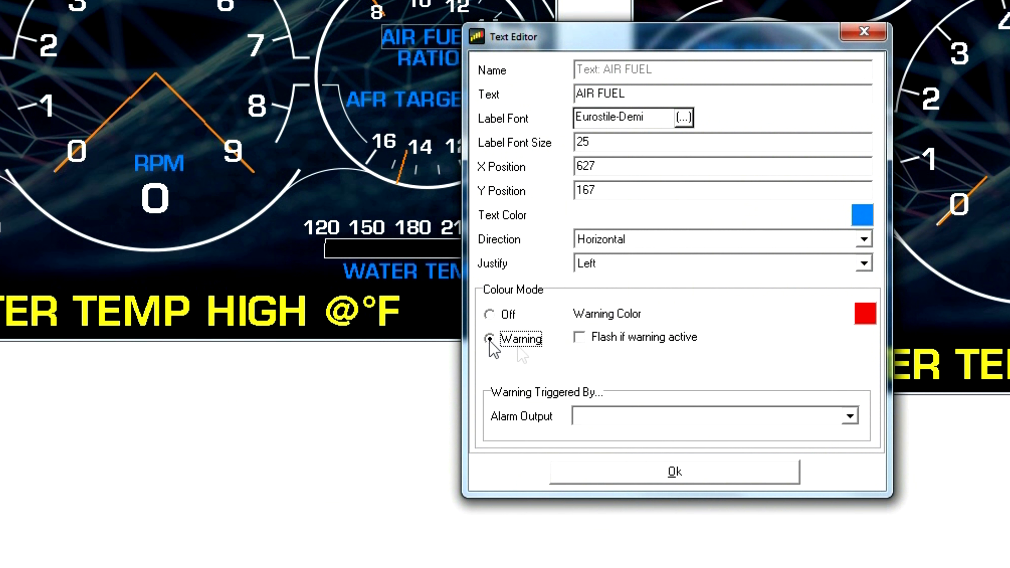
{"action": "left_click", "coordinate": [579, 337]}
{"action": "left_click", "coordinate": [731, 416]}
{"action": "scroll", "coordinate": [835, 497], "scroll_direction": "down", "scroll_amount": 5}
{"action": "left_click", "coordinate": [669, 450]}
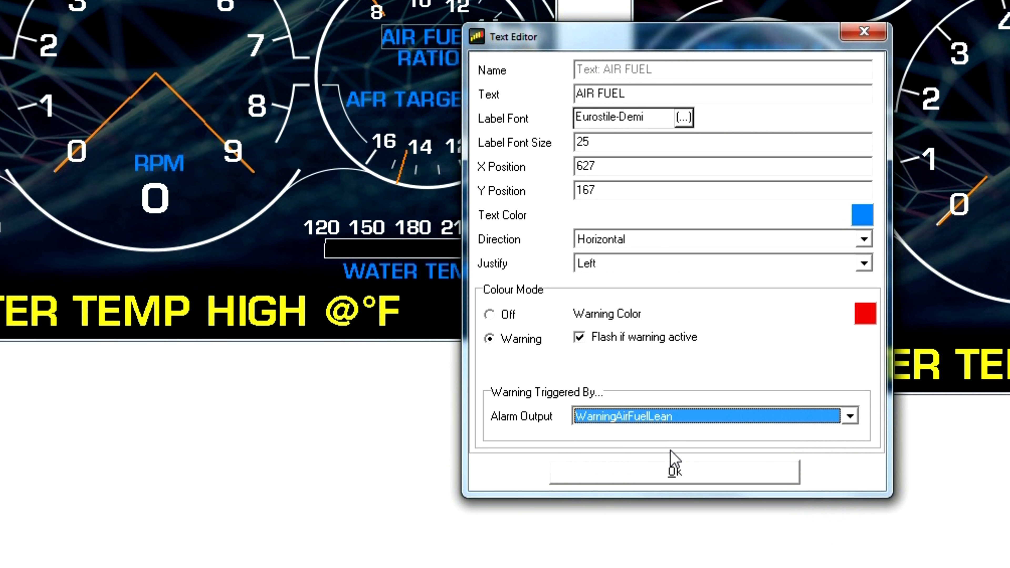
{"action": "left_click", "coordinate": [672, 471]}
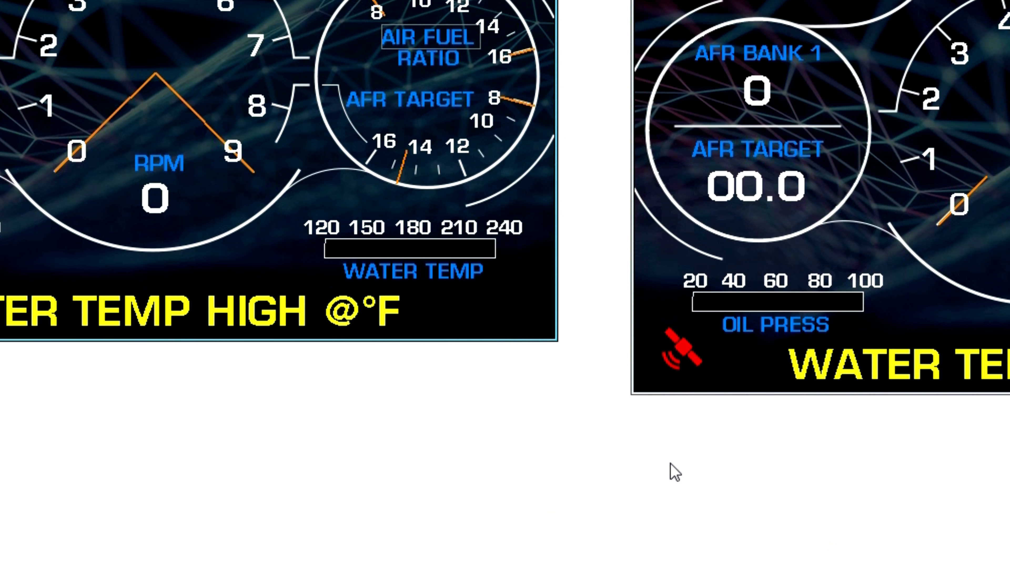
Set the RATIO label on Screen 1 to a flashing Warning colour mode triggered by WarningAirFuelLean
{"action": "double_click", "coordinate": [427, 69]}
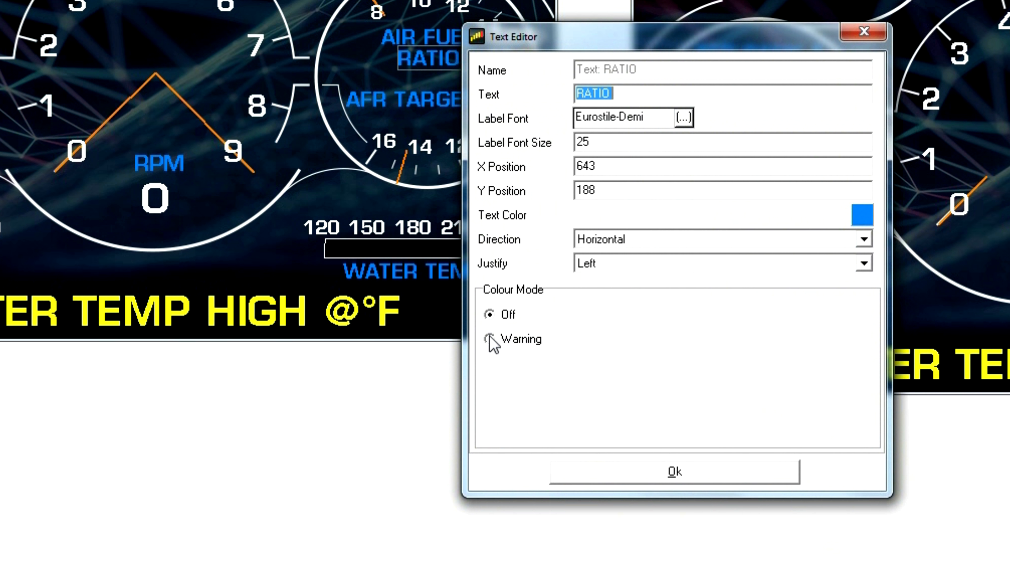
{"action": "left_click", "coordinate": [490, 339]}
{"action": "left_click", "coordinate": [580, 337]}
{"action": "left_click", "coordinate": [849, 416]}
{"action": "left_click_drag", "start_coordinate": [850, 448], "coordinate": [852, 531]}
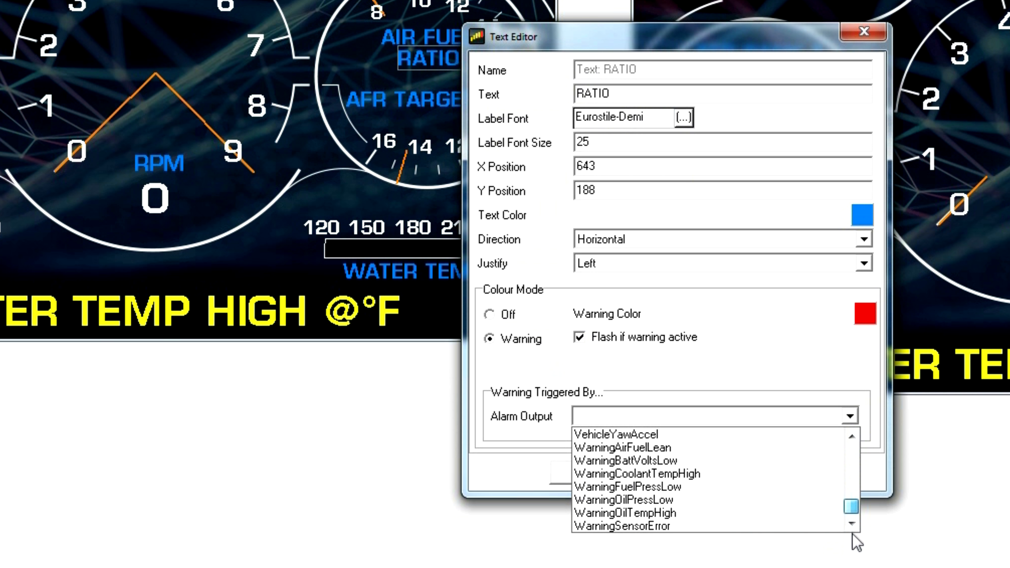
{"action": "left_click", "coordinate": [678, 447]}
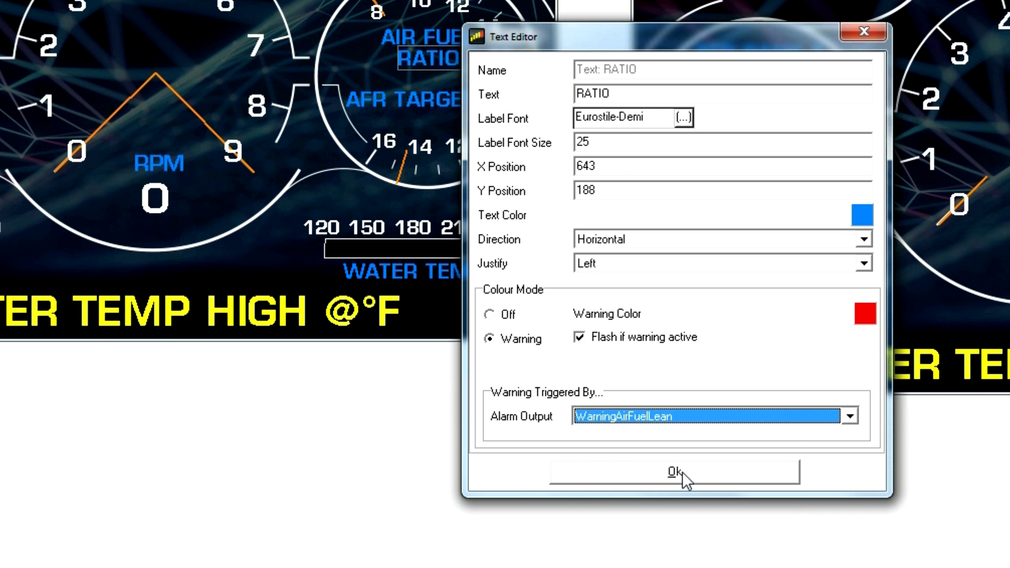
{"action": "left_click", "coordinate": [676, 472]}
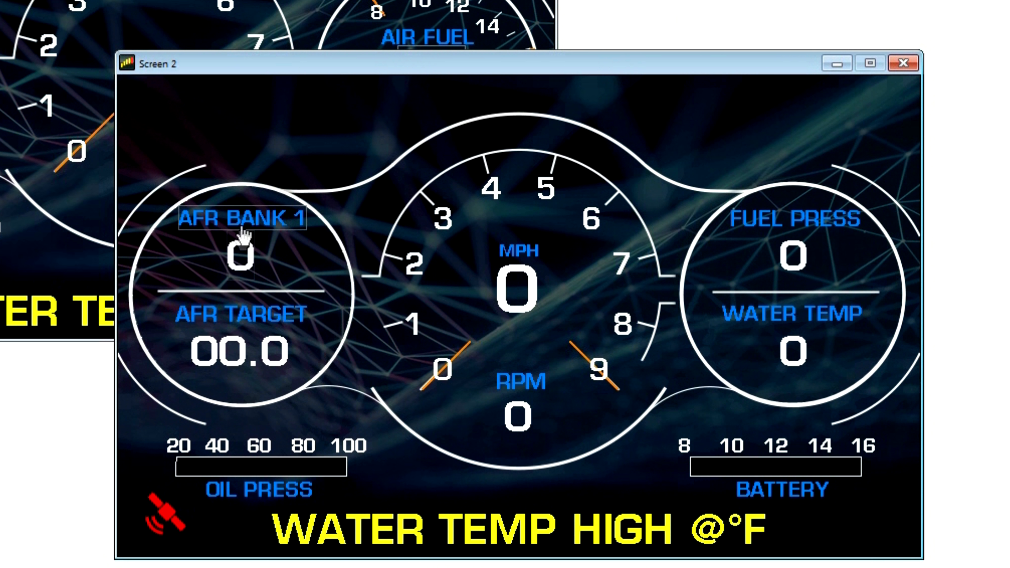
Set the AFR BANK 1 value on Screen 2 to Warning mode triggered by a secondary alarm output
{"action": "double_click", "coordinate": [242, 267]}
{"action": "left_click", "coordinate": [492, 309]}
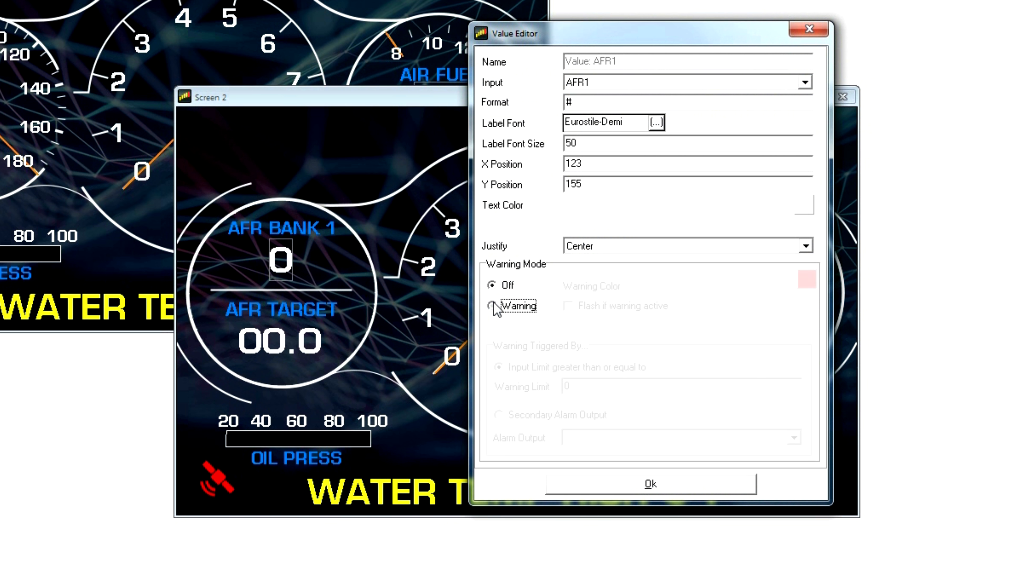
{"action": "left_click", "coordinate": [502, 417]}
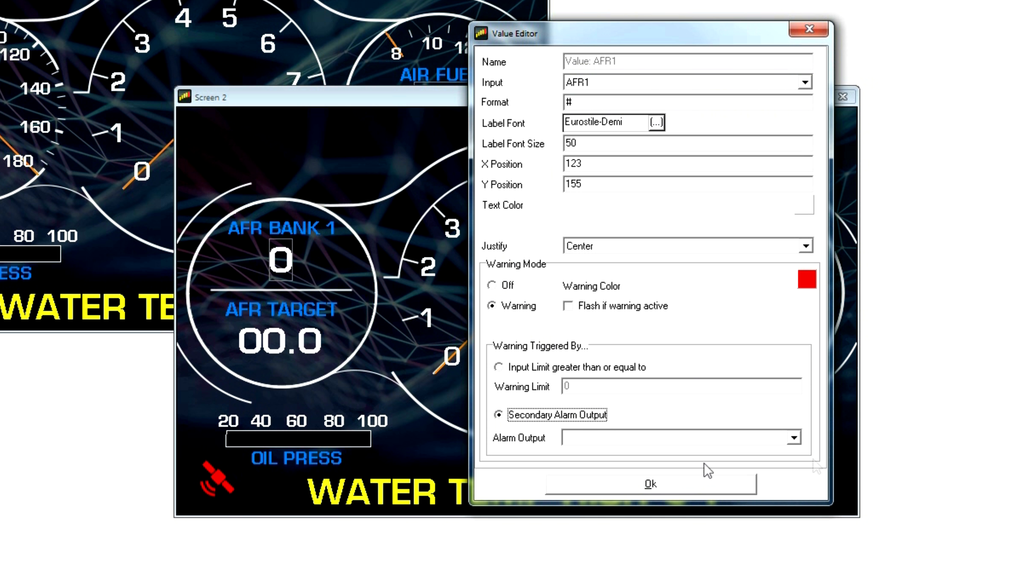
{"action": "left_click", "coordinate": [792, 438]}
{"action": "scroll", "coordinate": [715, 493], "scroll_direction": "down", "scroll_amount": 10}
{"action": "left_click", "coordinate": [675, 468]}
{"action": "left_click", "coordinate": [671, 493]}
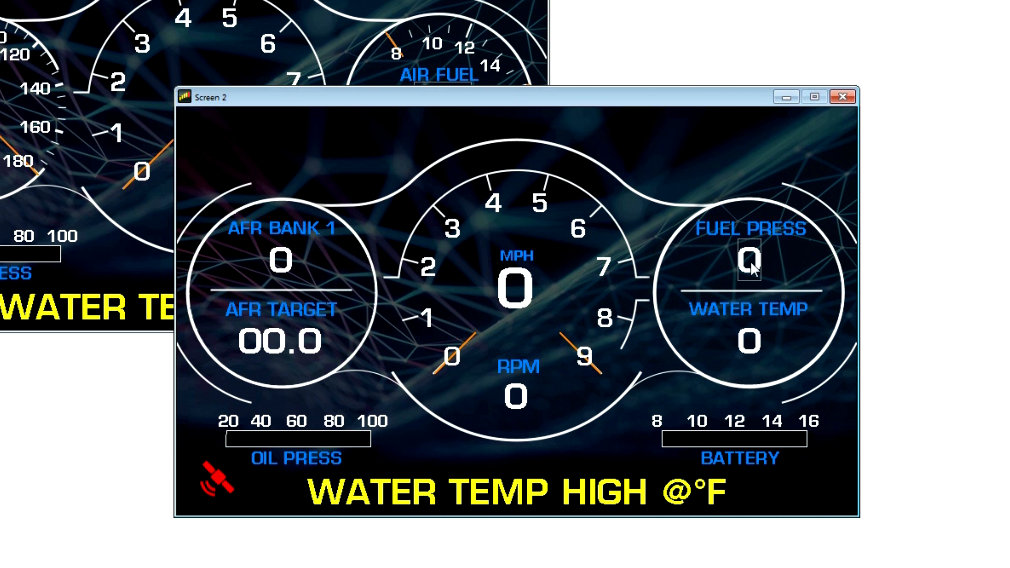
Make the FUEL PRESS value on Screen 2 a non-flashing warning triggered by the secondary alarm output WarningFuelPressLow
{"action": "double_click", "coordinate": [748, 260]}
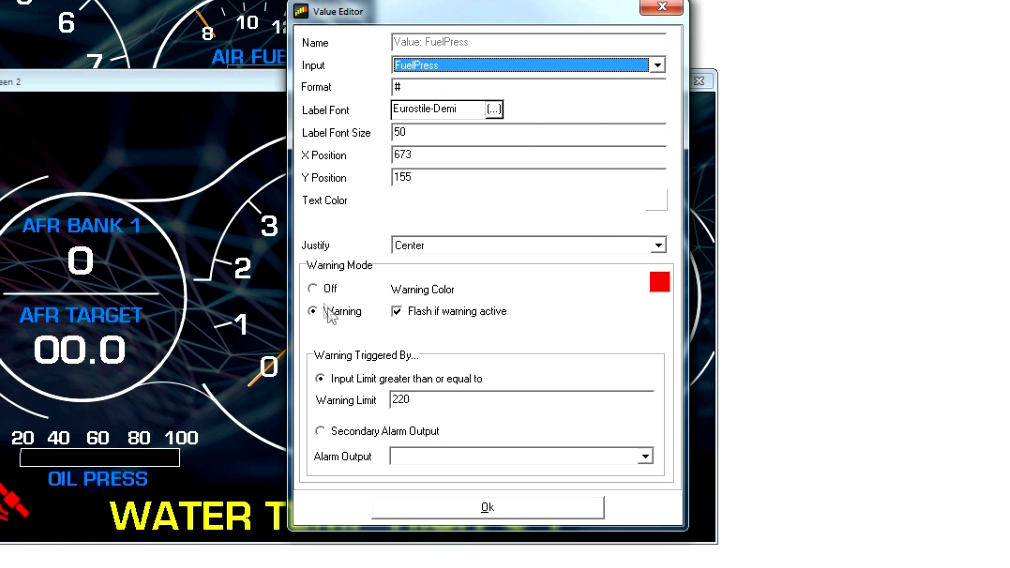
{"action": "left_click", "coordinate": [397, 313]}
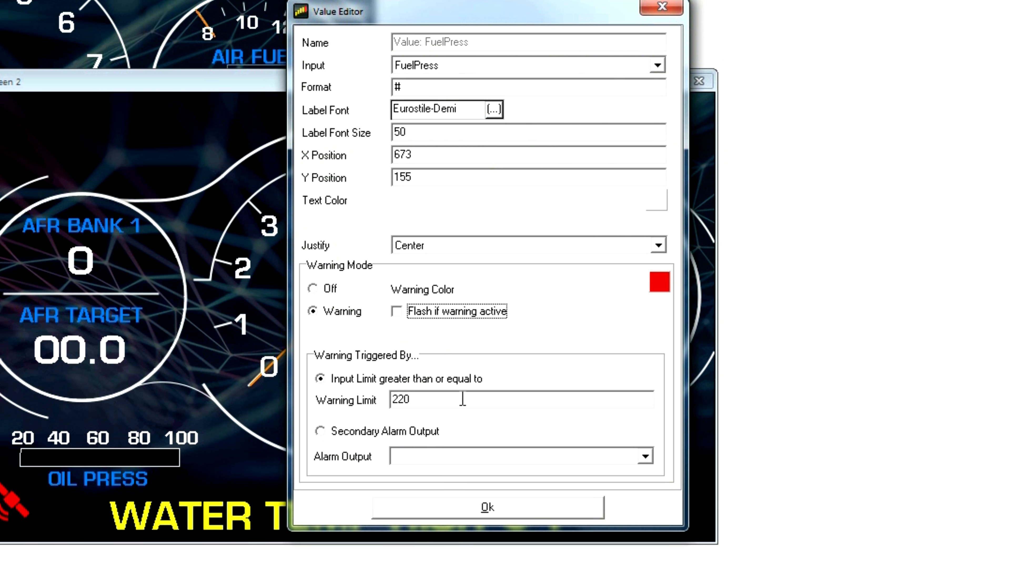
{"action": "left_click", "coordinate": [319, 433]}
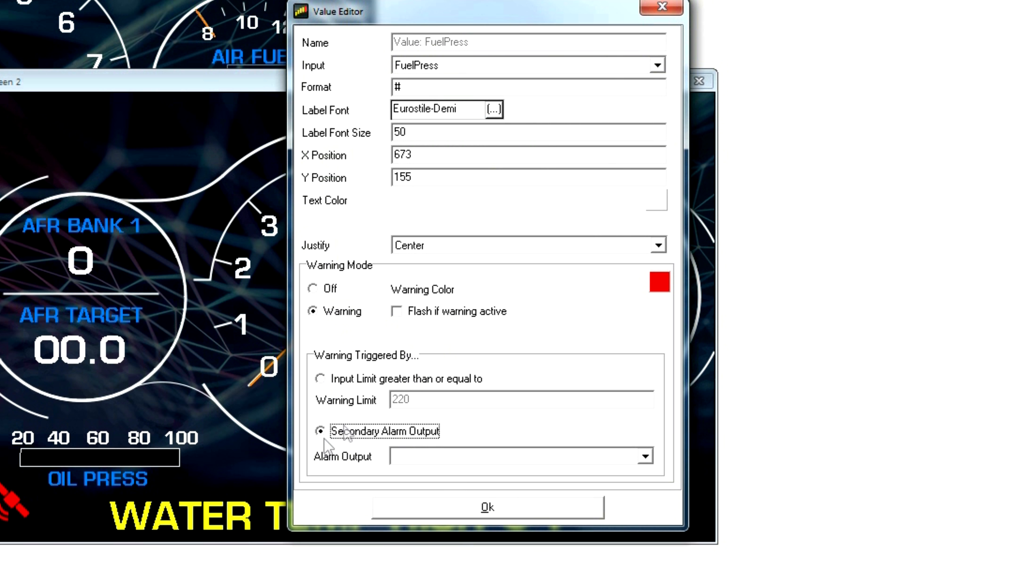
{"action": "left_click", "coordinate": [642, 458]}
{"action": "left_click_drag", "start_coordinate": [646, 492], "coordinate": [646, 539]}
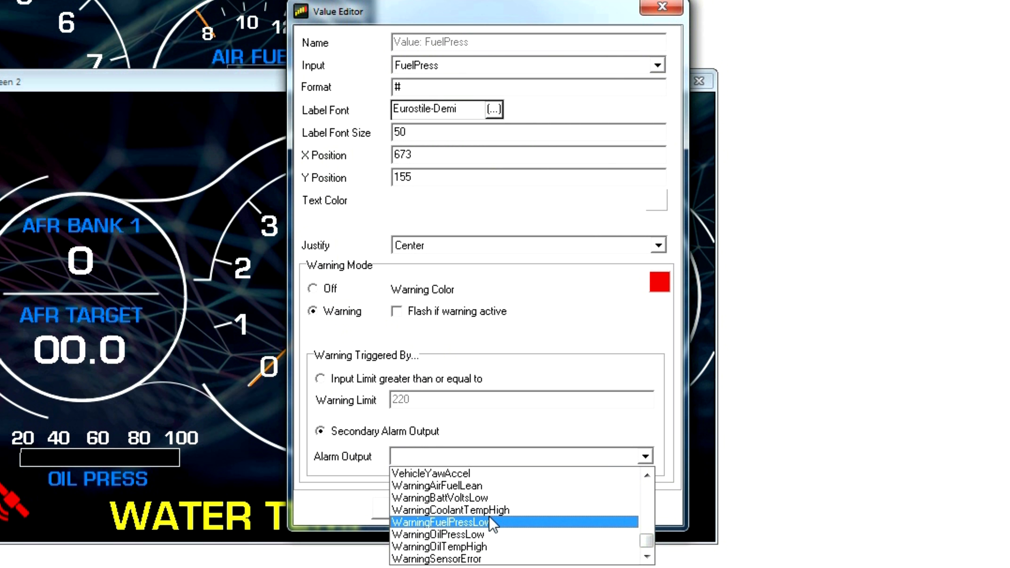
{"action": "left_click", "coordinate": [497, 522]}
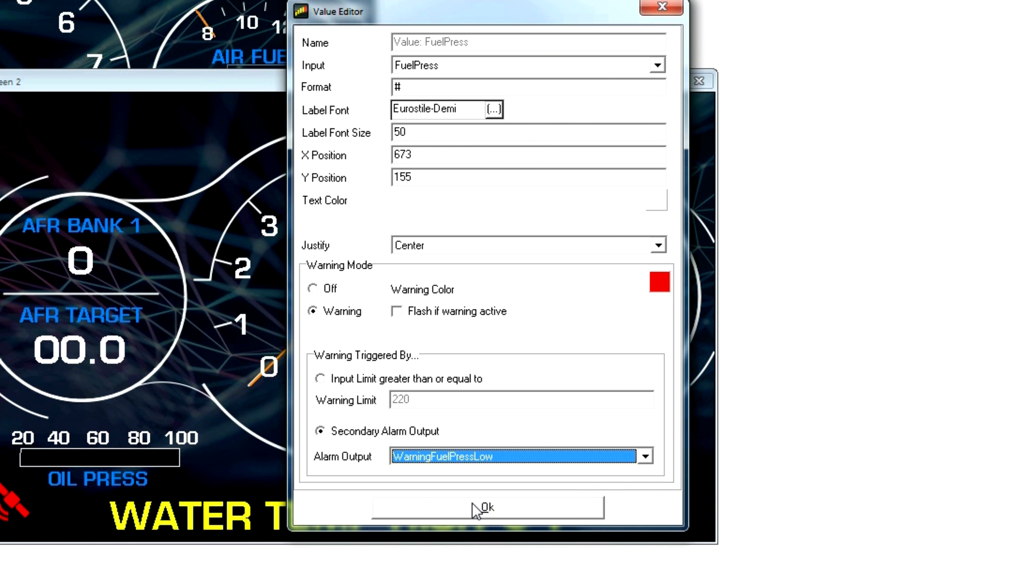
{"action": "left_click", "coordinate": [481, 509]}
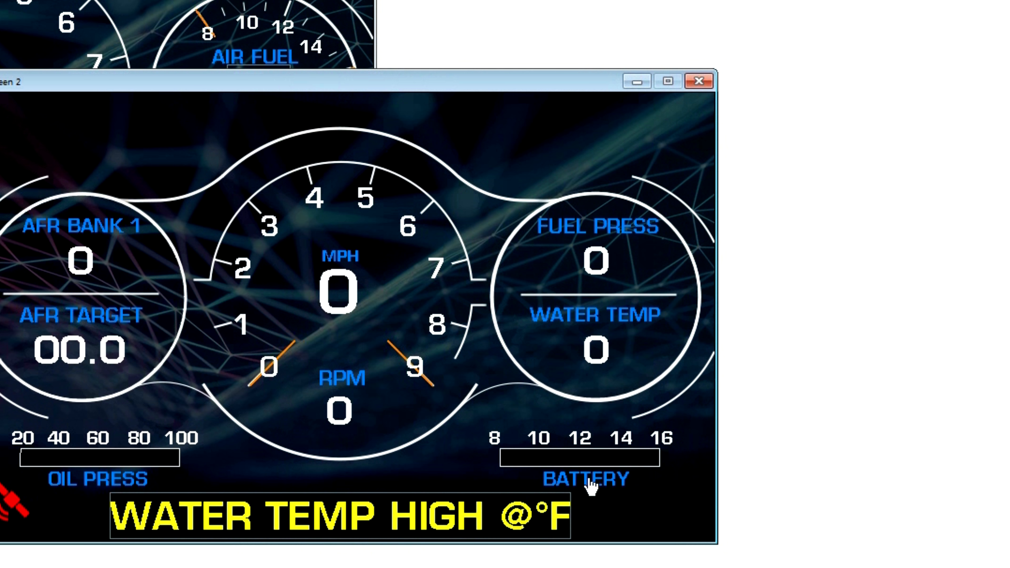
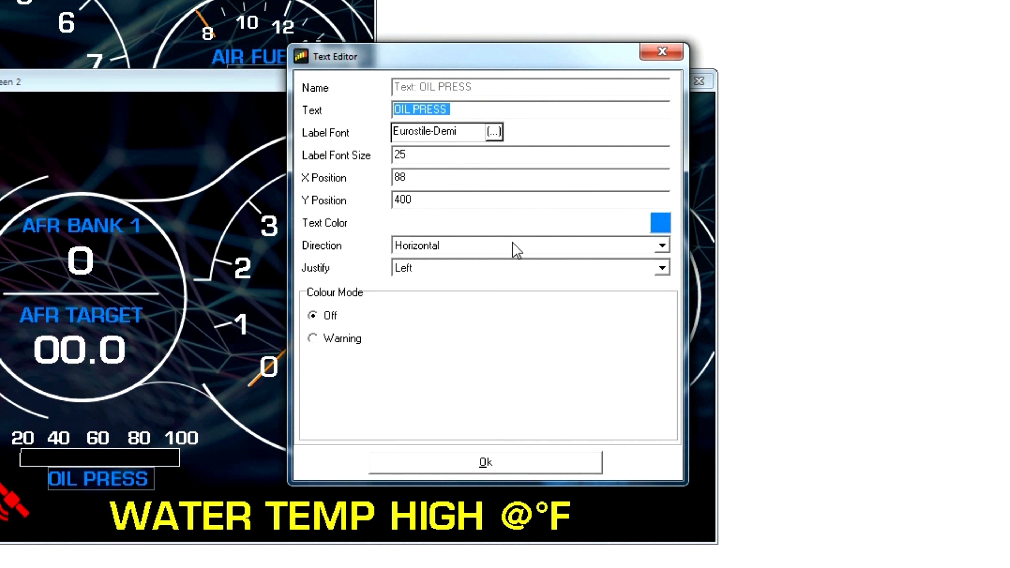
Set the OIL PRESS label on Screen 2 to a Warning colour mode triggered by WarningOilPressLow
{"action": "left_click", "coordinate": [326, 338]}
{"action": "left_click", "coordinate": [484, 417]}
{"action": "left_click_drag", "start_coordinate": [654, 447], "coordinate": [657, 508]}
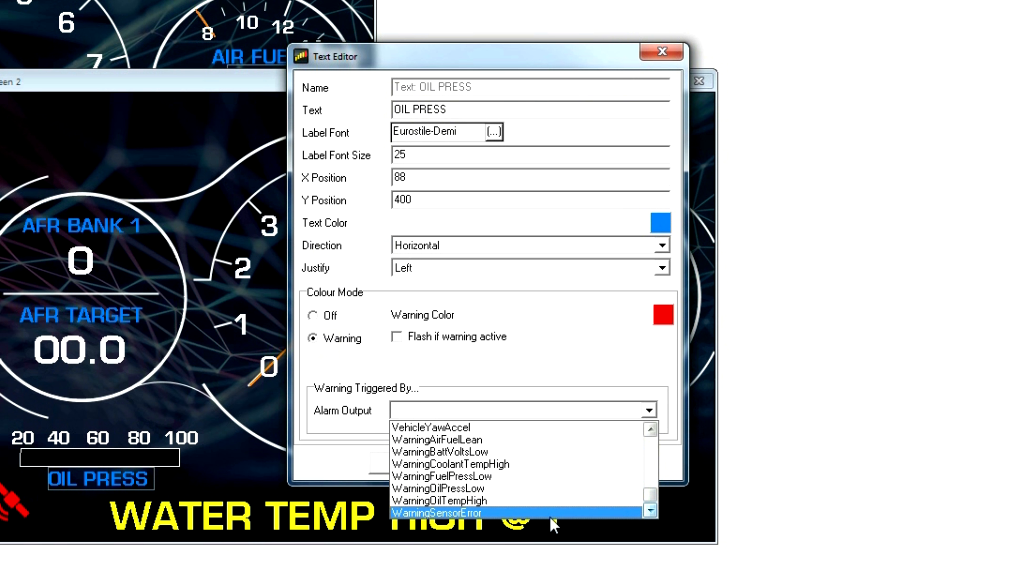
{"action": "left_click", "coordinate": [507, 491]}
{"action": "left_click", "coordinate": [521, 463]}
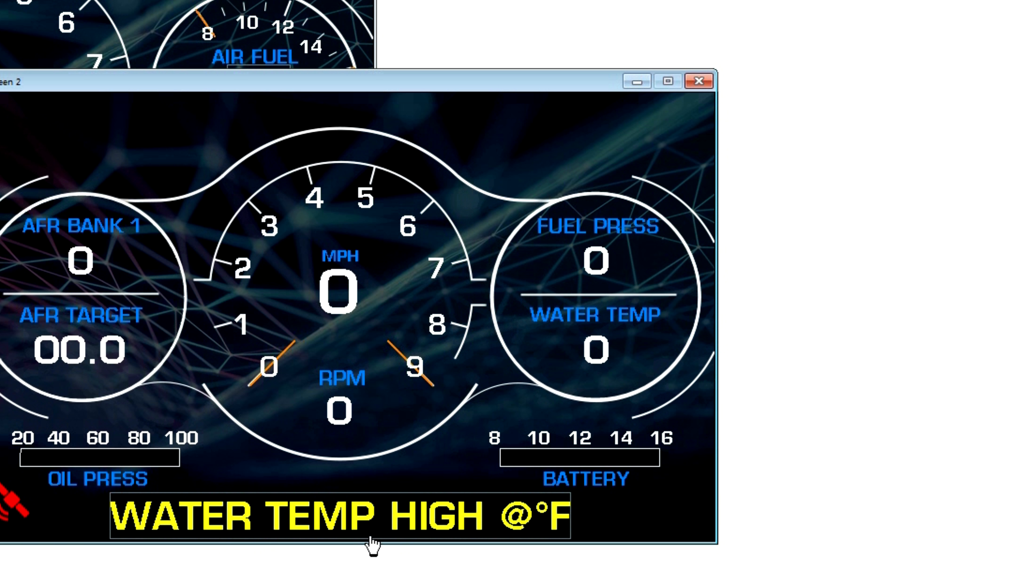
Check the input of Screen 2's warning text and open the WarningMessage output's warning inputs in an enlarged editor window
{"action": "double_click", "coordinate": [367, 519]}
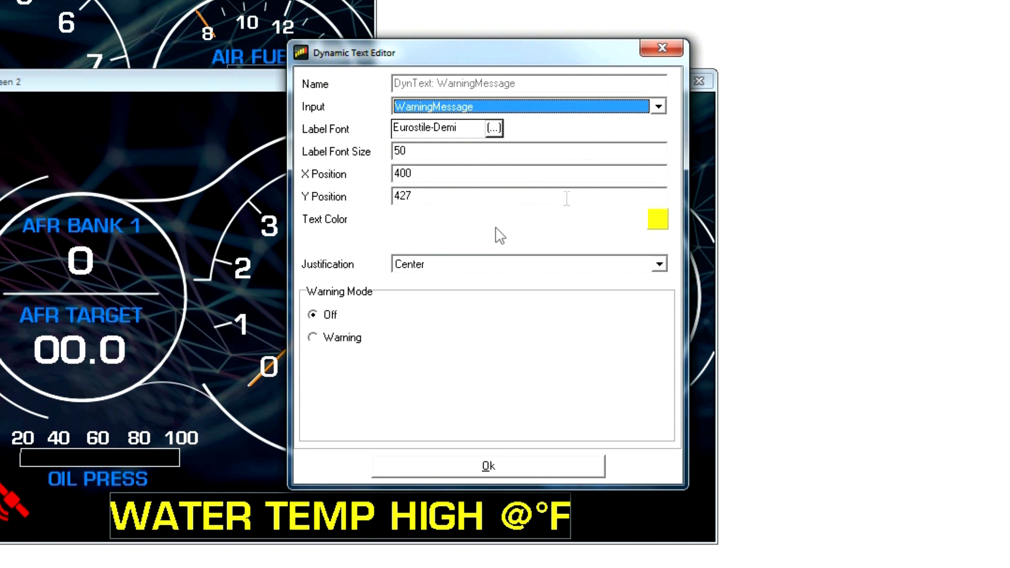
{"action": "left_click", "coordinate": [665, 52]}
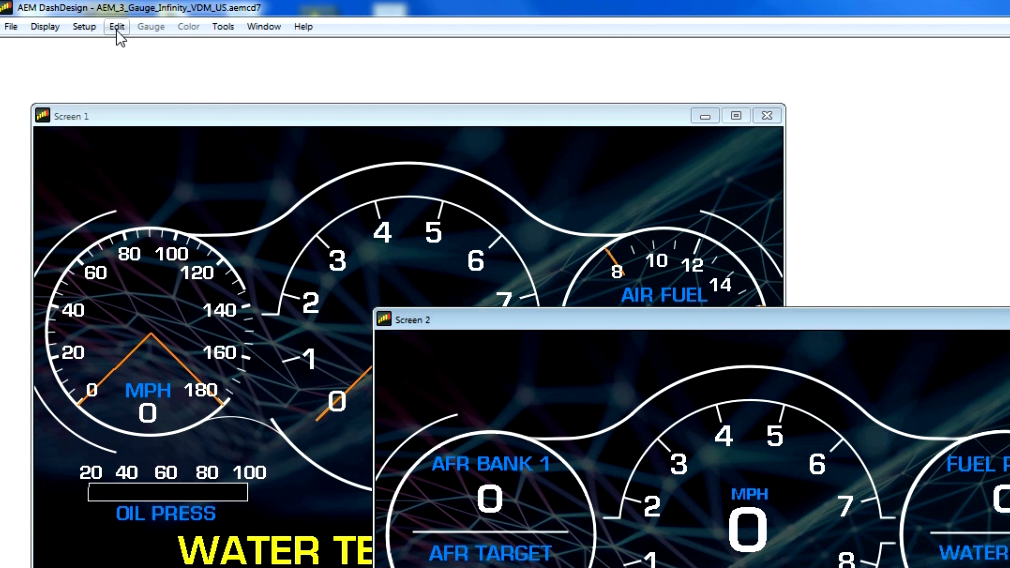
{"action": "left_click", "coordinate": [116, 26]}
{"action": "mouse_move", "coordinate": [84, 26]}
{"action": "left_click", "coordinate": [104, 55]}
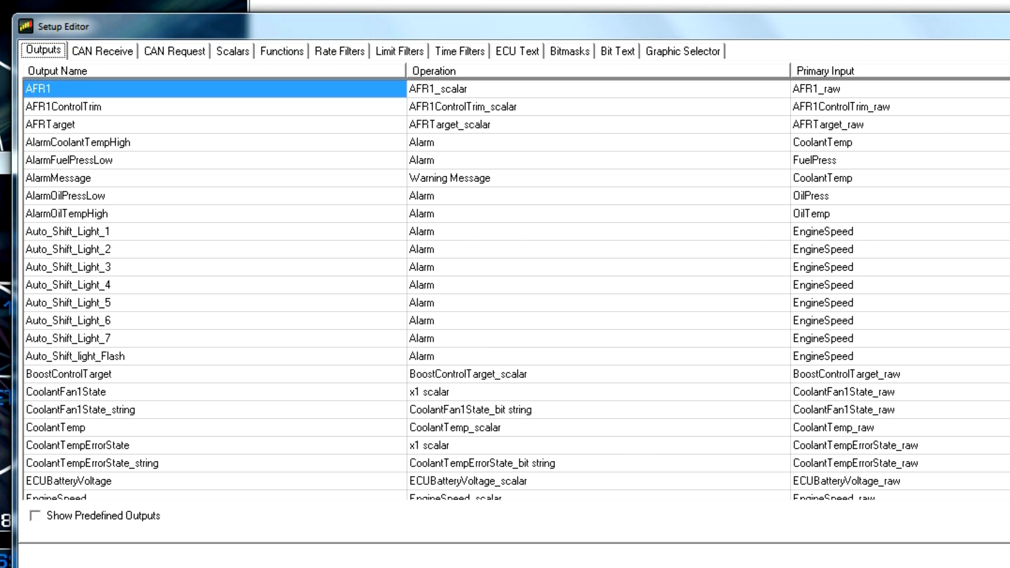
{"action": "scroll", "coordinate": [513, 286], "scroll_direction": "down", "scroll_amount": 20}
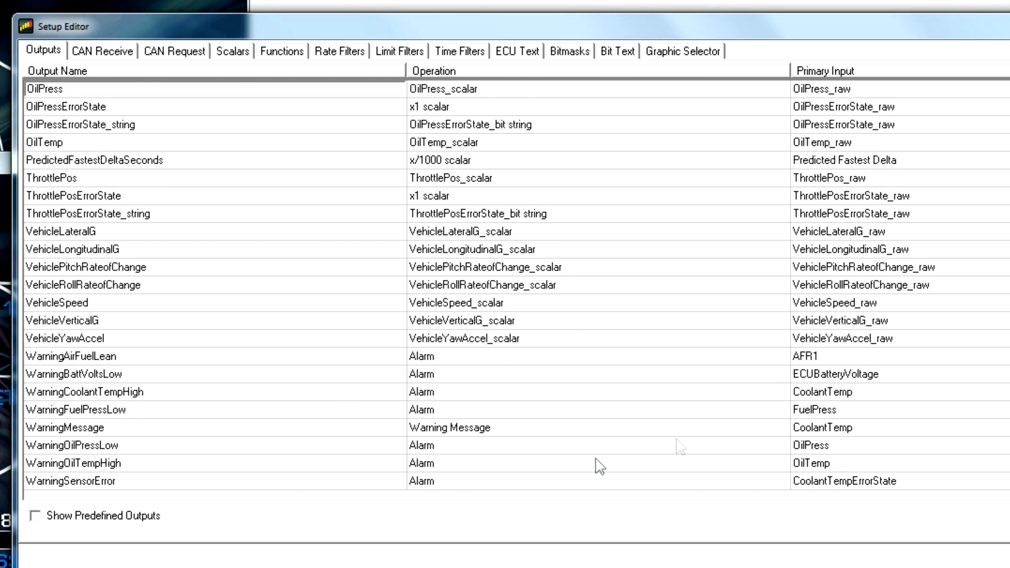
{"action": "left_click", "coordinate": [940, 428]}
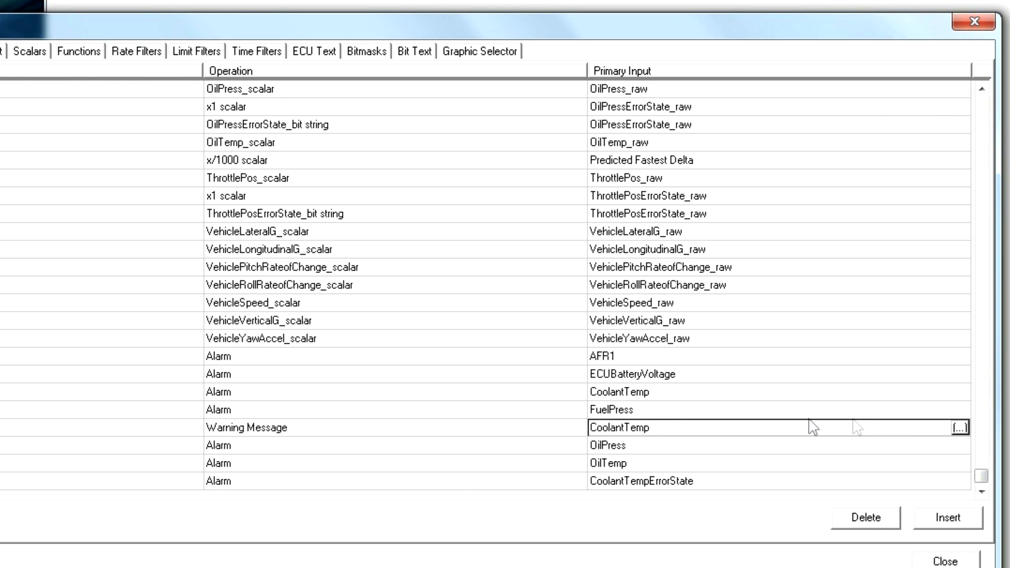
{"action": "left_click", "coordinate": [959, 427]}
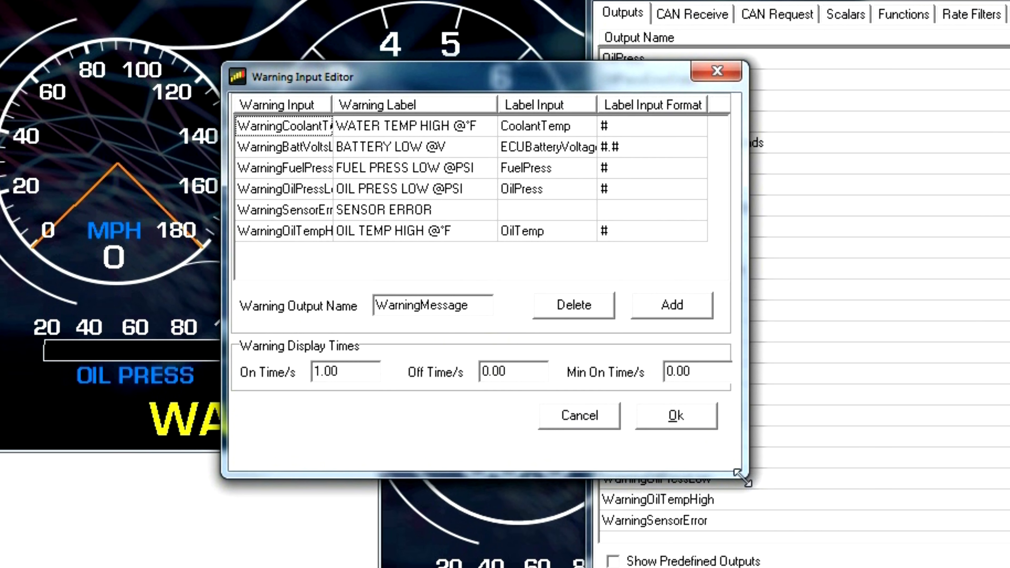
{"action": "left_click_drag", "start_coordinate": [740, 477], "coordinate": [966, 536]}
{"action": "left_click_drag", "start_coordinate": [919, 495], "coordinate": [924, 537]}
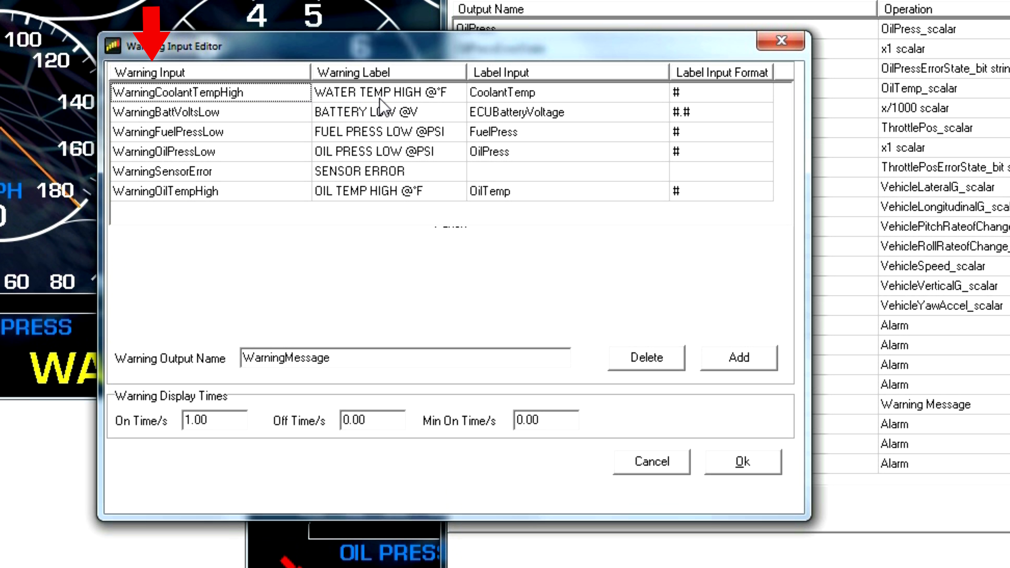
Change the warning label for WarningCoolantTempHigh to COOLANT TEMP HIGH @°F
{"action": "left_click", "coordinate": [358, 95]}
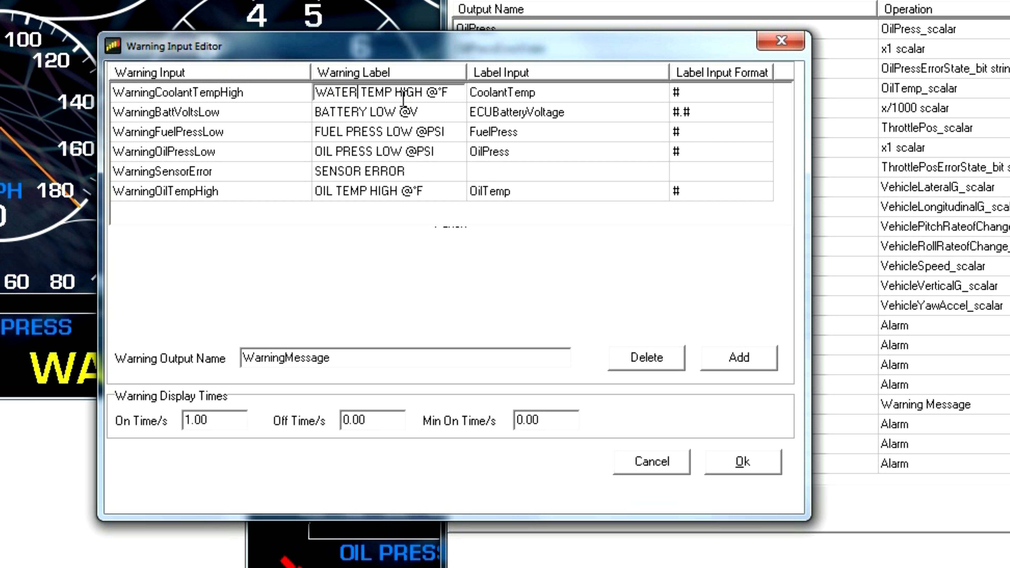
{"action": "key", "text": "BackSpace"}
{"action": "key", "text": "BackSpace"}
{"action": "key", "text": "BackSpace"}
{"action": "key", "text": "BackSpace"}
{"action": "key", "text": "BackSpace"}
{"action": "type", "text": "cool"}
{"action": "key", "text": "BackSpace"}
{"action": "key", "text": "BackSpace"}
{"action": "key", "text": "BackSpace"}
{"action": "key", "text": "BackSpace"}
{"action": "type", "text": "COOLANT"}
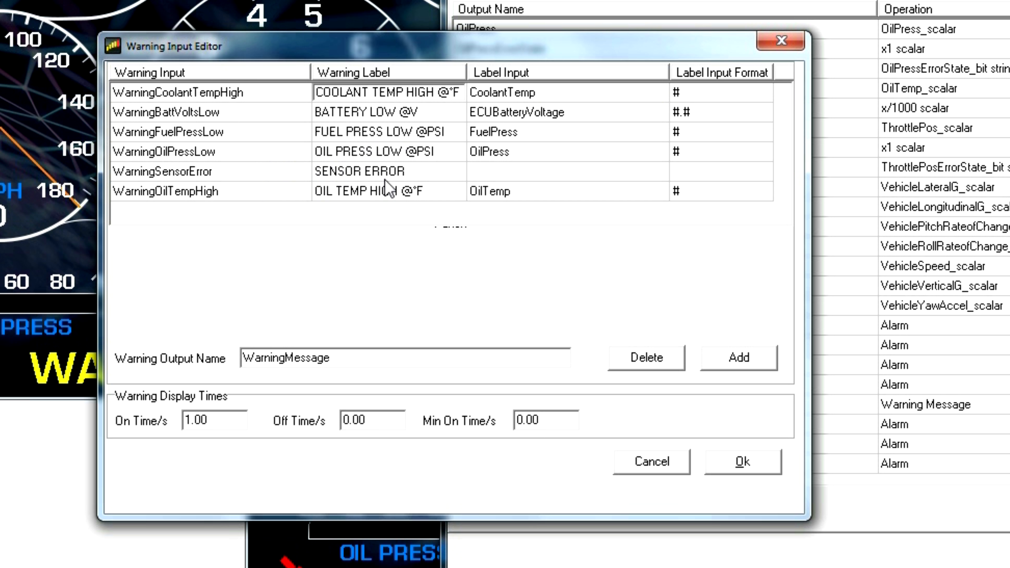
Assign WarningSensorError as the label input of the SENSOR ERROR warning, then save the warning inputs and close the setup
{"action": "left_click", "coordinate": [497, 179]}
{"action": "left_click", "coordinate": [657, 173]}
{"action": "left_click_drag", "start_coordinate": [658, 198], "coordinate": [647, 277]}
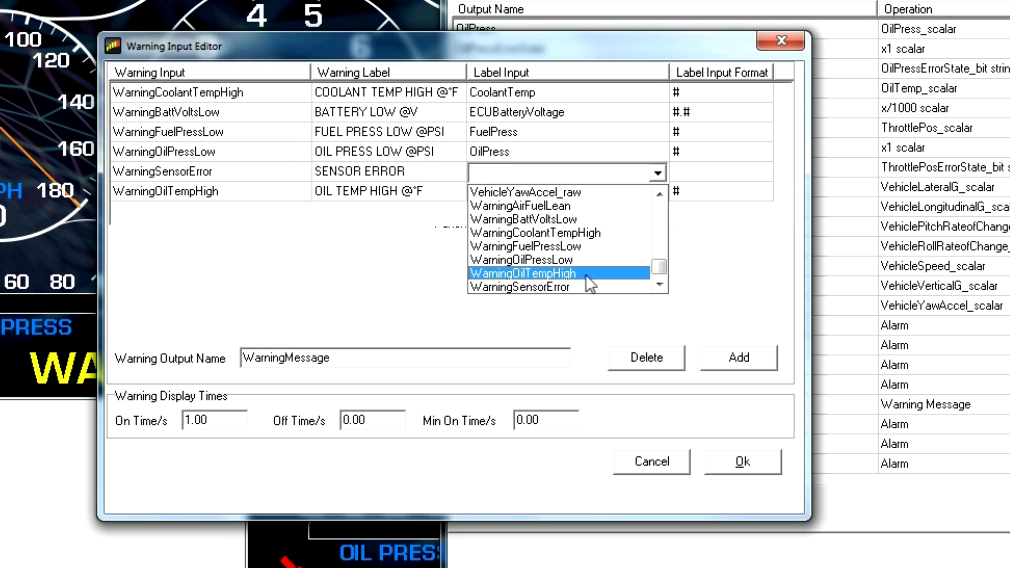
{"action": "left_click", "coordinate": [564, 289]}
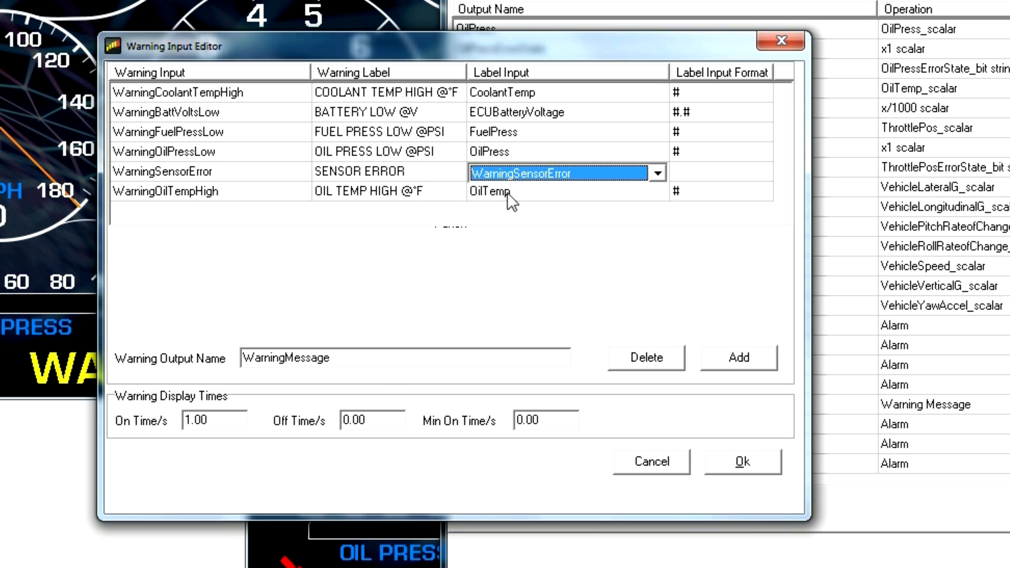
{"action": "left_click", "coordinate": [742, 463]}
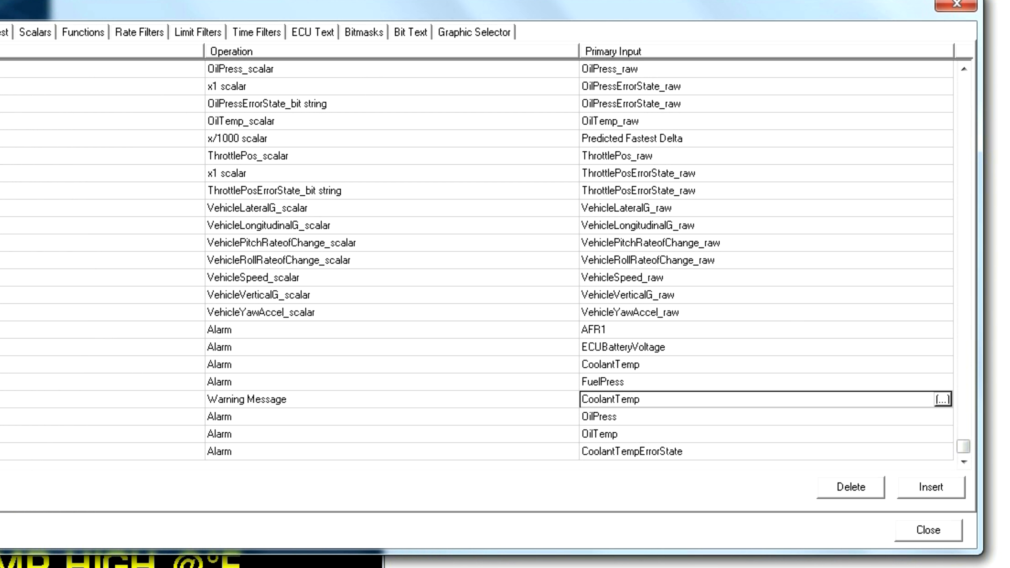
{"action": "left_click", "coordinate": [931, 534]}
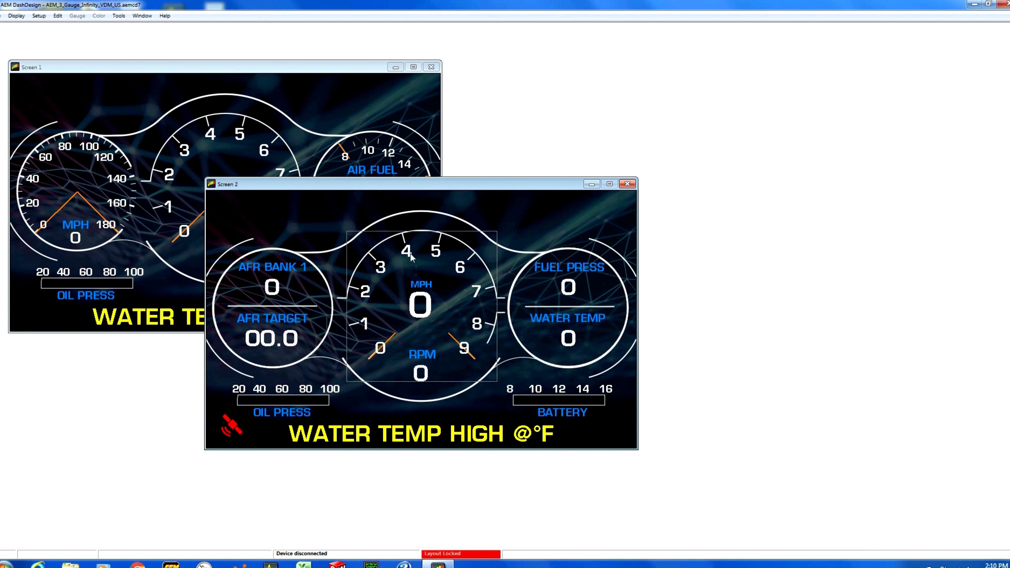
Move the Screen 2 window beside Screen 1 and briefly display Screen 4 to check its warning message
{"action": "left_click_drag", "start_coordinate": [386, 184], "coordinate": [647, 76]}
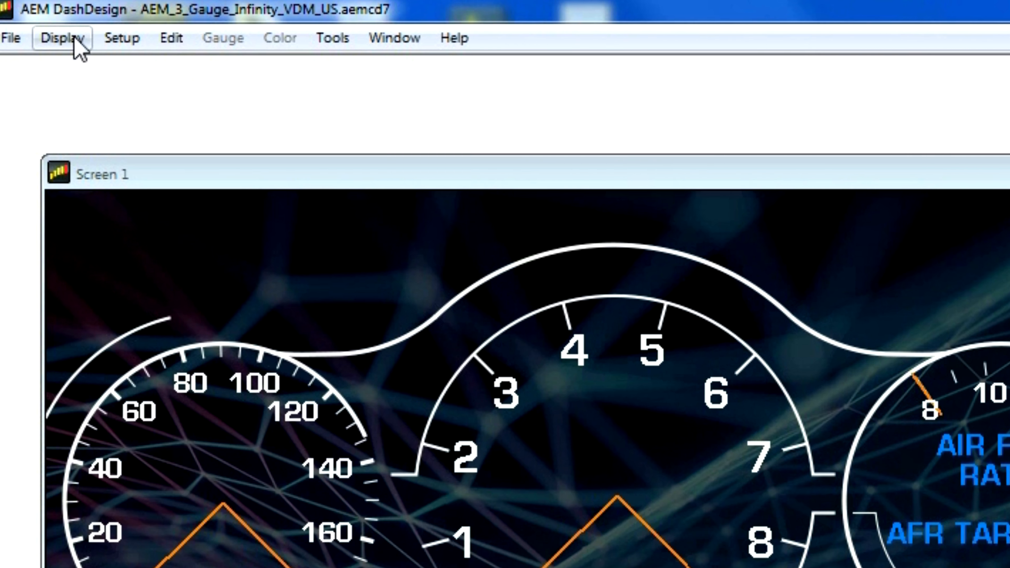
{"action": "left_click", "coordinate": [31, 19]}
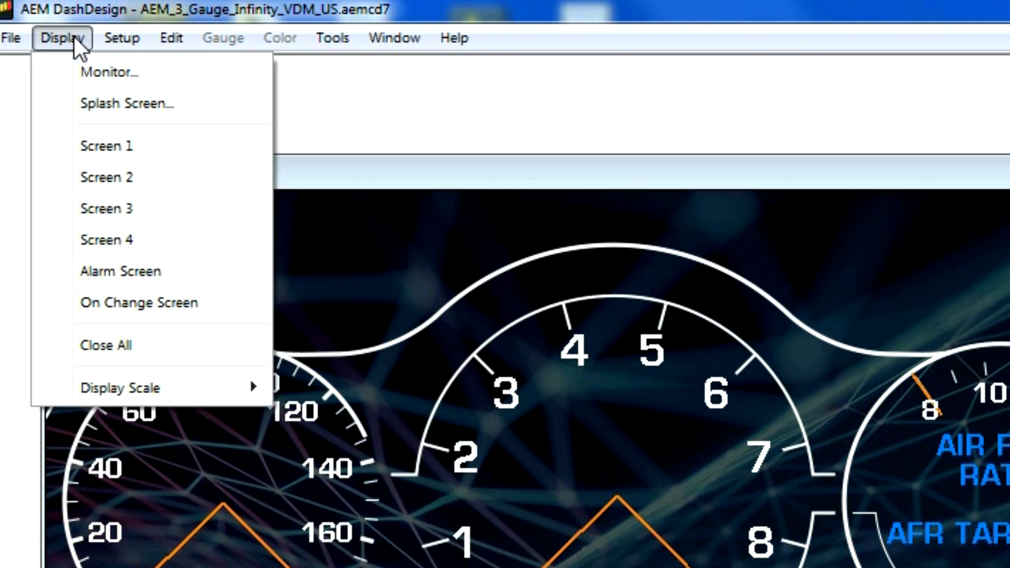
{"action": "left_click", "coordinate": [54, 124]}
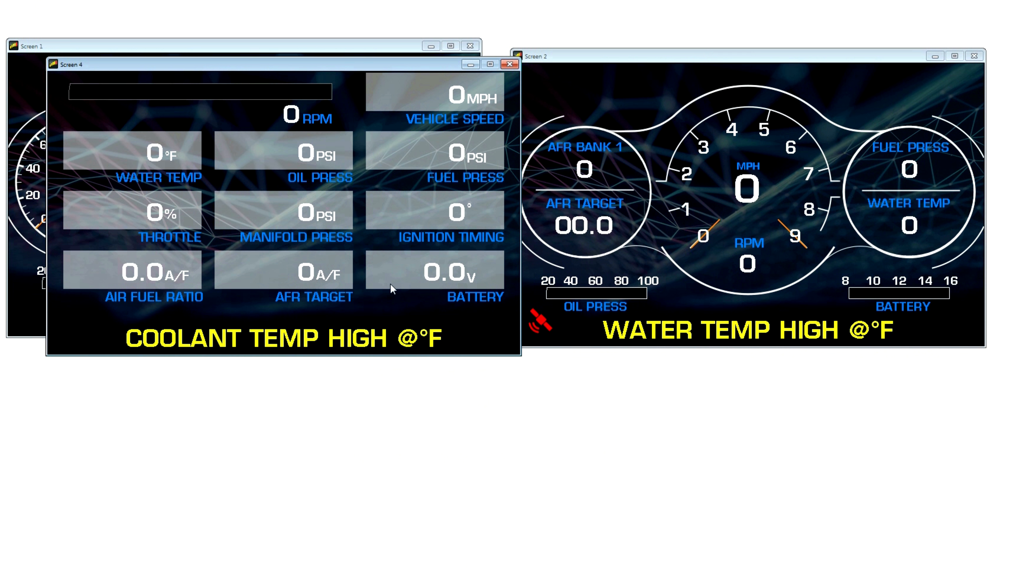
{"action": "left_click", "coordinate": [509, 65]}
Refresh the warning message text on Screen 2 and Screen 1 by opening and closing its editor
{"action": "double_click", "coordinate": [667, 341]}
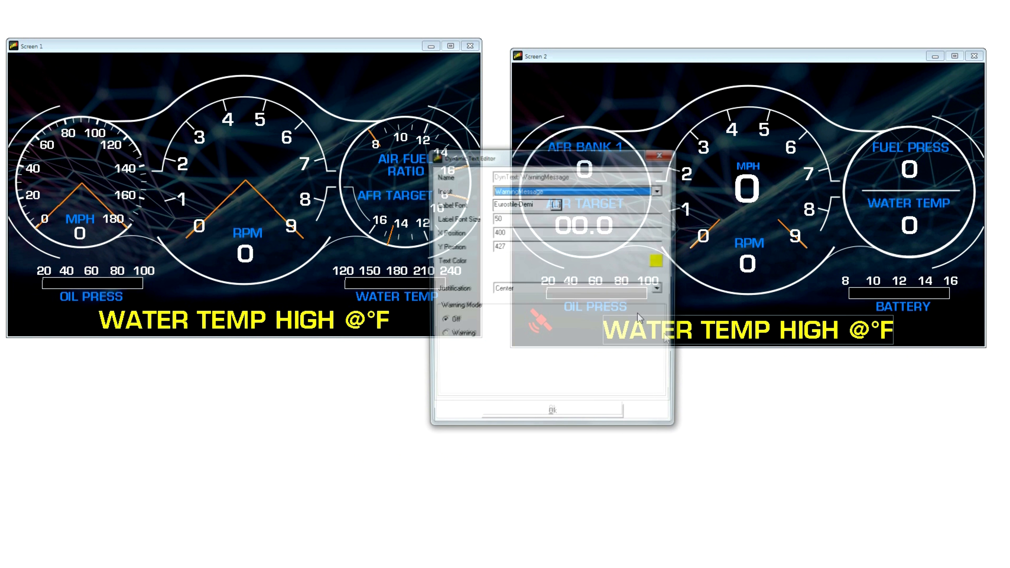
{"action": "left_click", "coordinate": [660, 154]}
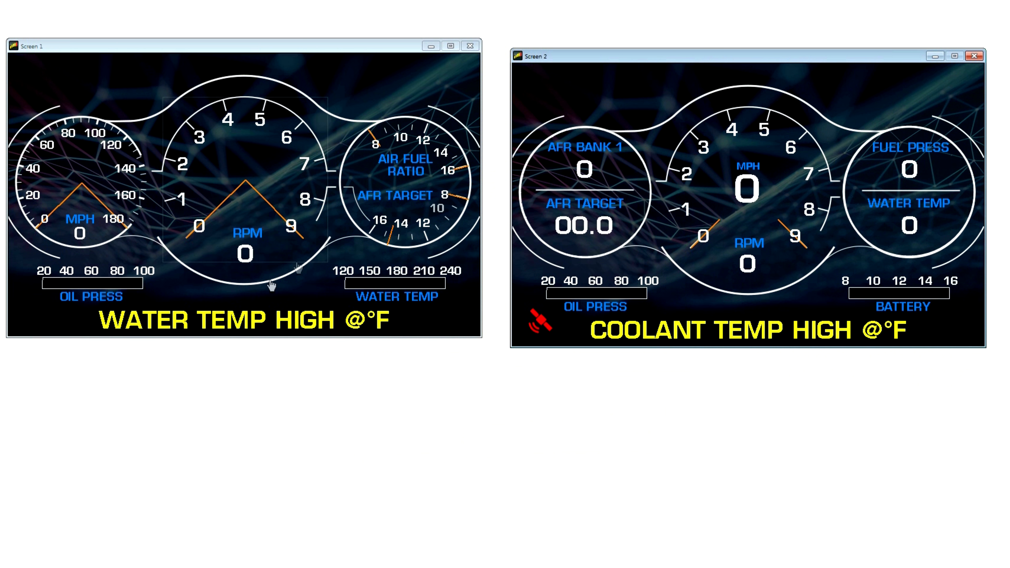
{"action": "double_click", "coordinate": [240, 319]}
{"action": "left_click", "coordinate": [662, 153]}
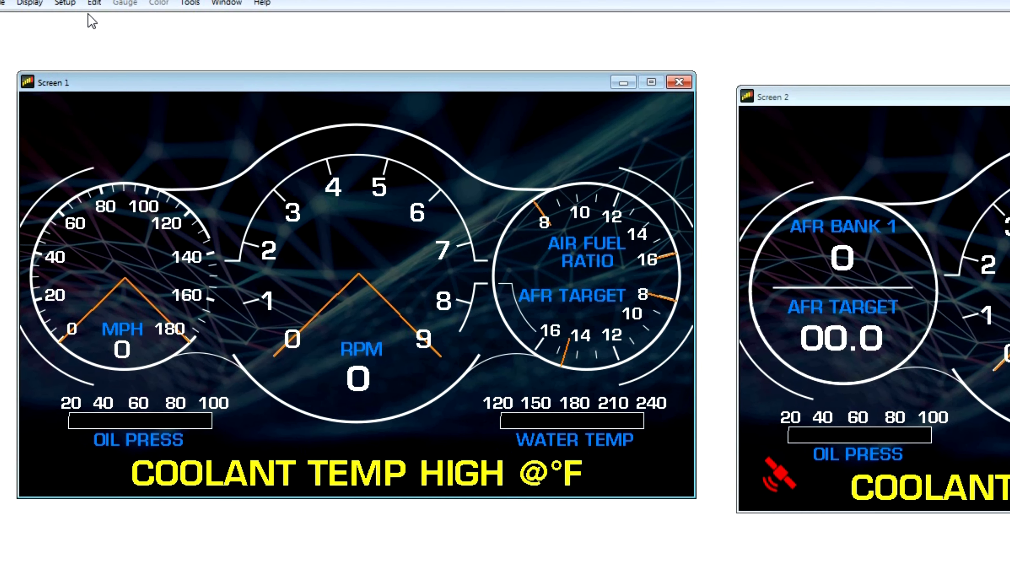
Review the alarm condition and limit of the AlarmCoolantTempHigh output in the setup outputs
{"action": "left_click", "coordinate": [93, 43]}
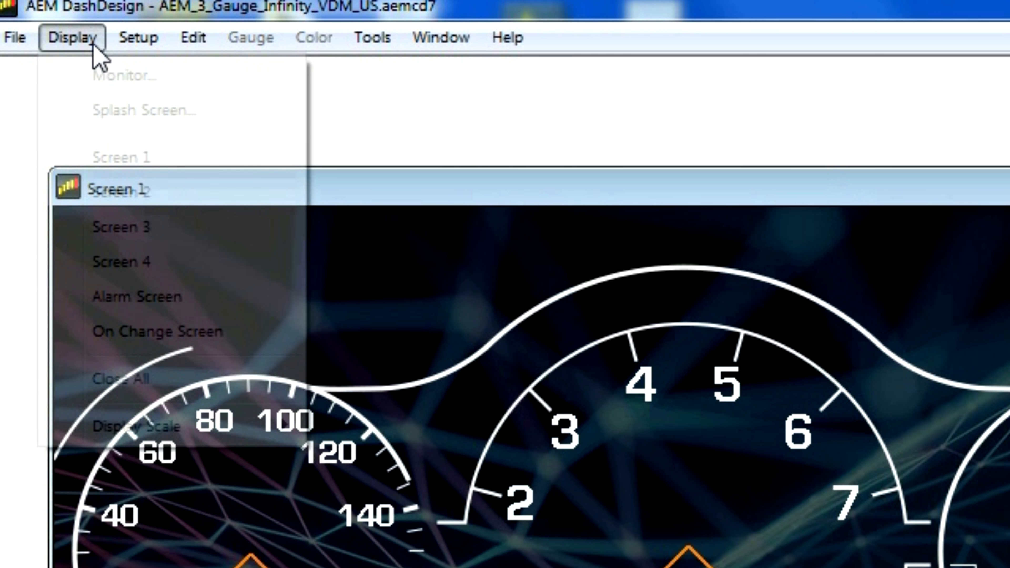
{"action": "mouse_move", "coordinate": [135, 45]}
{"action": "left_click", "coordinate": [164, 82]}
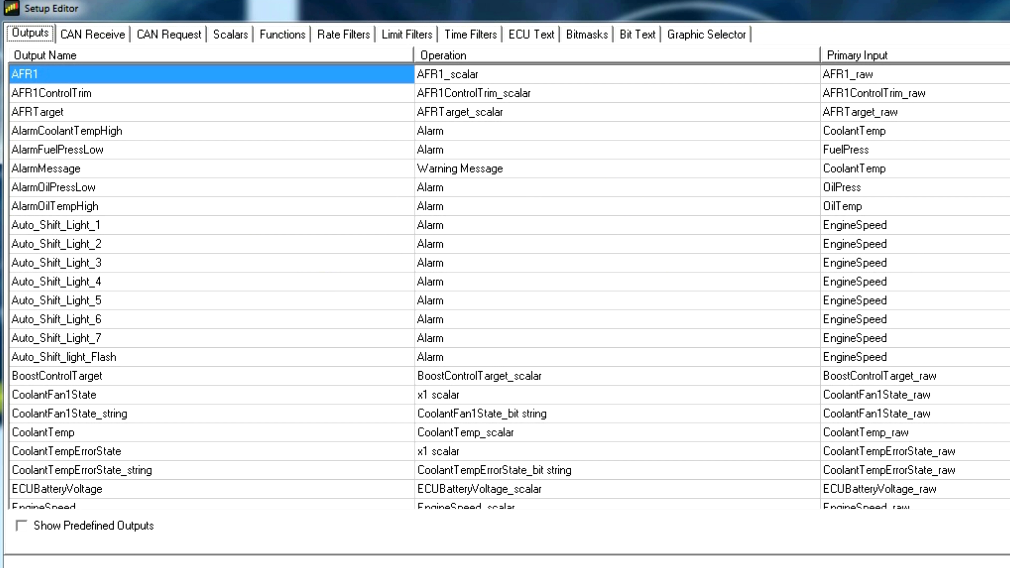
{"action": "left_click", "coordinate": [916, 168]}
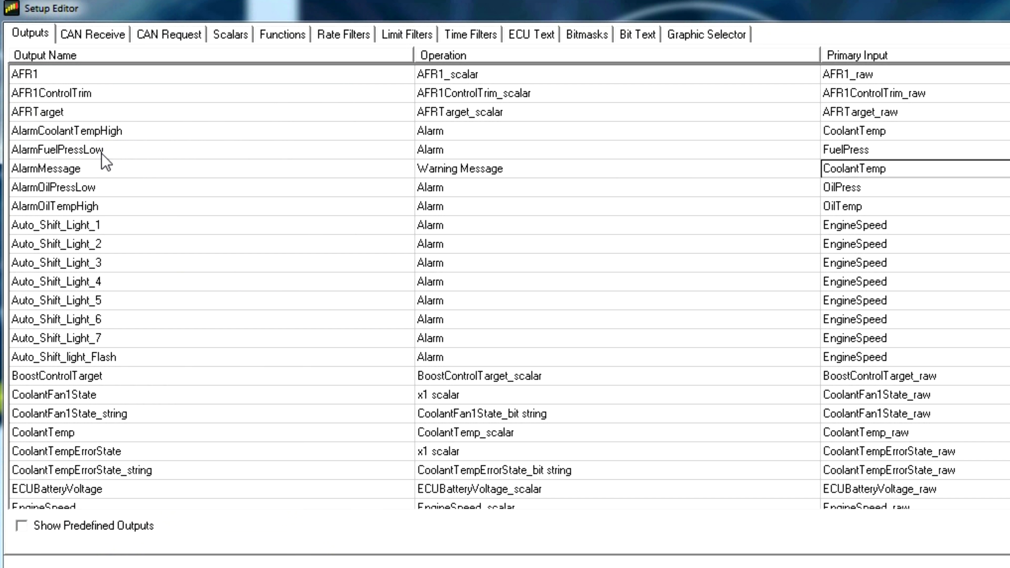
{"action": "left_click", "coordinate": [890, 132]}
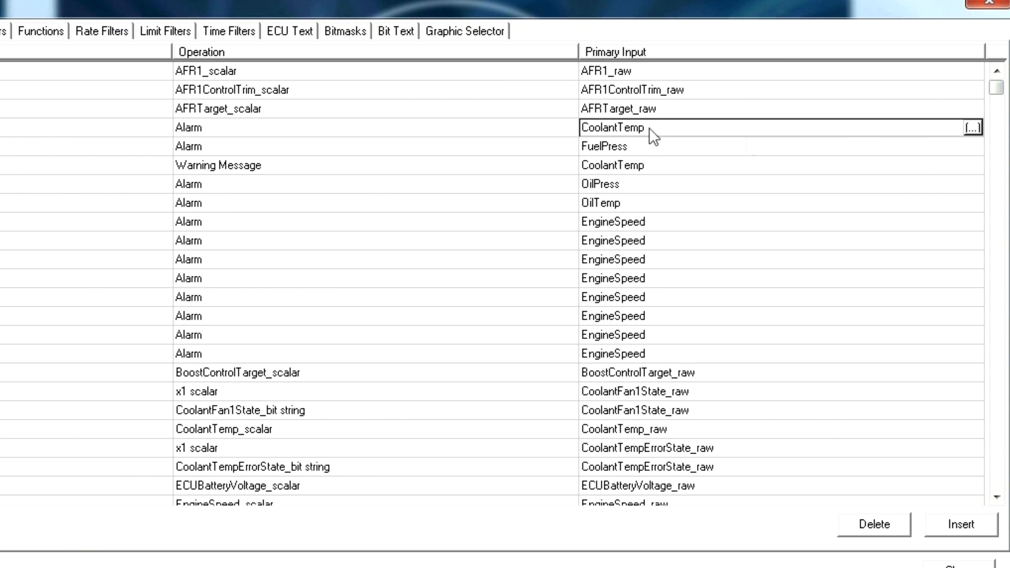
{"action": "left_click", "coordinate": [972, 128]}
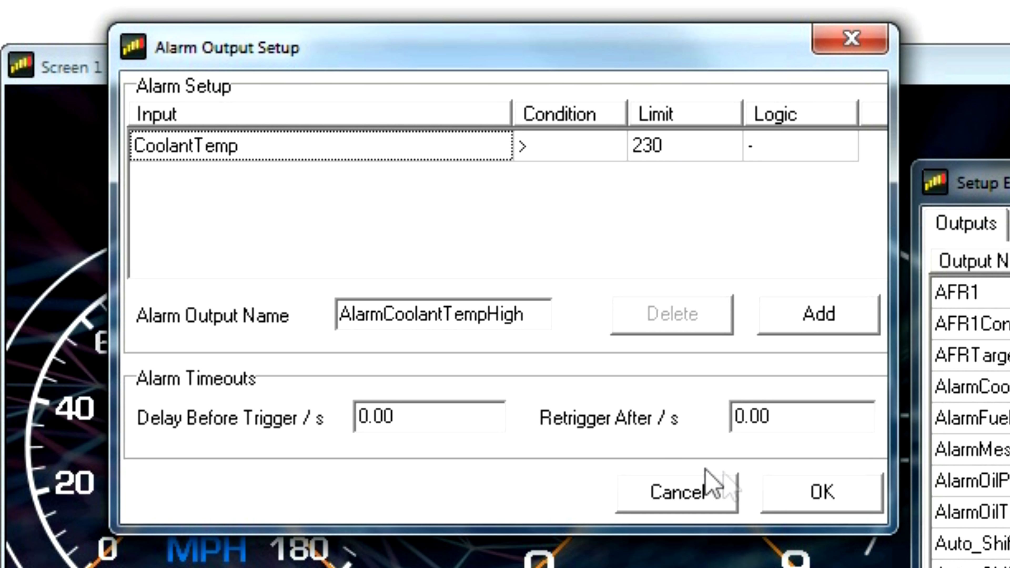
{"action": "left_click", "coordinate": [801, 502]}
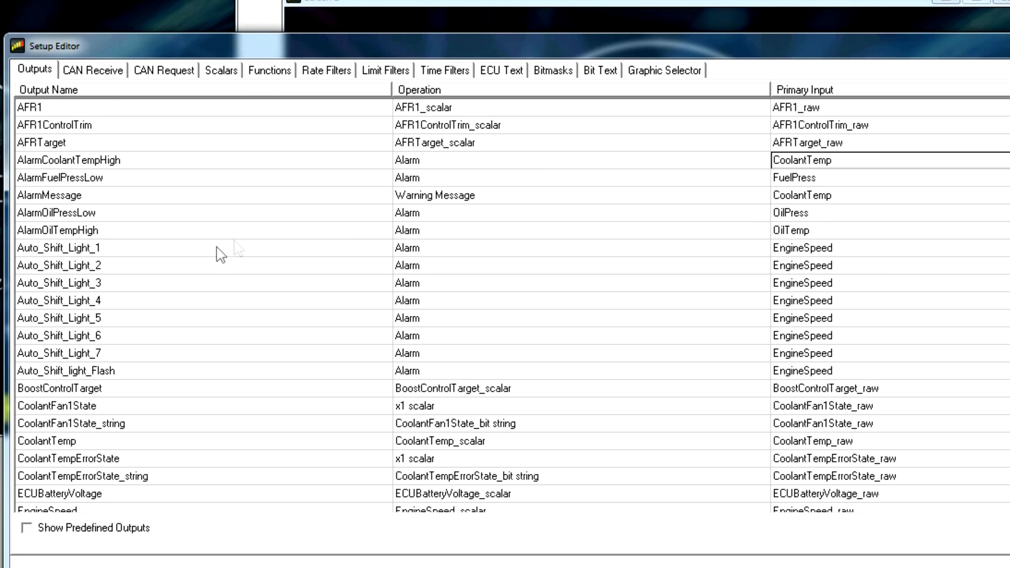
For the AlarmFuelPressLow output, set the FuelPress limit to 10 and the EngineSpeed limit to 500
{"action": "left_click", "coordinate": [446, 178]}
{"action": "left_click", "coordinate": [974, 178]}
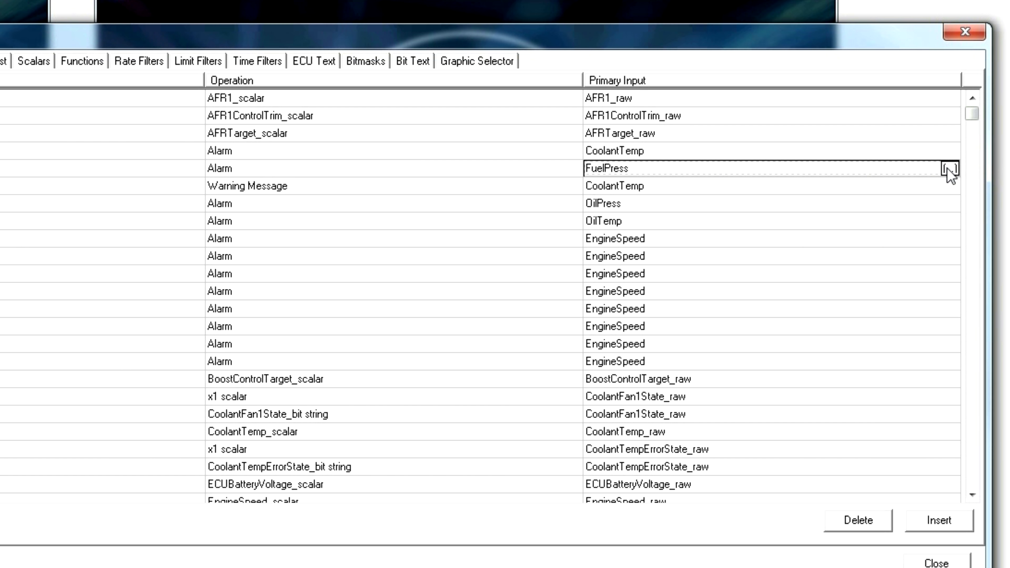
{"action": "left_click", "coordinate": [950, 170]}
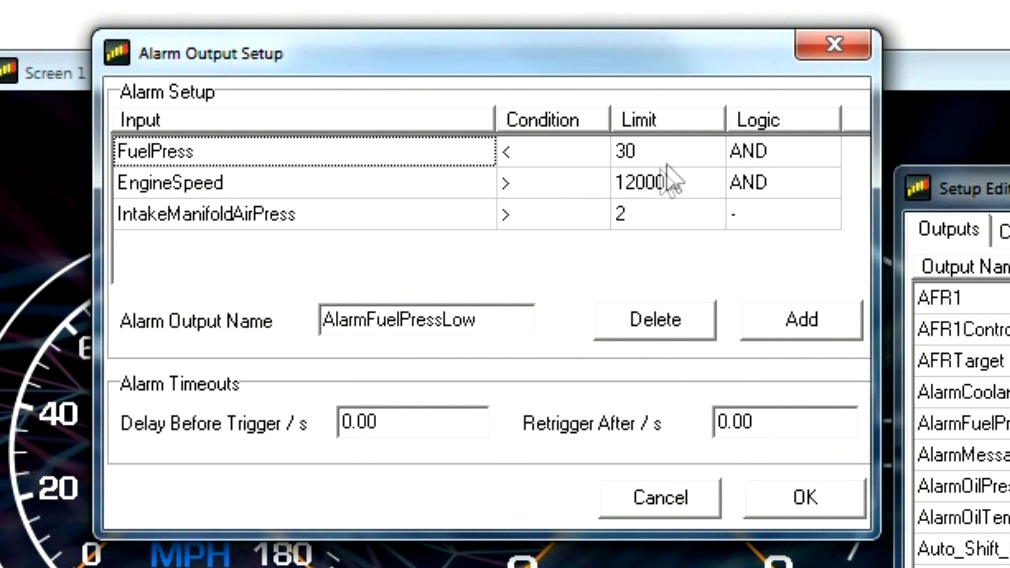
{"action": "left_click", "coordinate": [663, 151]}
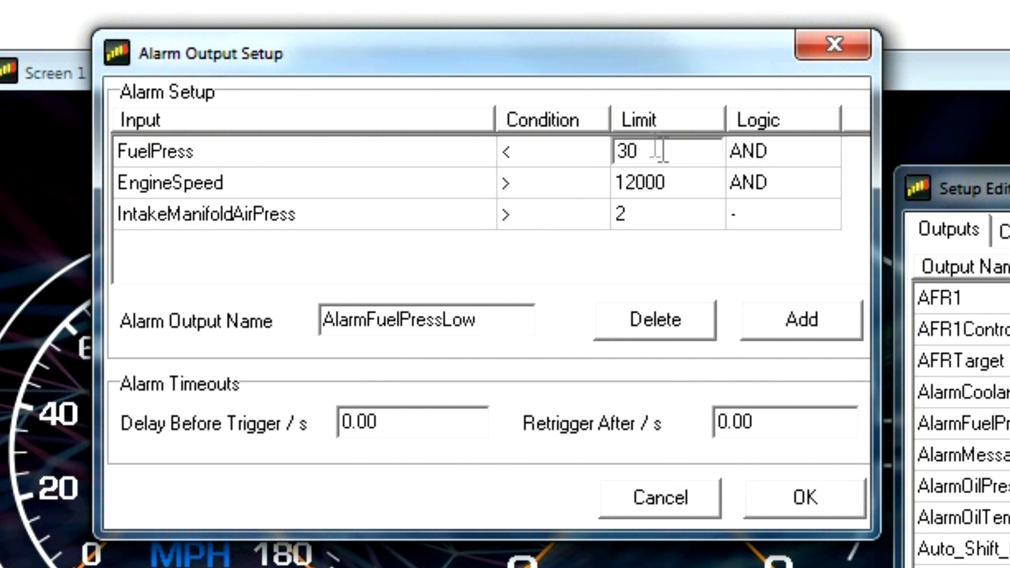
{"action": "left_click_drag", "start_coordinate": [662, 151], "coordinate": [573, 150]}
{"action": "type", "text": "10"}
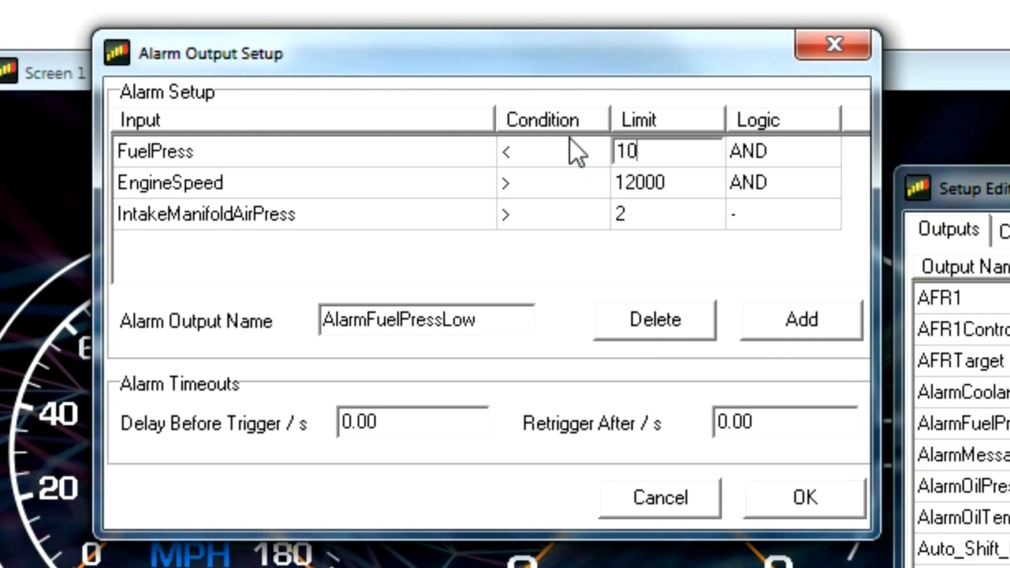
{"action": "left_click", "coordinate": [632, 183]}
{"action": "left_click_drag", "start_coordinate": [678, 187], "coordinate": [596, 180]}
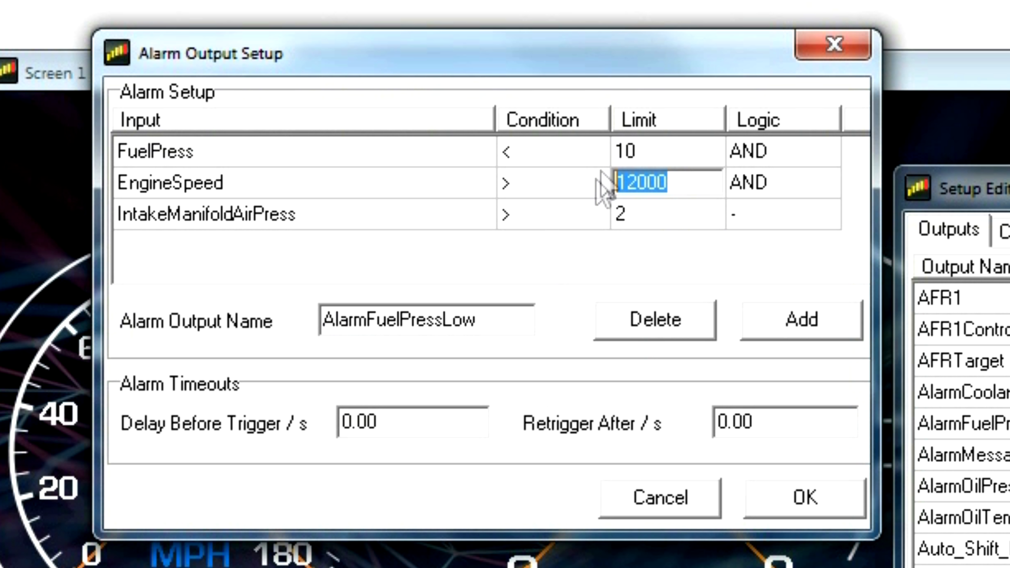
{"action": "type", "text": "500"}
Delete the IntakeManifoldAirPress condition from the AlarmFuelPressLow alarm, then save the alarm and close the setup editor
{"action": "left_click", "coordinate": [451, 208]}
{"action": "left_click", "coordinate": [636, 322]}
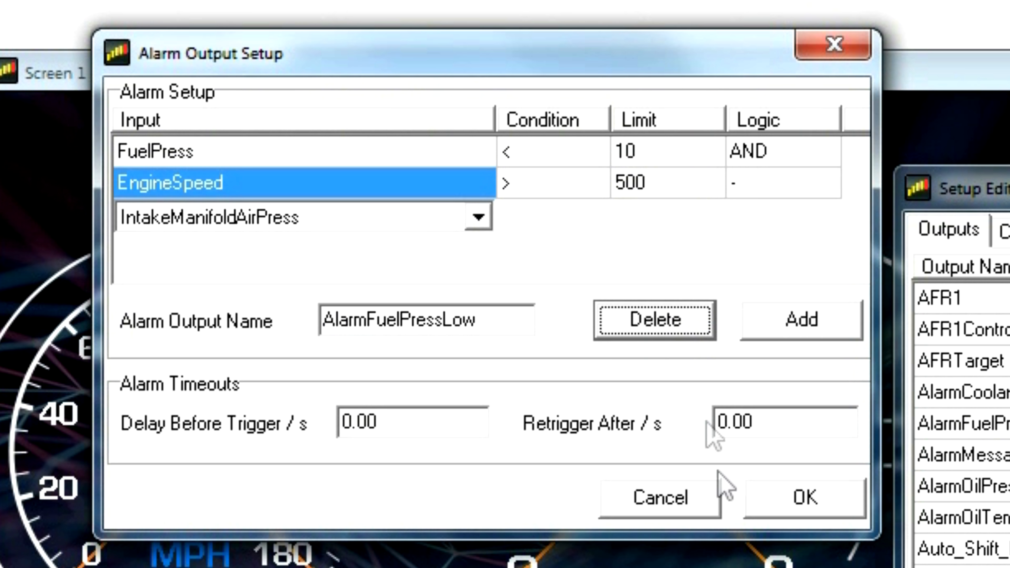
{"action": "left_click", "coordinate": [787, 510]}
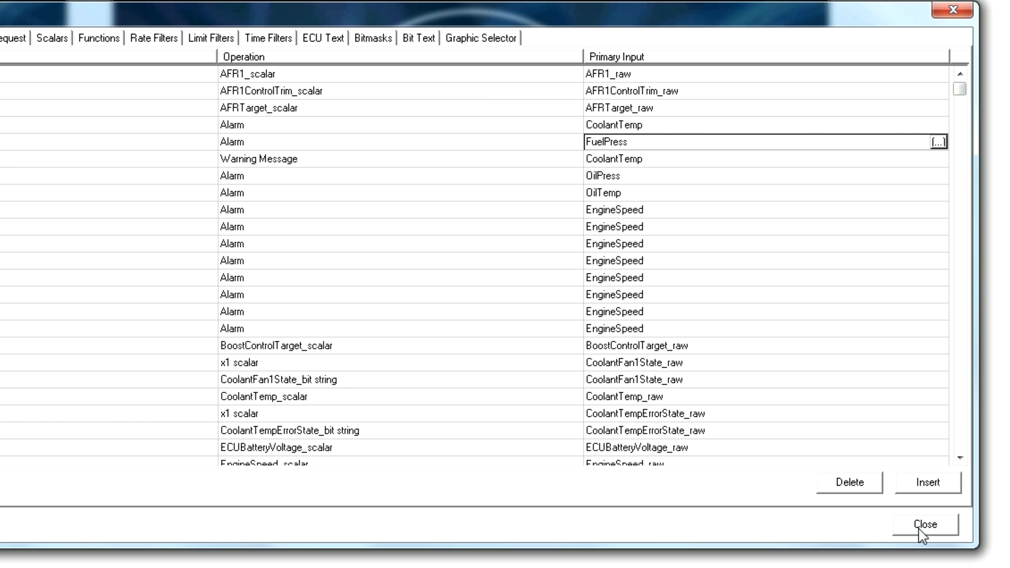
{"action": "left_click", "coordinate": [921, 533]}
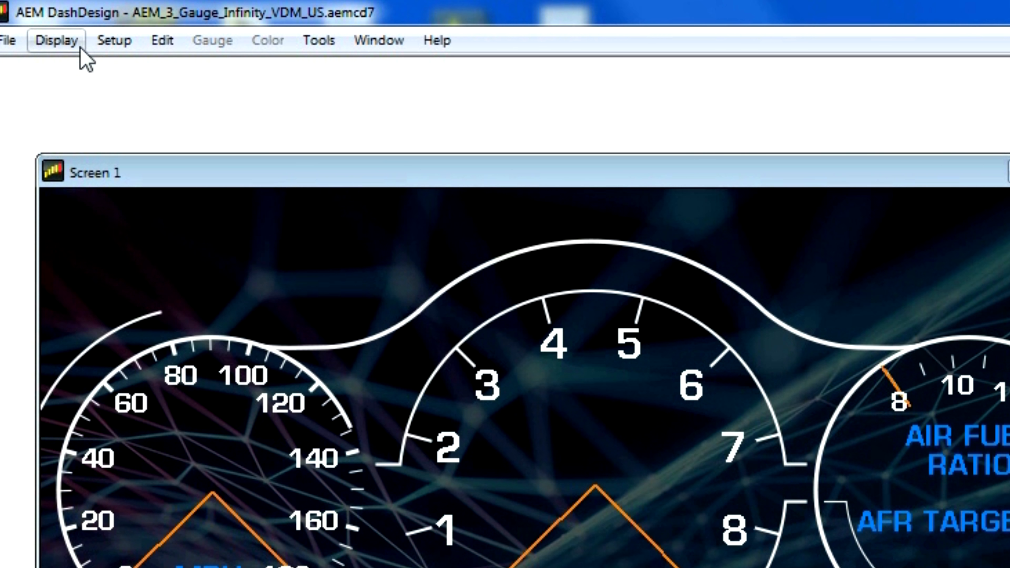
Review which alarm and warning outputs are selected to trigger the alarm page, then close its setup
{"action": "left_click", "coordinate": [56, 40]}
{"action": "mouse_move", "coordinate": [111, 48]}
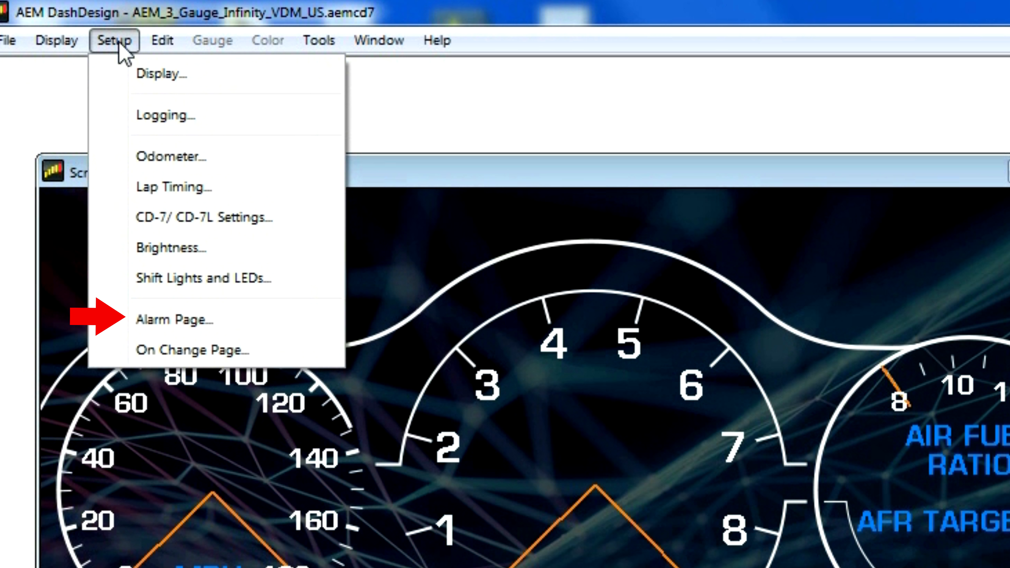
{"action": "left_click", "coordinate": [195, 324]}
{"action": "left_click_drag", "start_coordinate": [391, 159], "coordinate": [679, 545]}
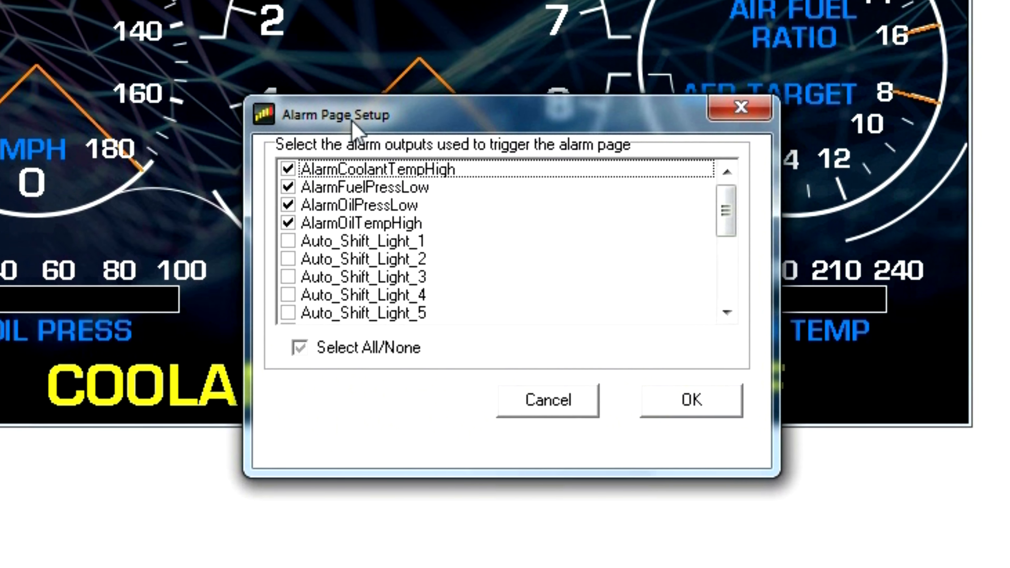
{"action": "left_click_drag", "start_coordinate": [295, 86], "coordinate": [123, 0]}
{"action": "left_click_drag", "start_coordinate": [672, 189], "coordinate": [680, 275]}
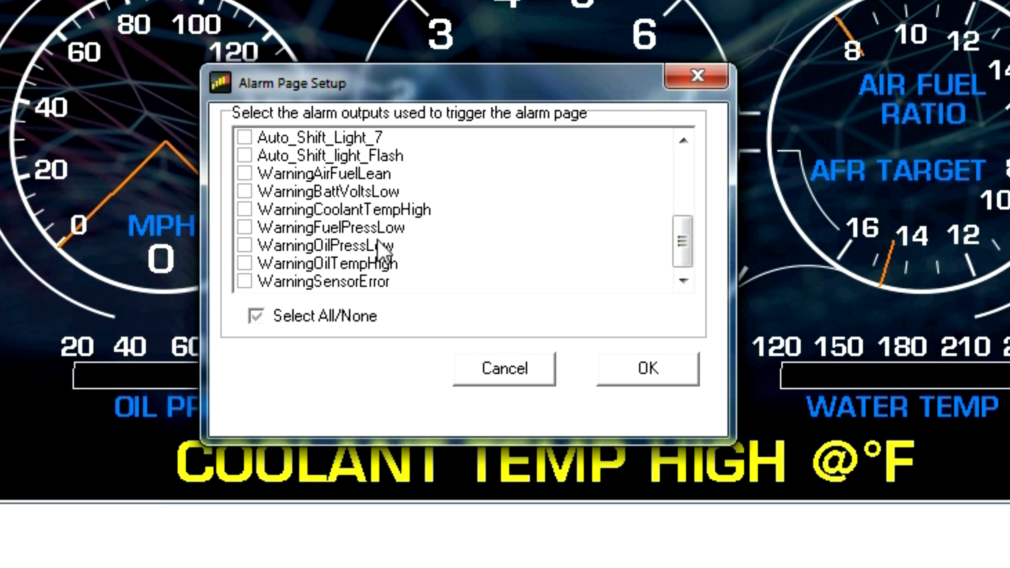
{"action": "left_click_drag", "start_coordinate": [681, 255], "coordinate": [712, 176]}
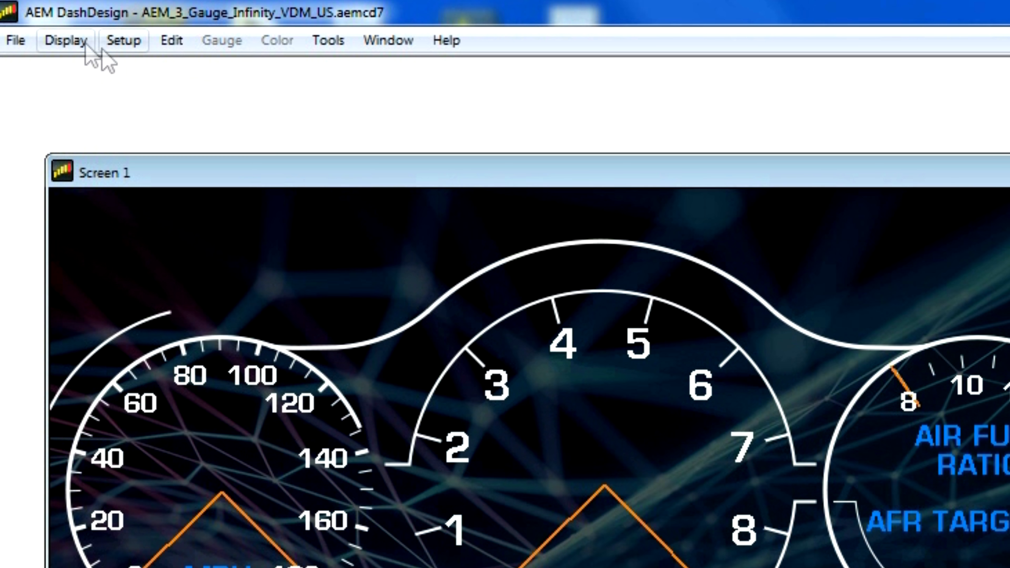
Display the Alarm Screen and move its window lower over Screen 1
{"action": "left_click", "coordinate": [63, 40]}
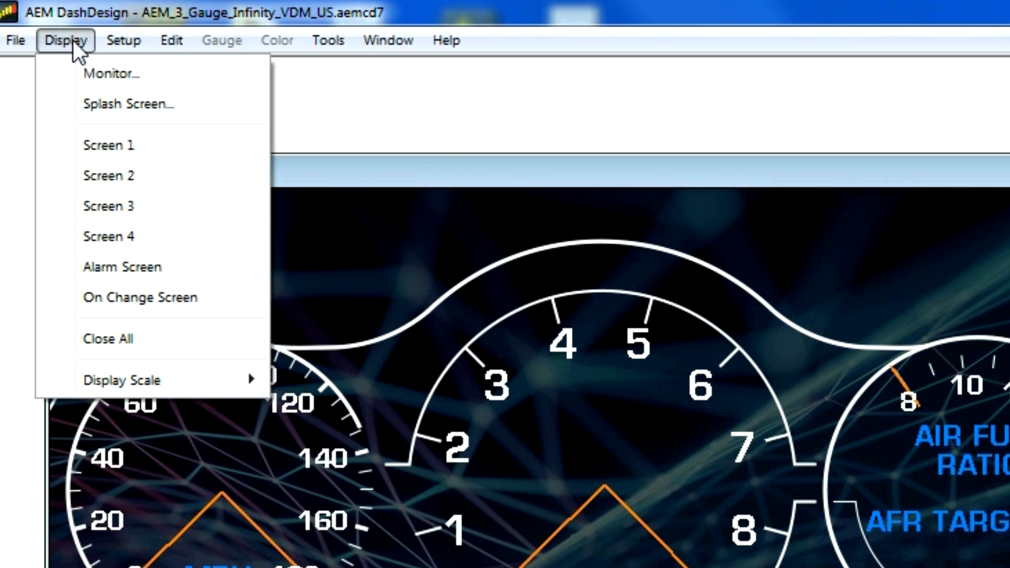
{"action": "left_click", "coordinate": [117, 271]}
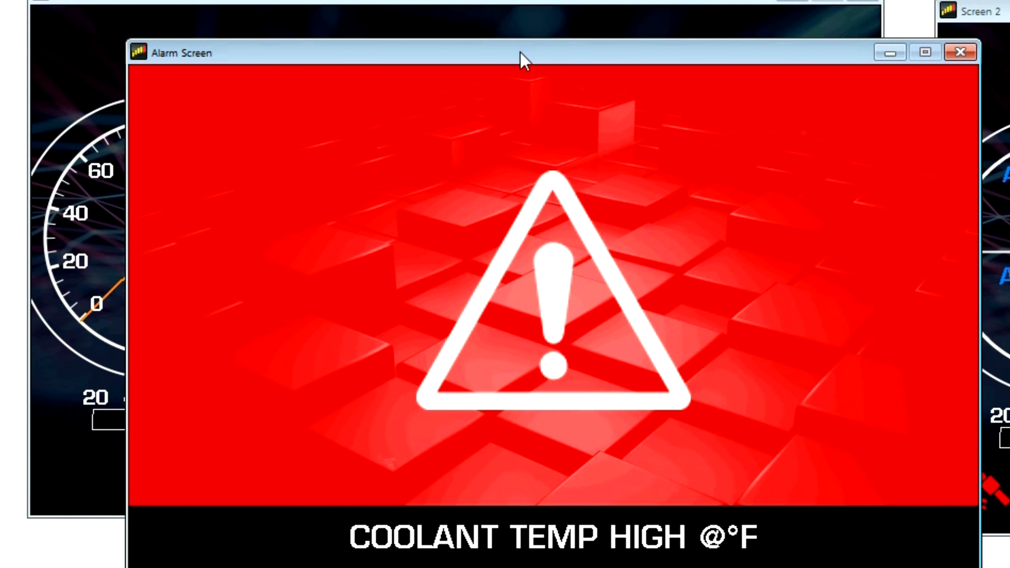
{"action": "left_click_drag", "start_coordinate": [575, 121], "coordinate": [641, 240]}
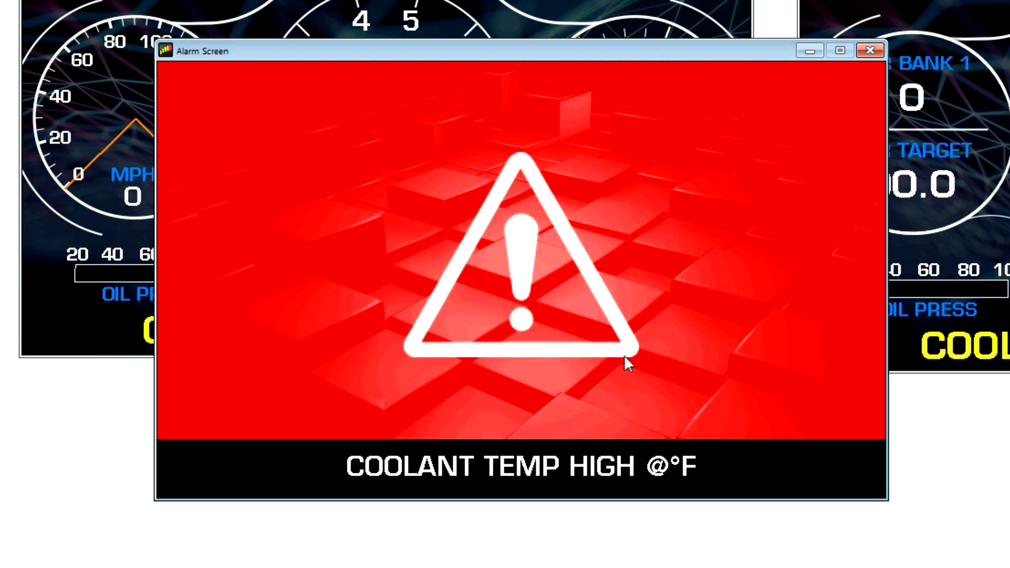
Change the input of the message text on the Alarm Screen to AlarmMessage and apply it
{"action": "double_click", "coordinate": [495, 467]}
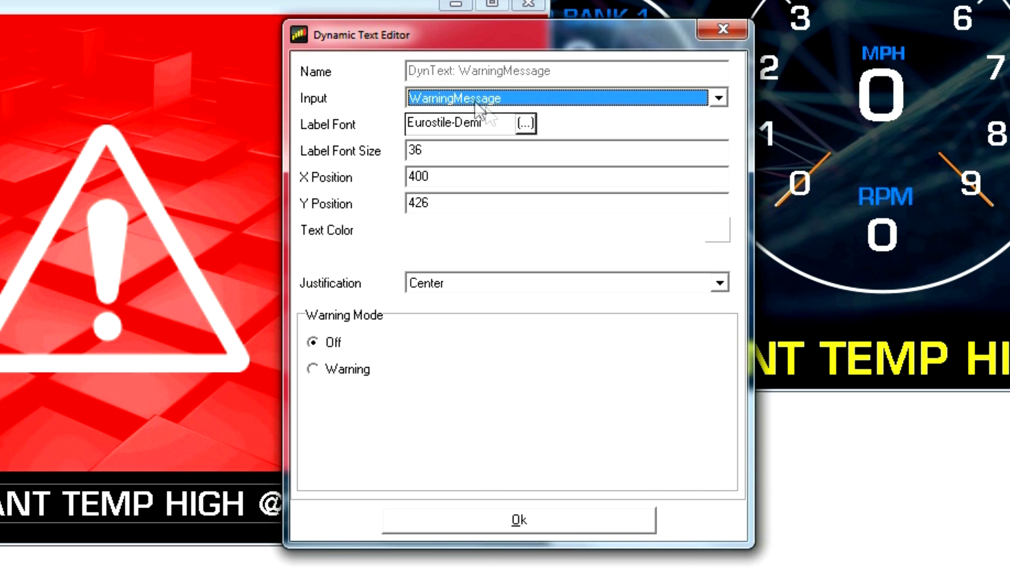
{"action": "left_click", "coordinate": [719, 100]}
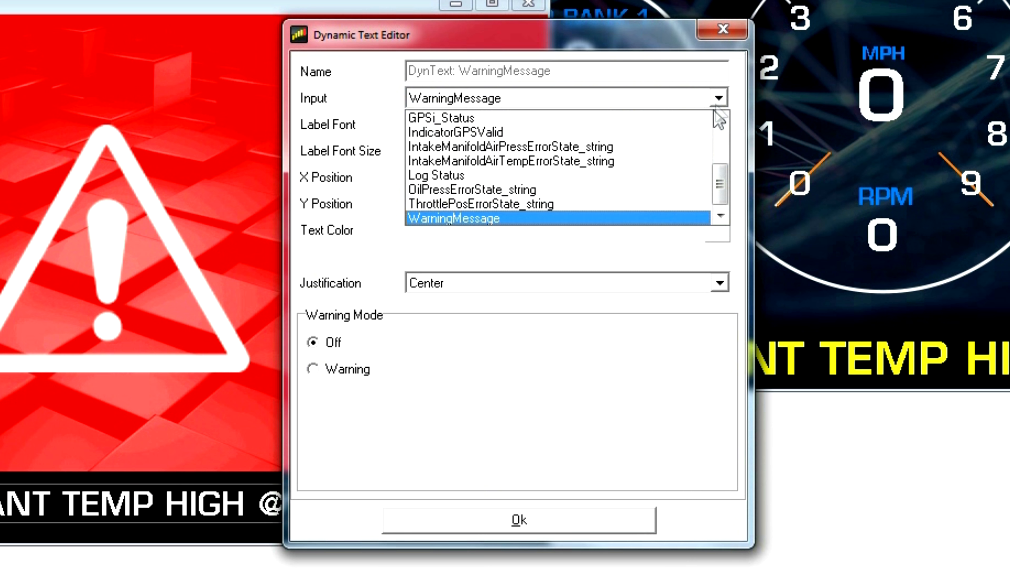
{"action": "left_click_drag", "start_coordinate": [720, 170], "coordinate": [724, 129]}
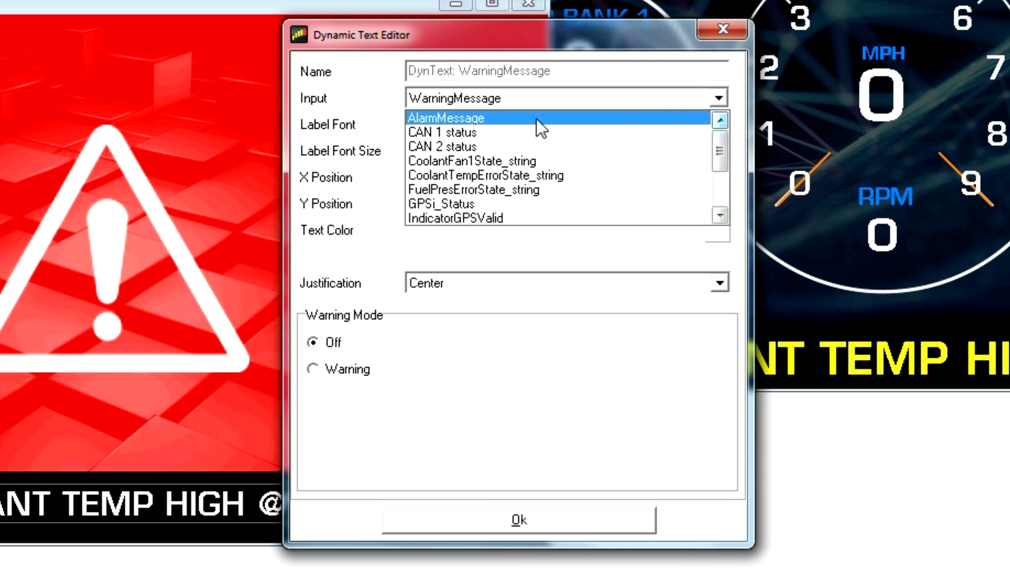
{"action": "left_click", "coordinate": [541, 119]}
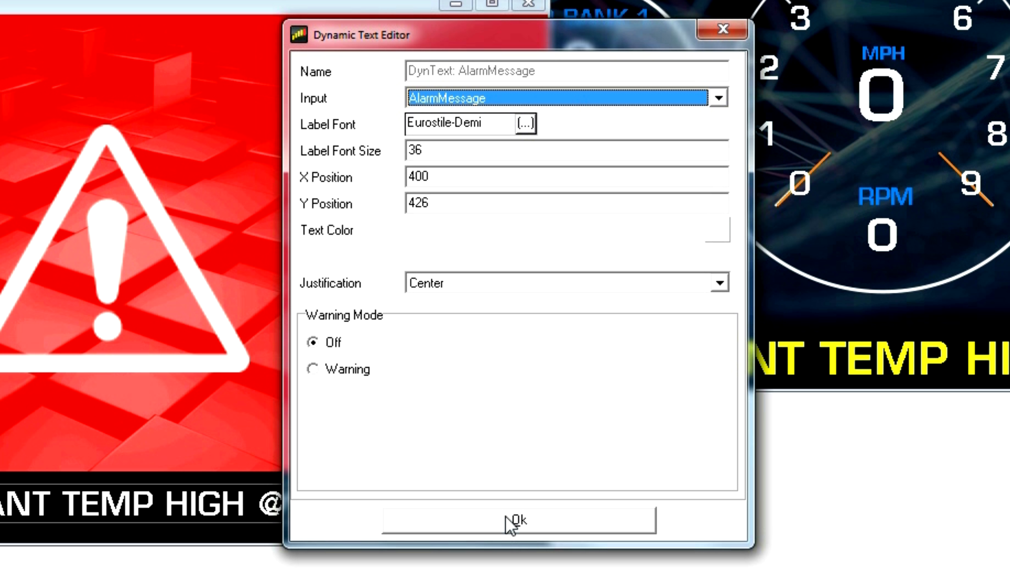
{"action": "left_click", "coordinate": [513, 521]}
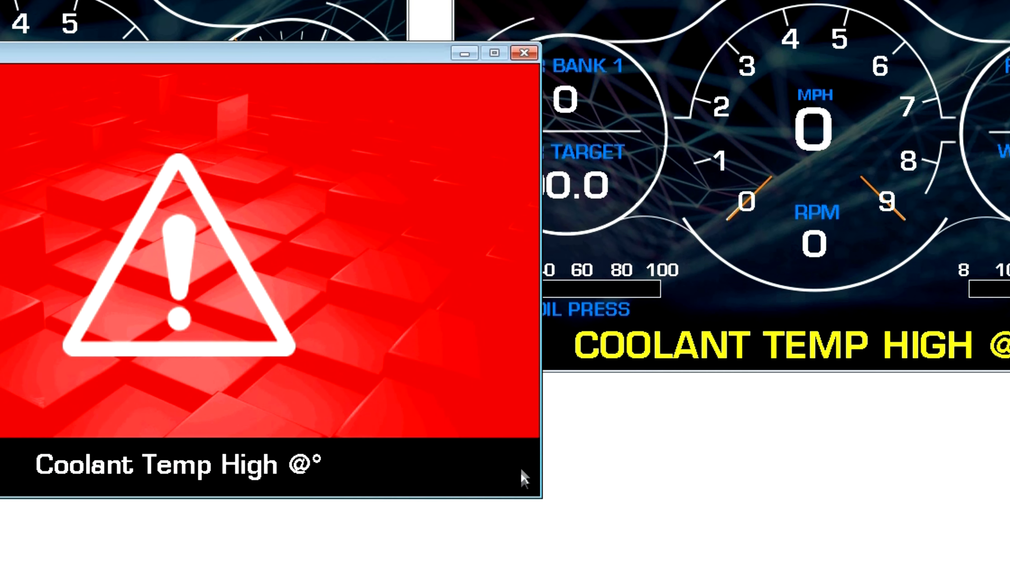